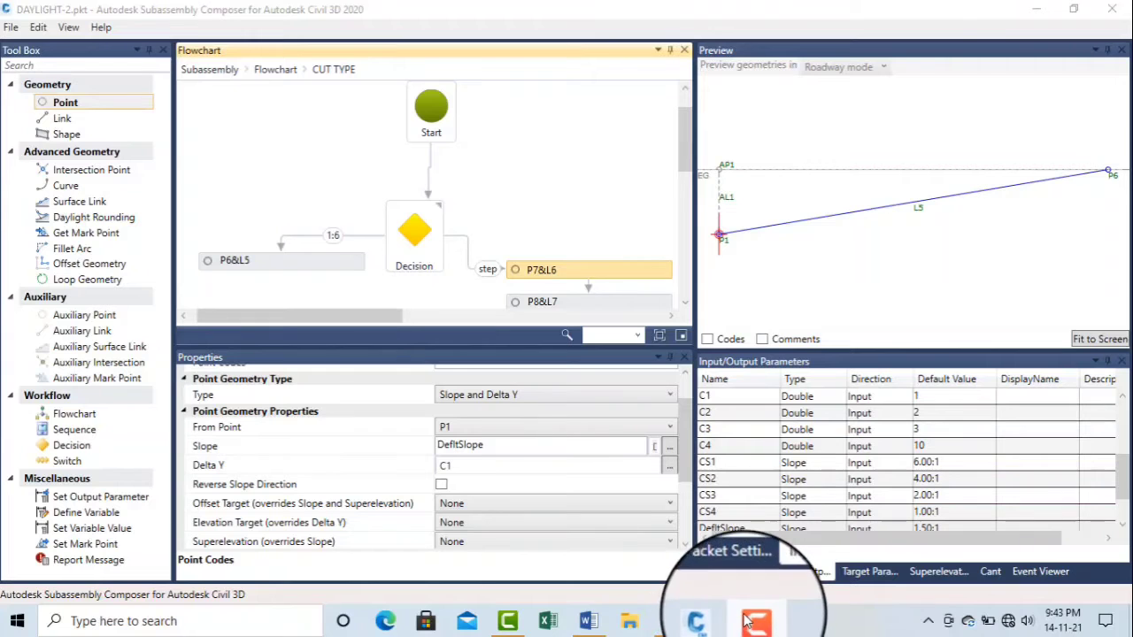
click(751, 624)
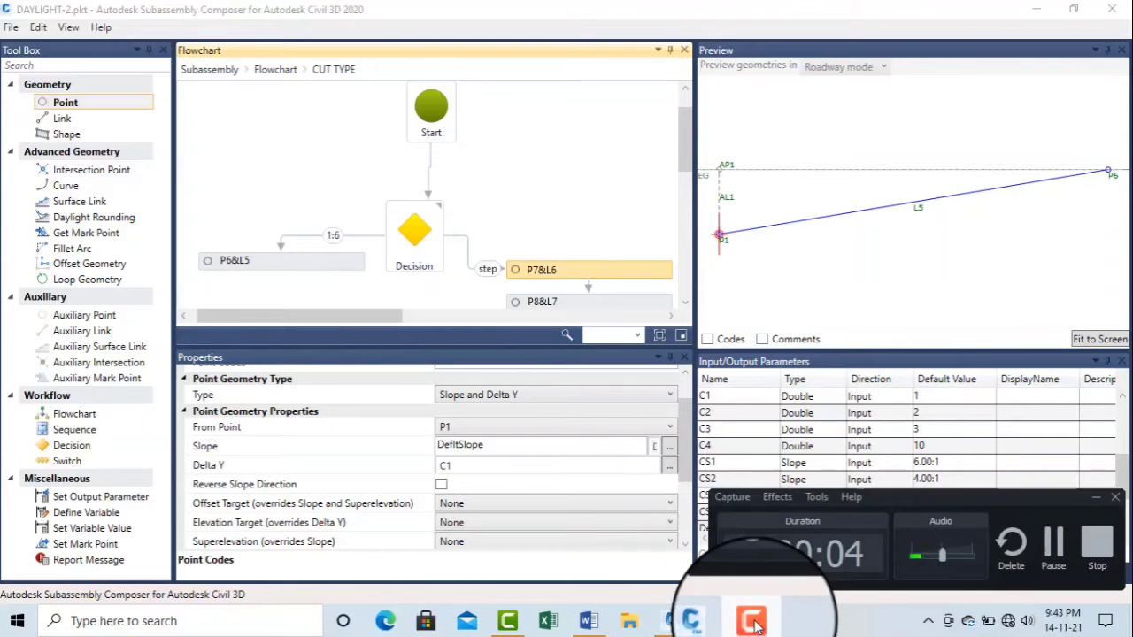
click(753, 625)
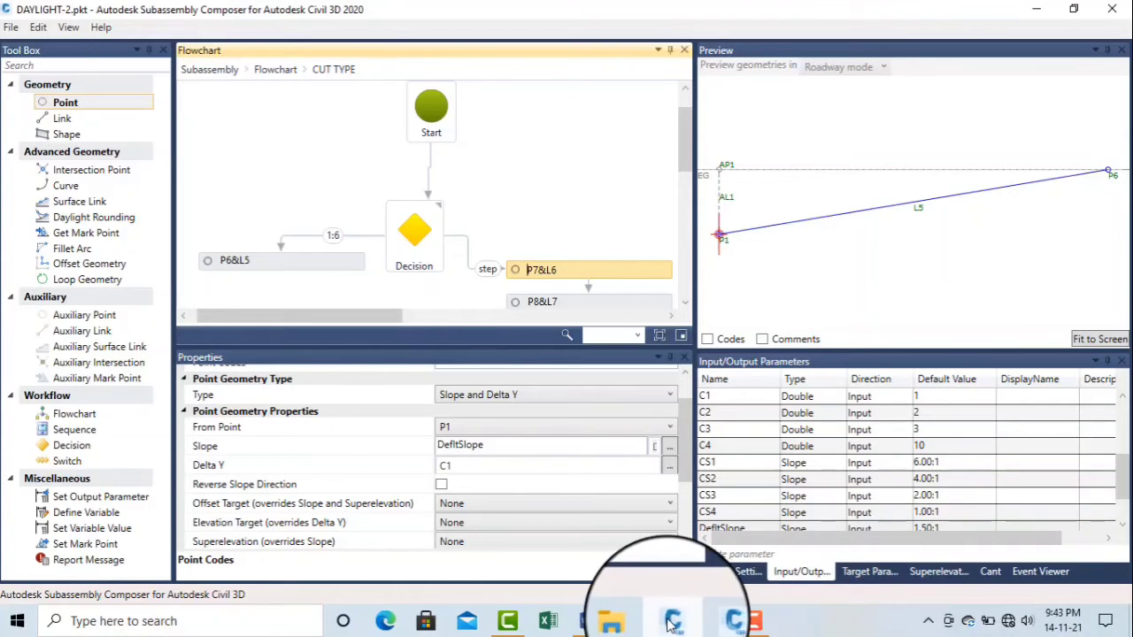
- Switch to the daylight drawing in Civil 3D and examine the stepped cut slope beside the road assembly
mouse_move(671, 624)
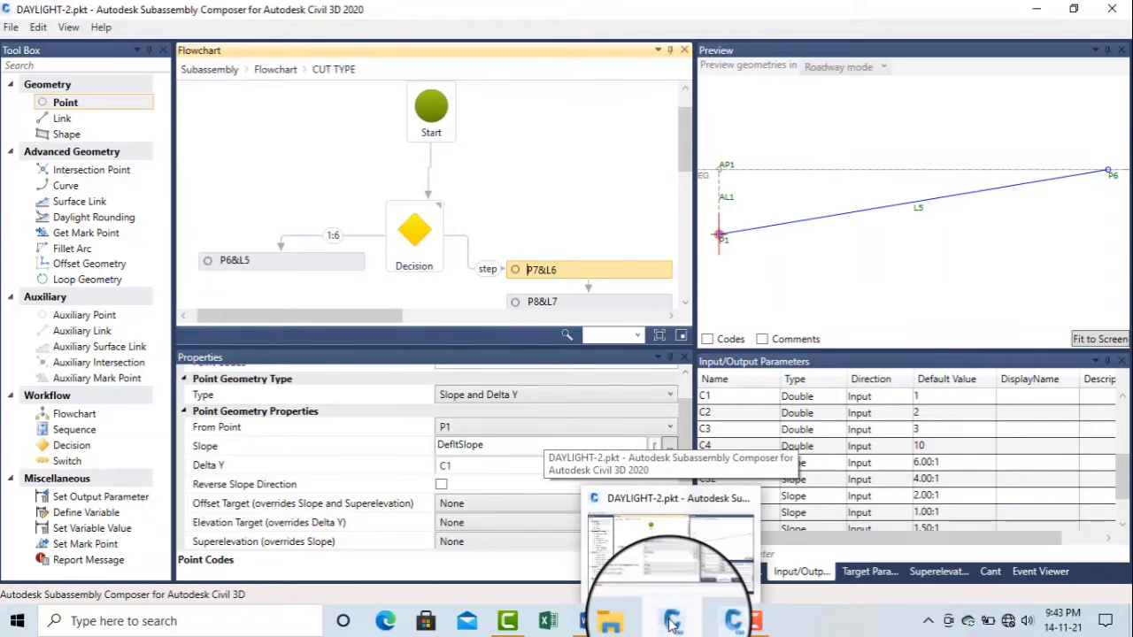
click(712, 625)
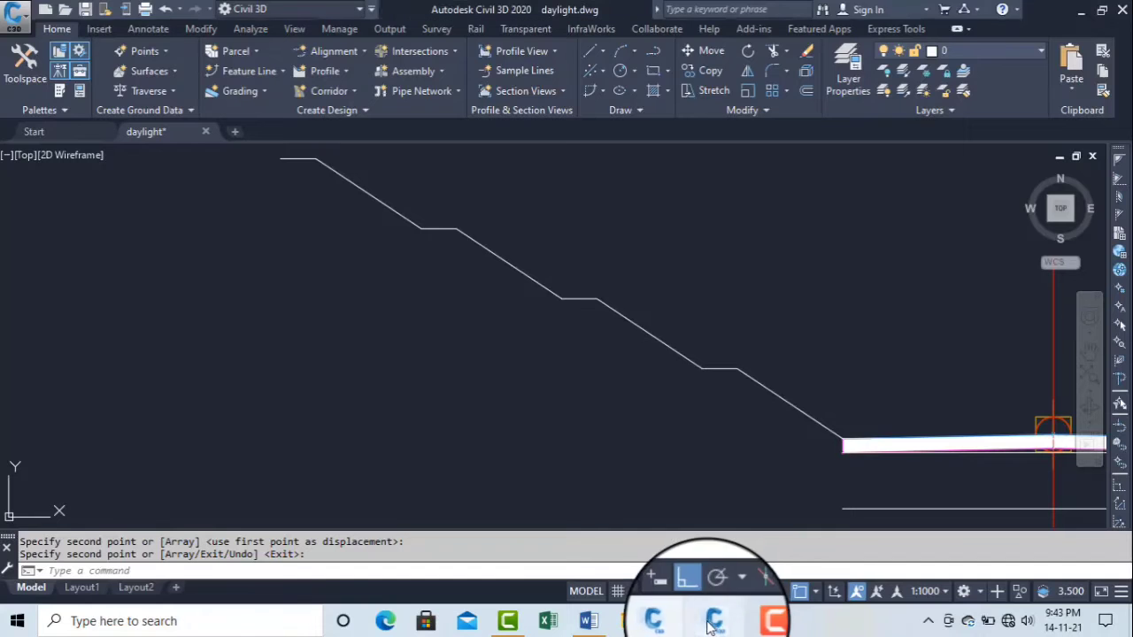
mouse_move(694, 341)
middle_down()
mouse_move(551, 324)
mouse_move(561, 387)
middle_up()
scroll(556, 326, down, 4)
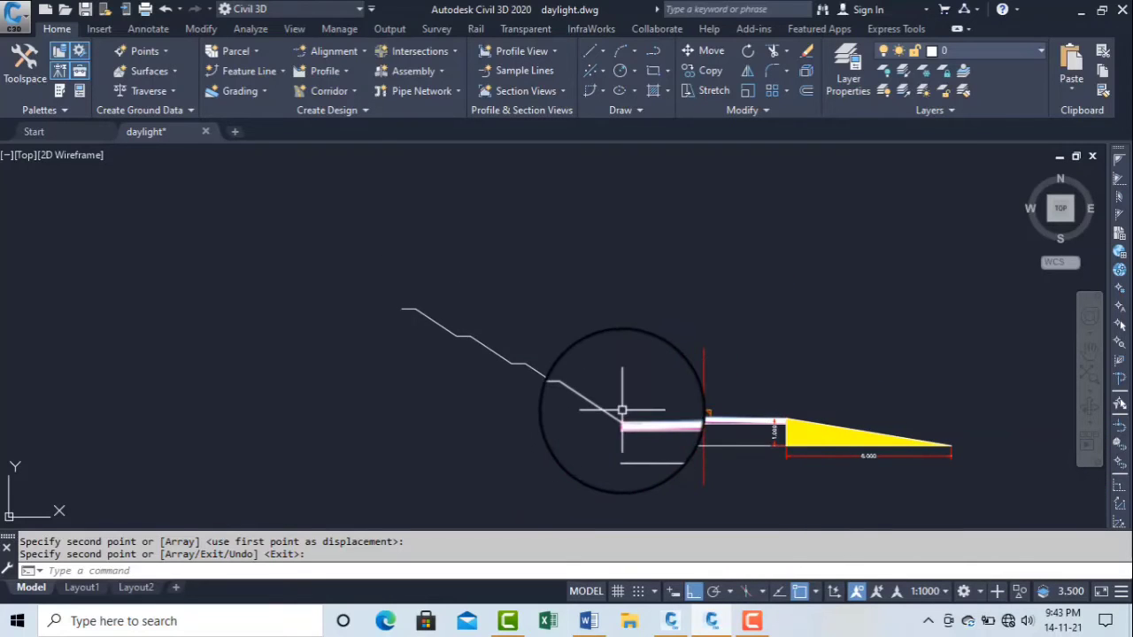
scroll(623, 410, up, 3)
scroll(620, 410, down, 1)
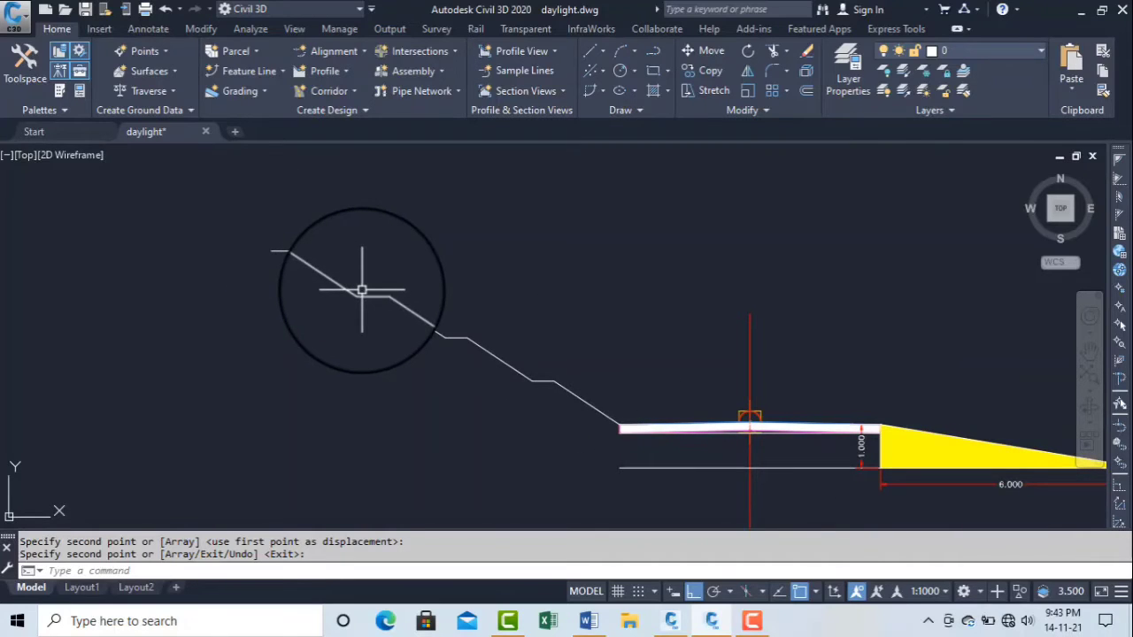
- Draw a straight polyline from the pavement edge at the slope's foot to the upper end of the stepped slope line
click(653, 53)
click(618, 423)
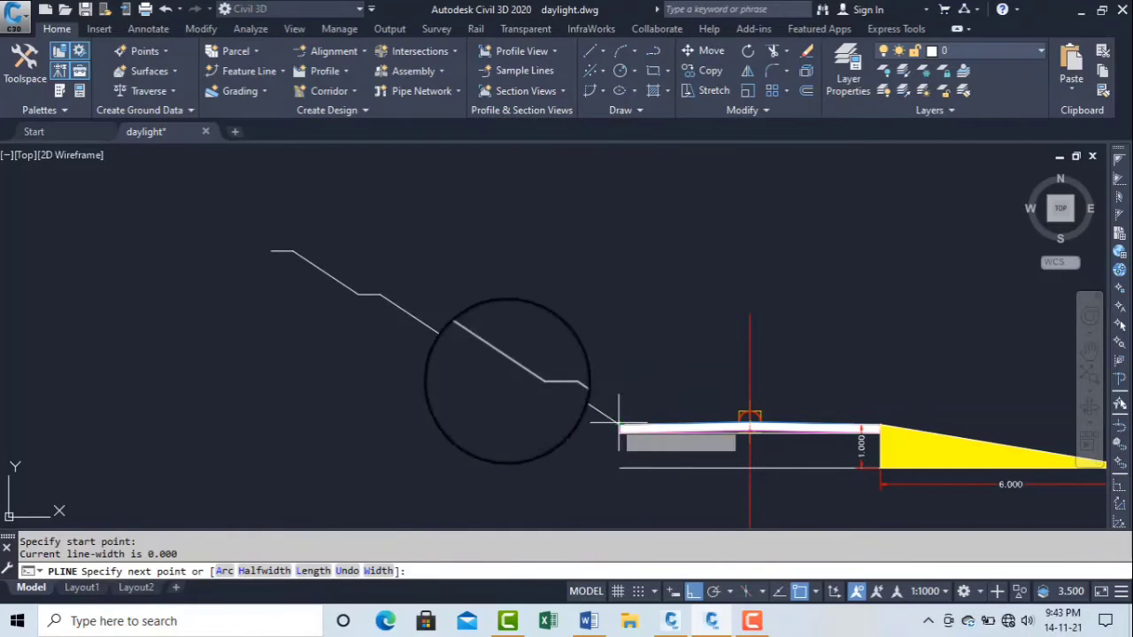
click(273, 252)
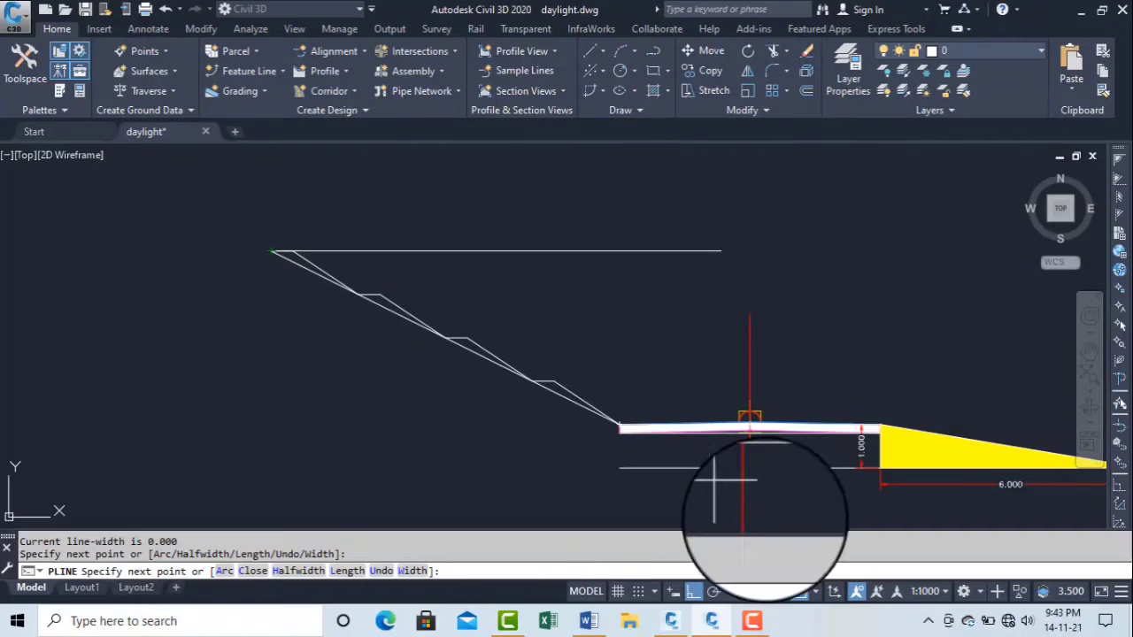
key(Escape)
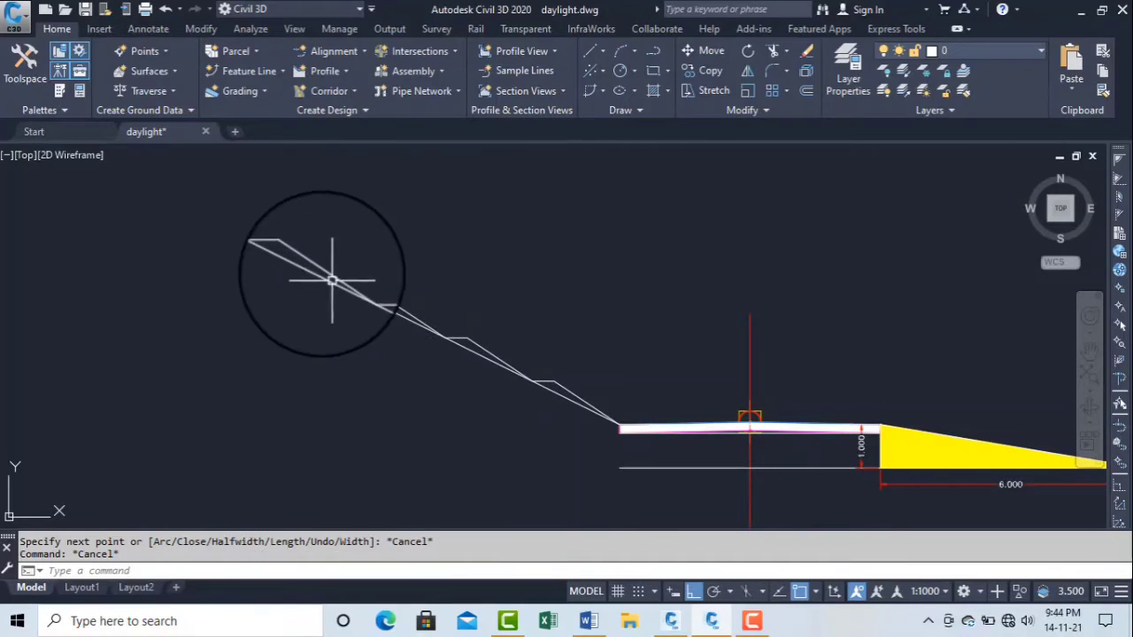
- Set the color of the straight polyline along the stepped slope to Red
click(283, 256)
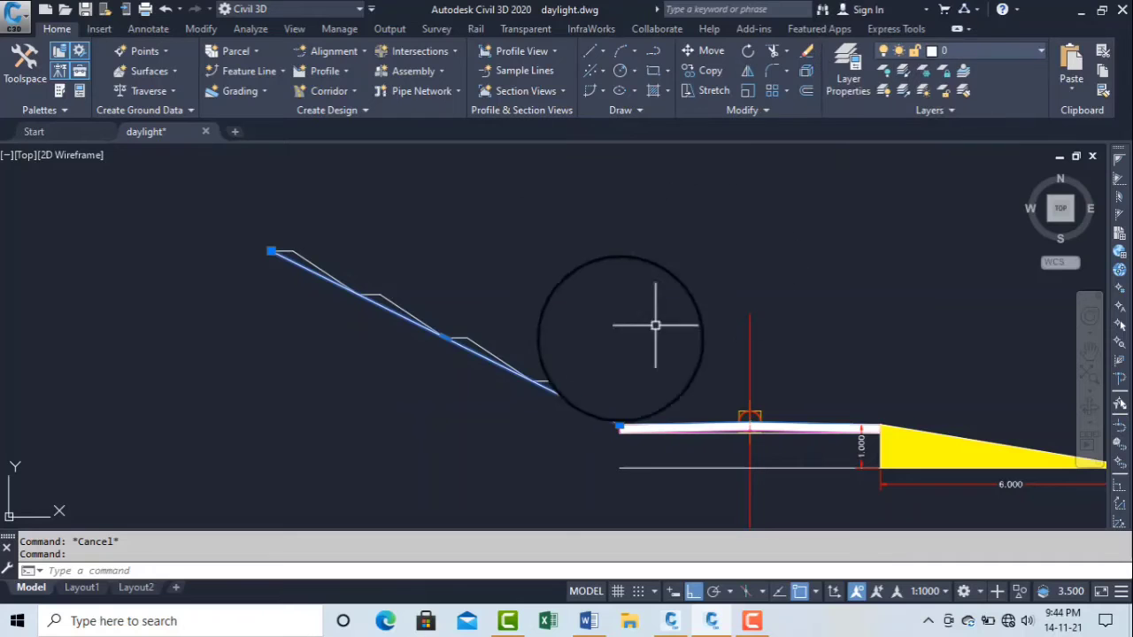
right_click(473, 363)
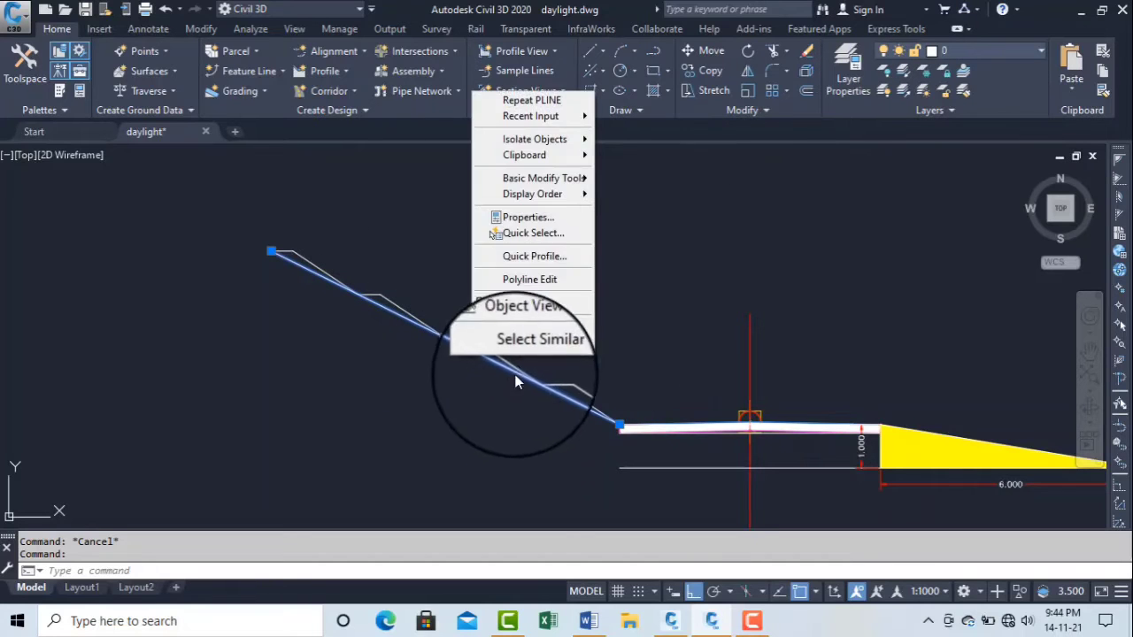
click(552, 216)
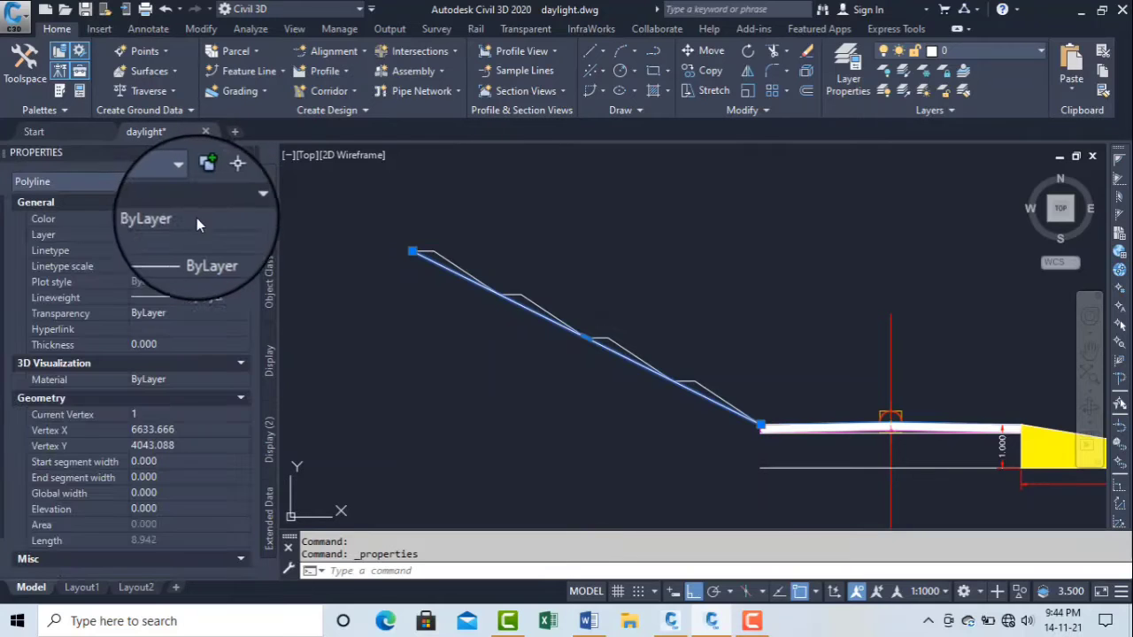
click(193, 219)
click(177, 273)
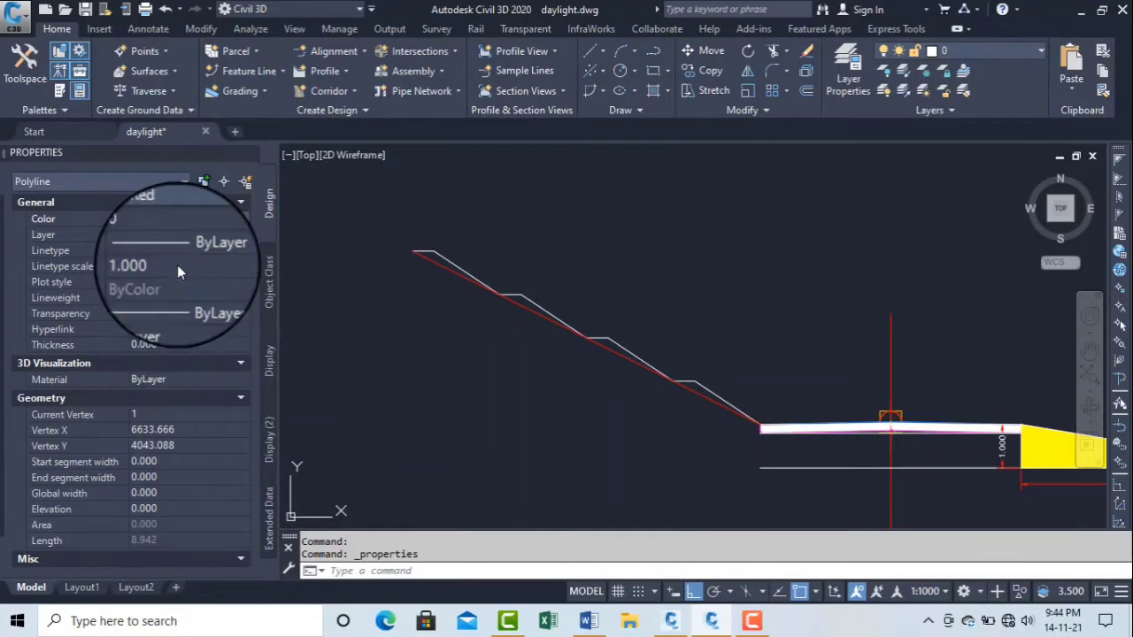
click(257, 153)
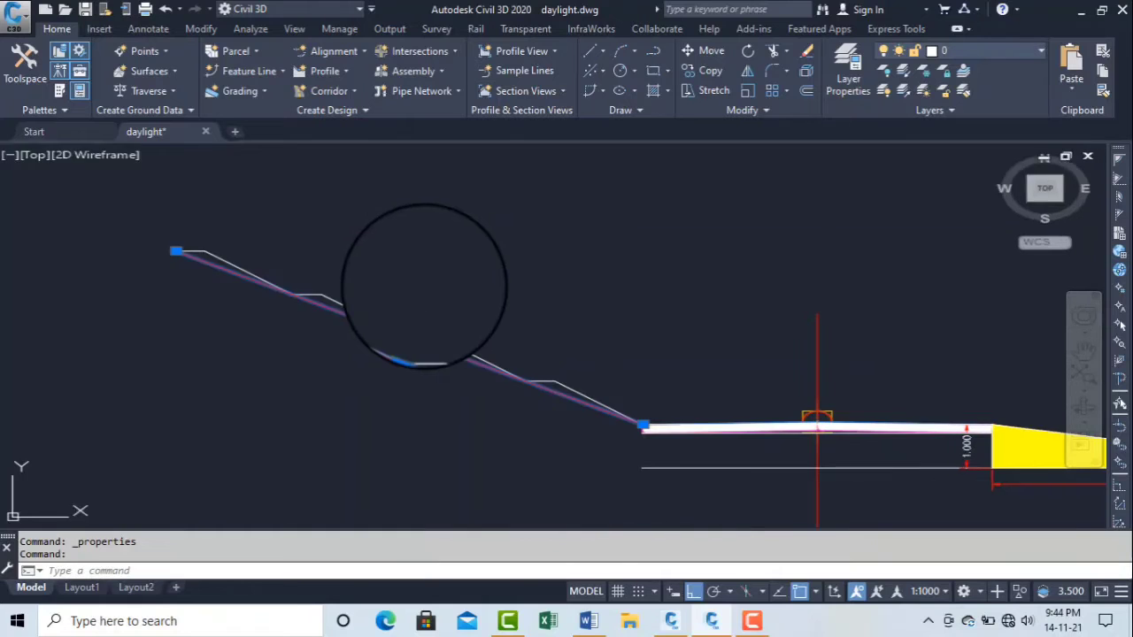
key(Escape)
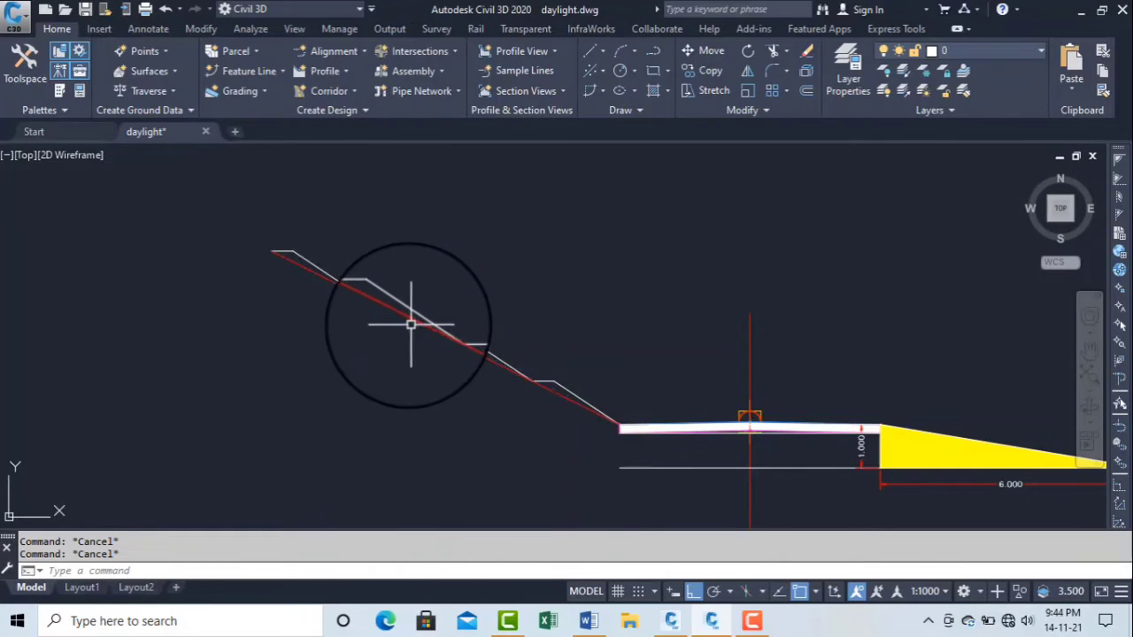
- Erase the red straight polyline running along the stepped slope
scroll(390, 310, up, 3)
scroll(336, 292, down, 3)
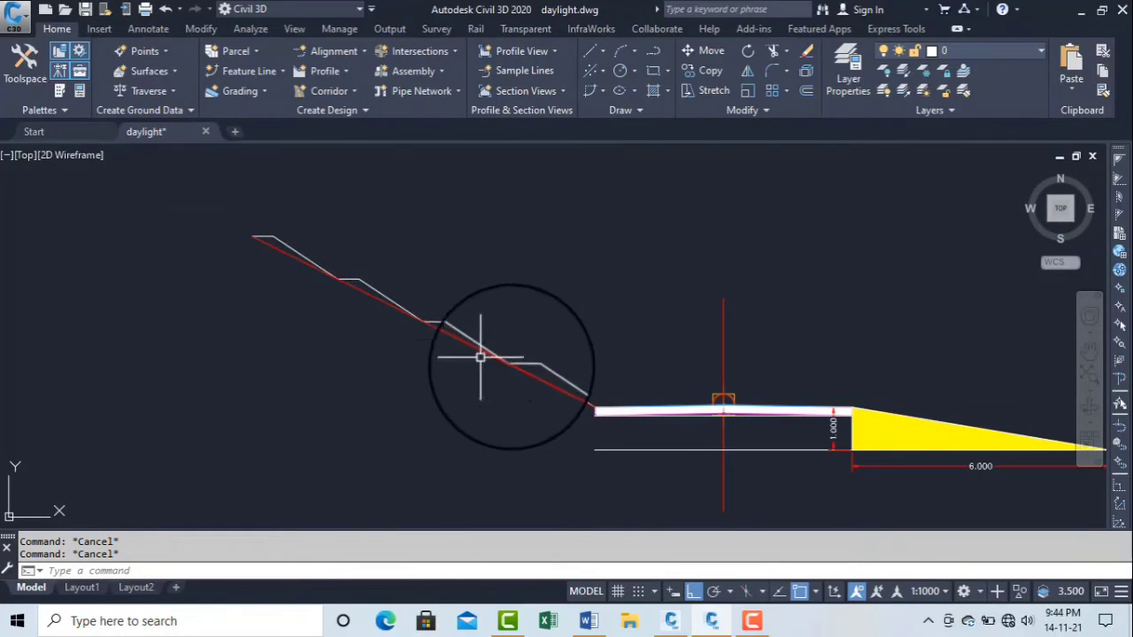
scroll(566, 389, up, 2)
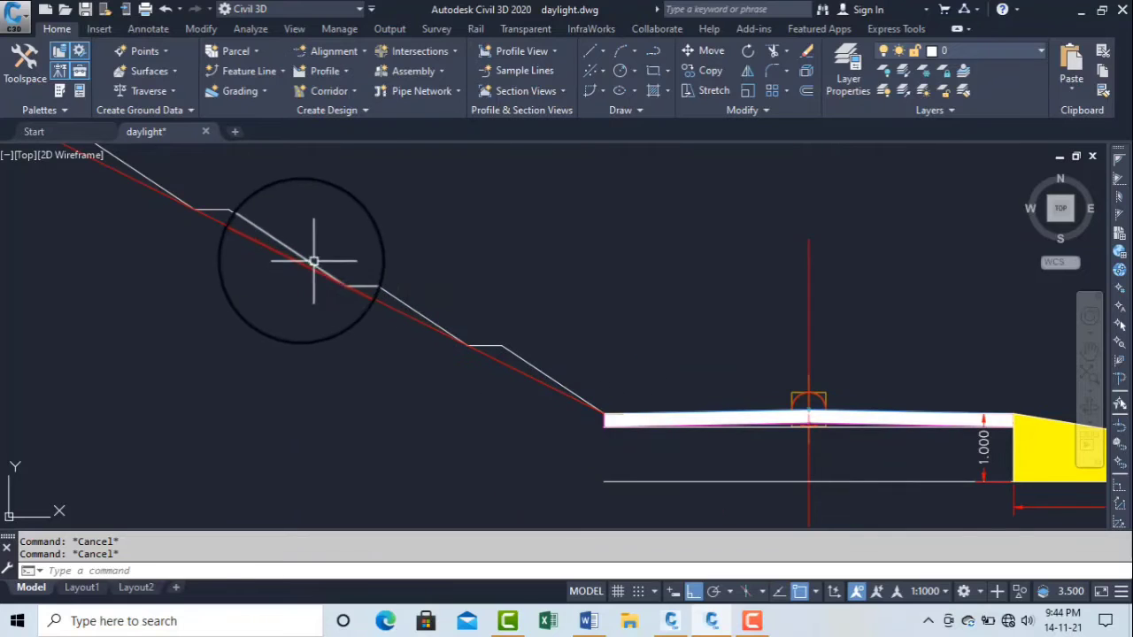
scroll(314, 261, down, 2)
click(248, 232)
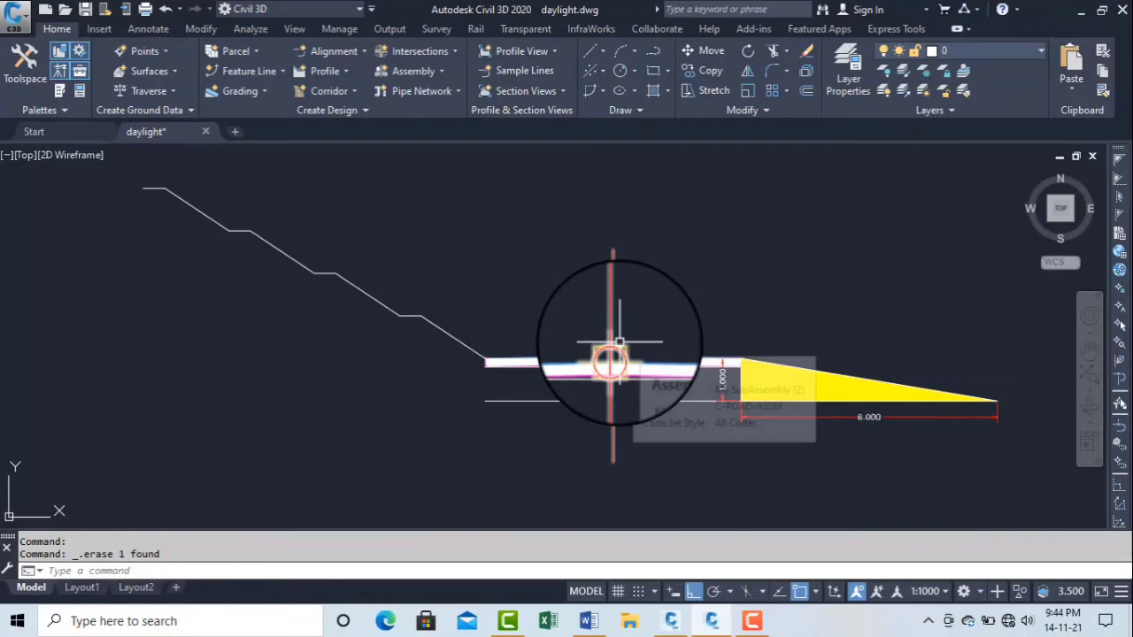
scroll(620, 350, down, 2)
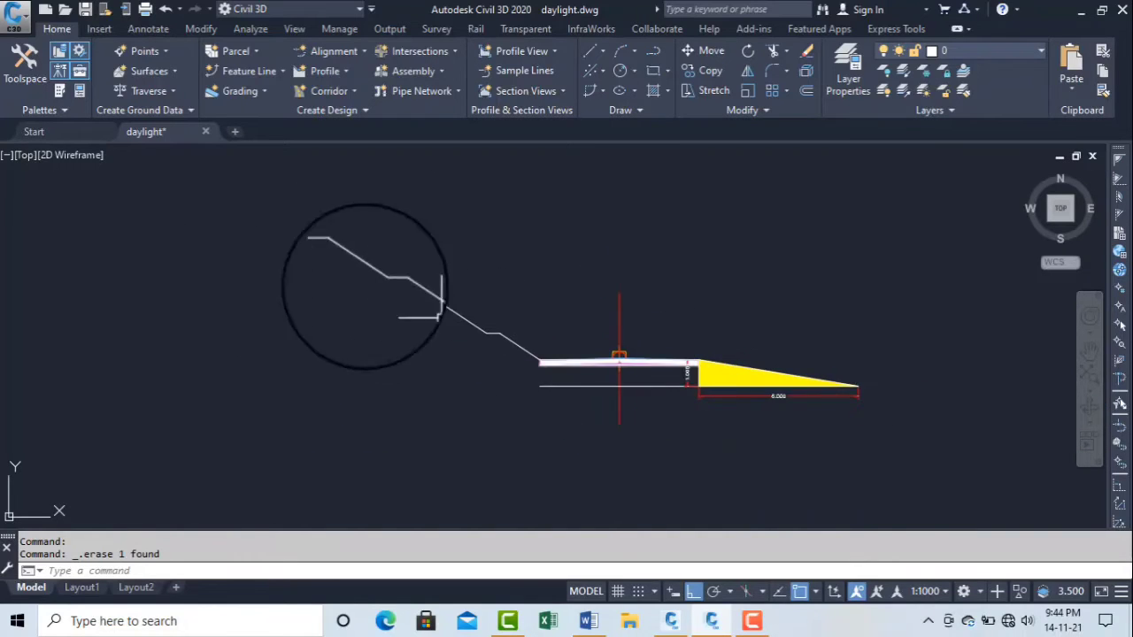
scroll(547, 363, up, 4)
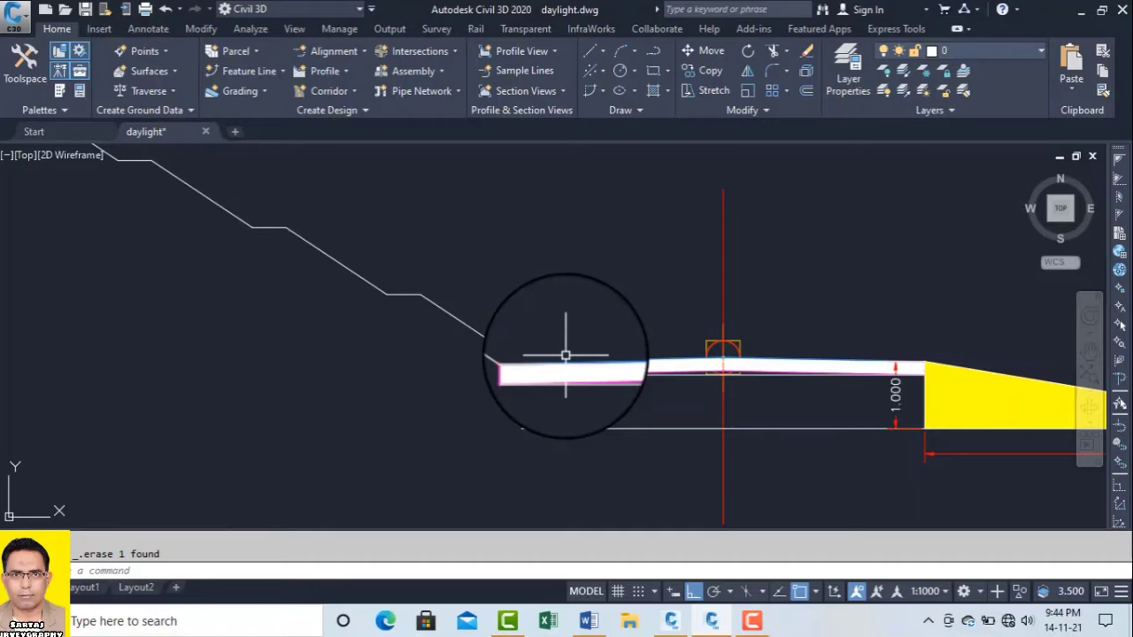
scroll(562, 360, down, 2)
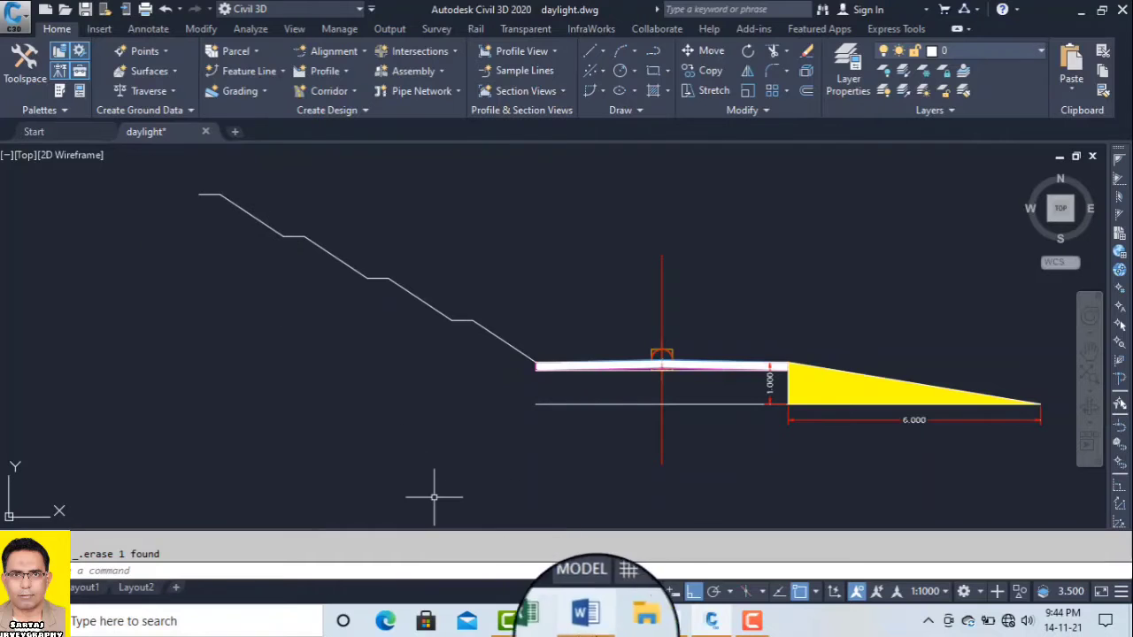
- Switch to DAYLIGHT-2.pkt in Subassembly Composer and review the P1 and AP1&AL1 properties in the main flowchart
mouse_move(674, 623)
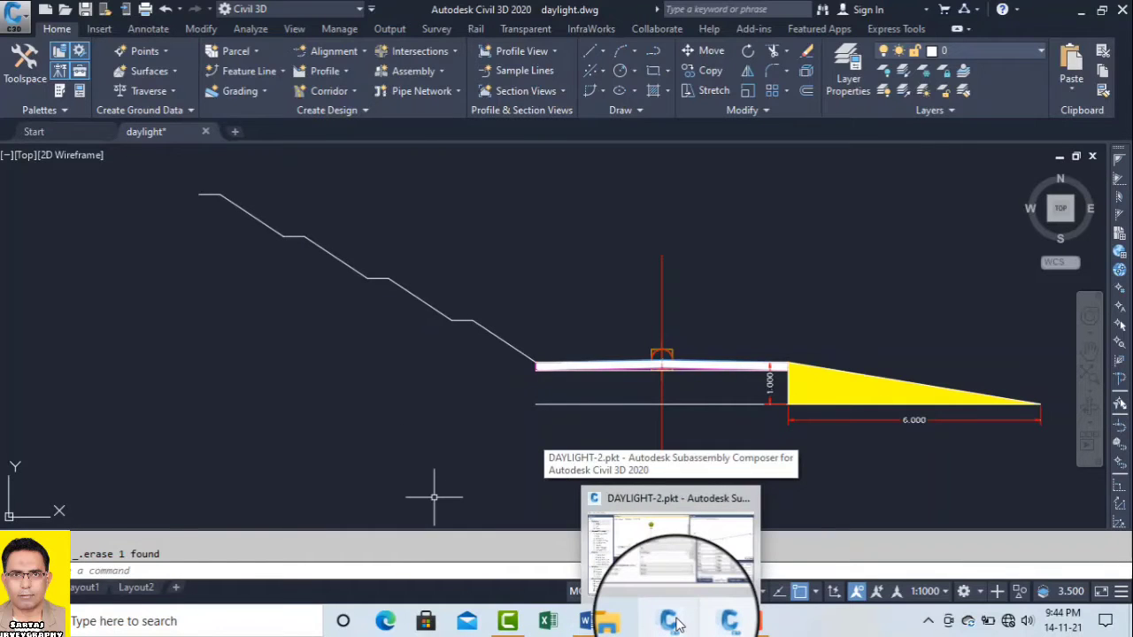
click(673, 545)
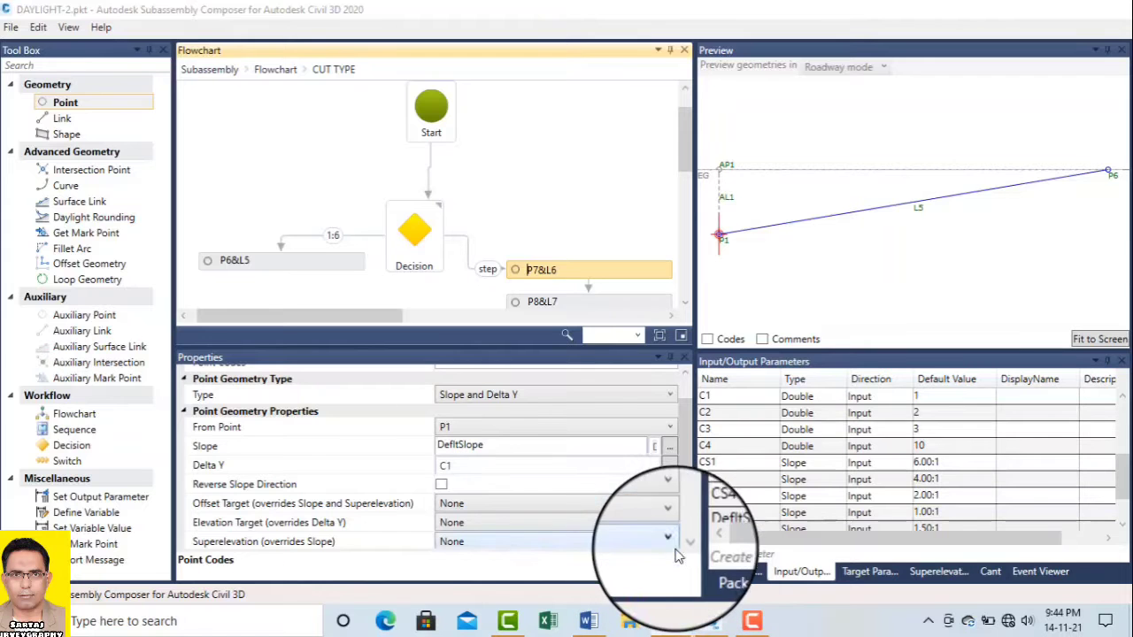
click(275, 69)
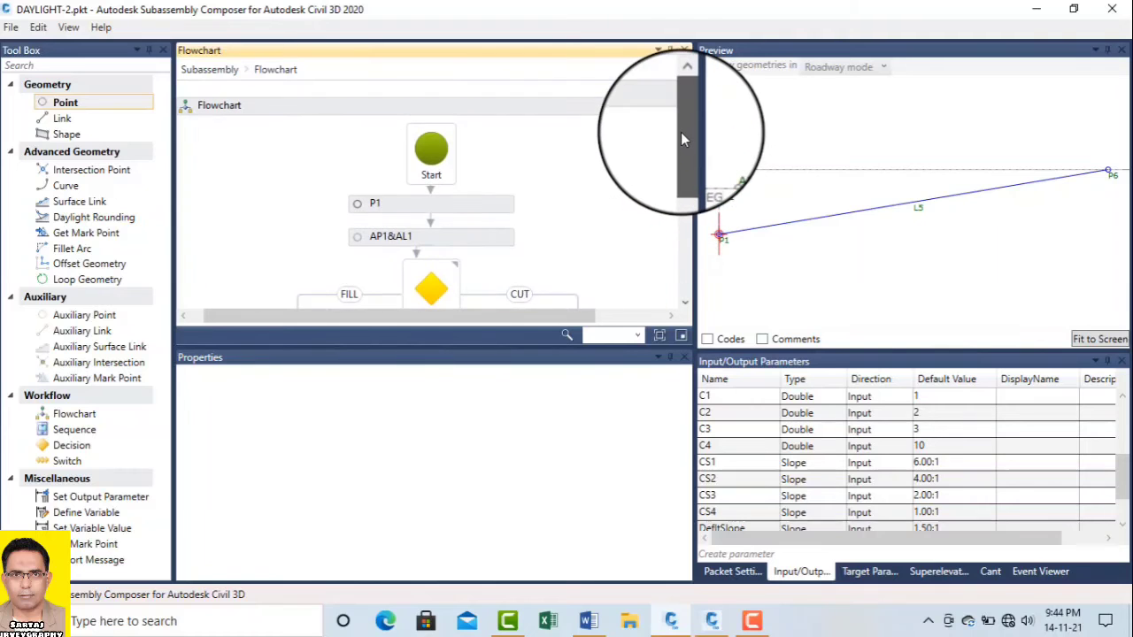
click(445, 207)
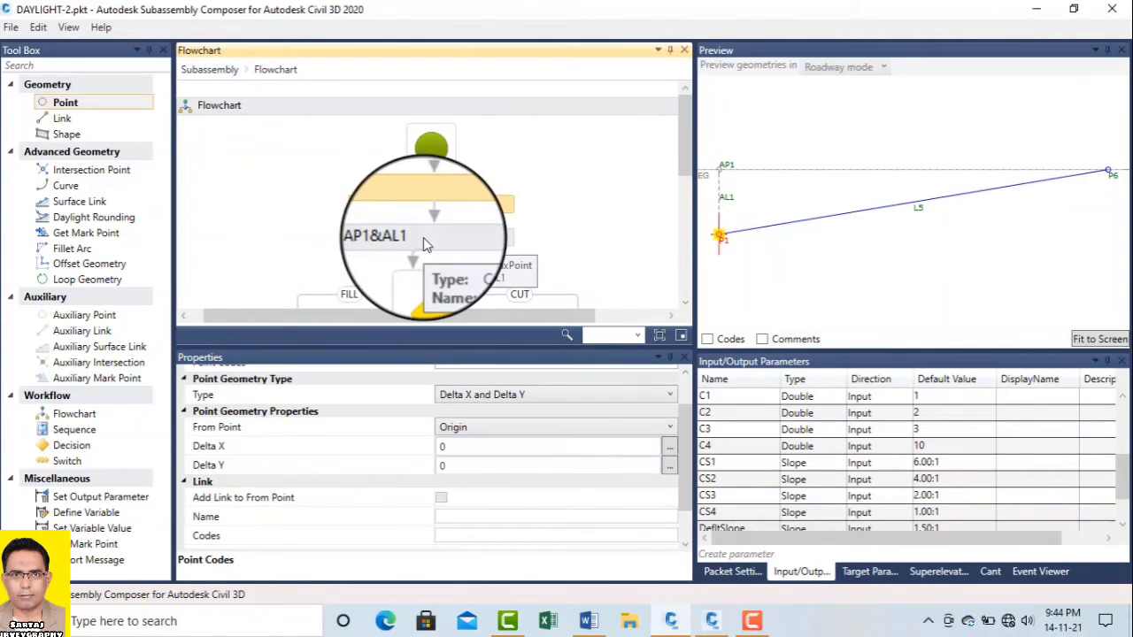
click(425, 246)
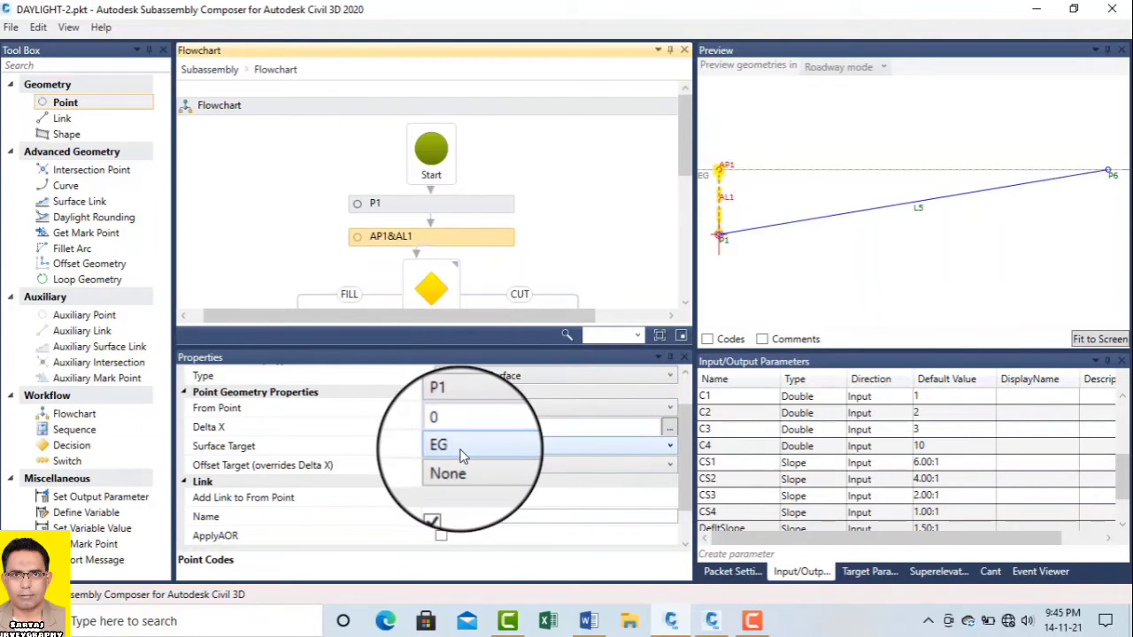
- Review the EG surface target parameter and the FILL and CUT branches, and return to the input/output parameters
click(870, 571)
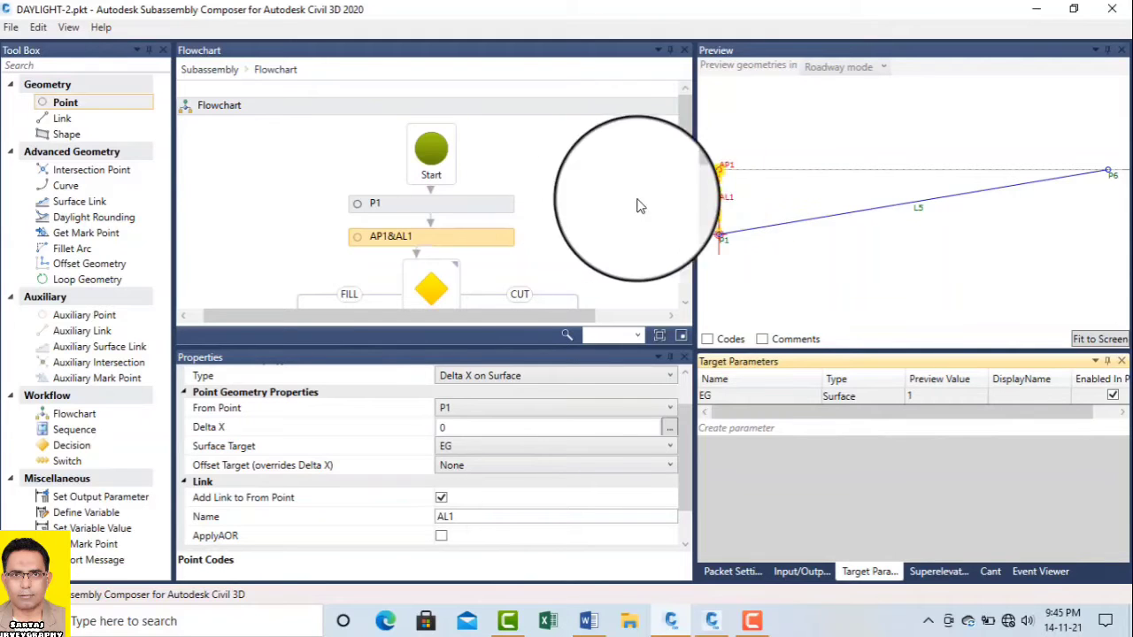
scroll(679, 177, down, 3)
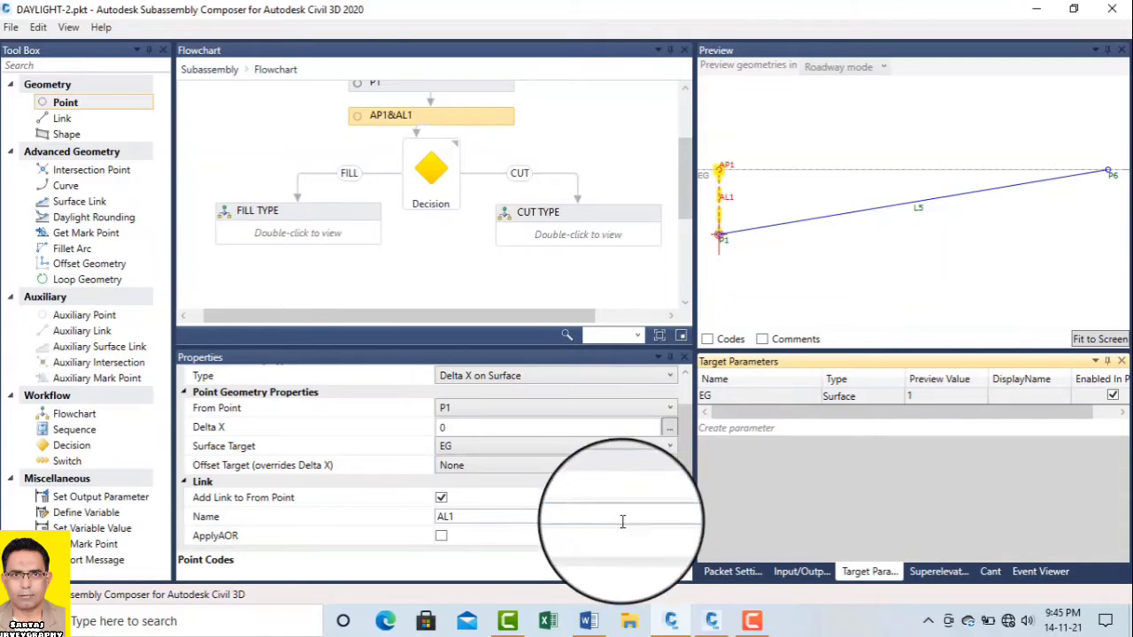
click(778, 571)
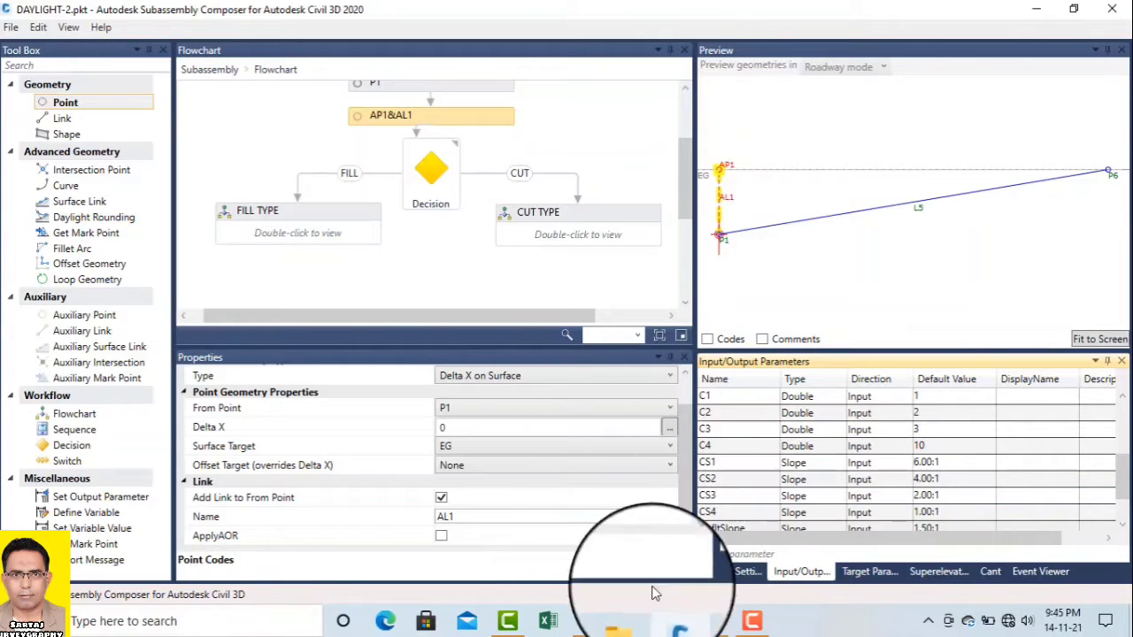
- Compare the stepped slope in the Civil 3D drawing with the subassembly's default slope, grade and step parameters
click(712, 622)
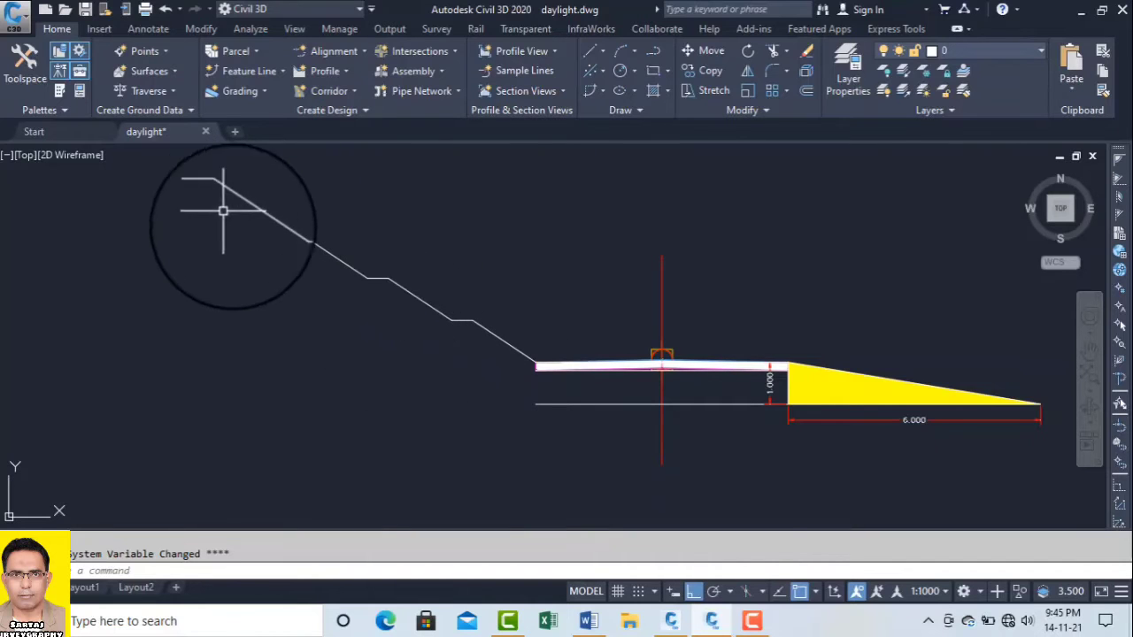
click(751, 619)
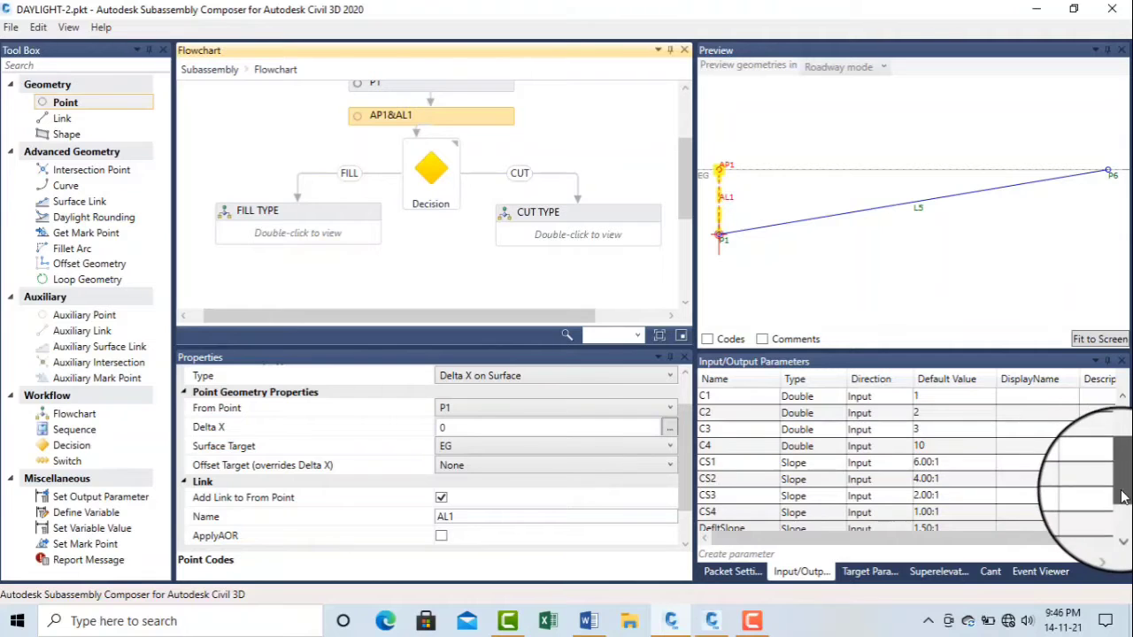
drag(1122, 495, 1122, 514)
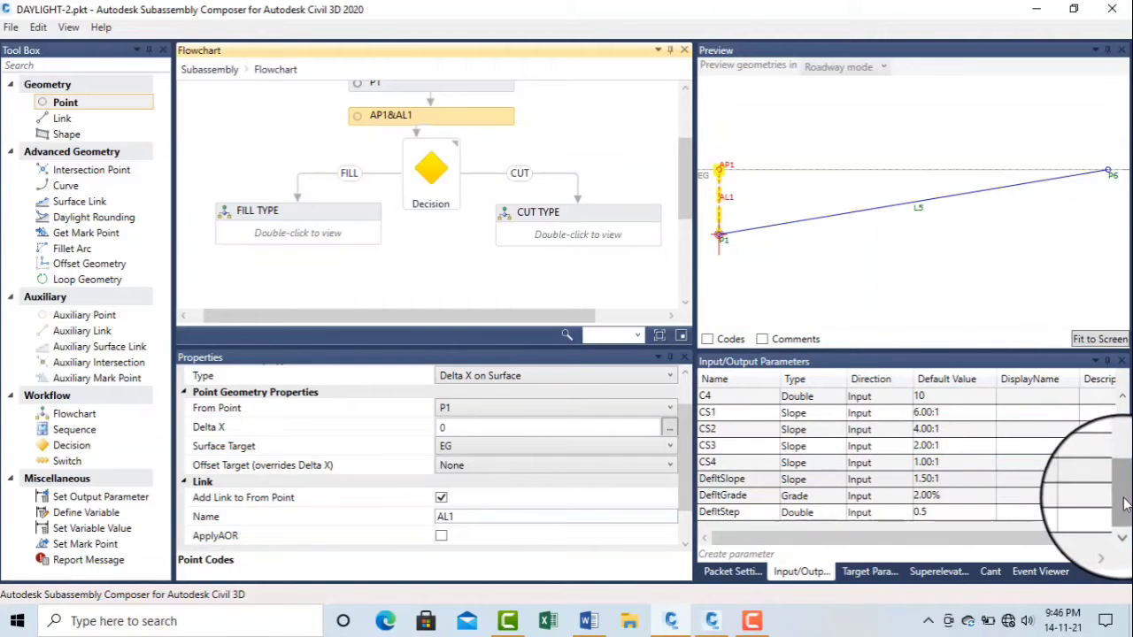
click(712, 620)
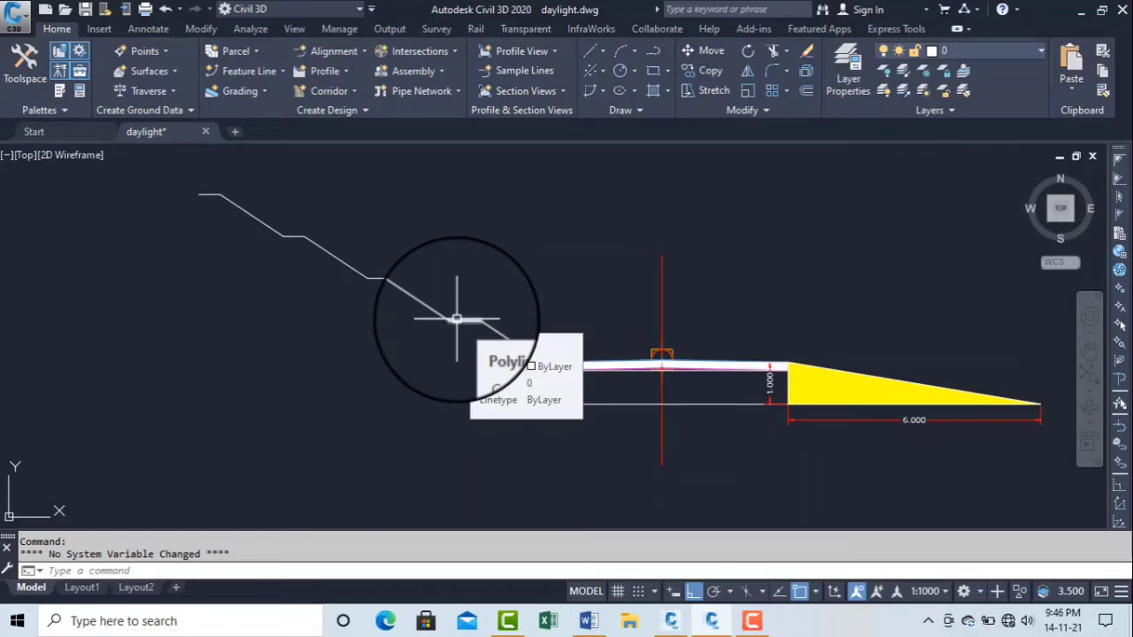
- Switch back to Subassembly Composer and open the CUT TYPE flowchart
click(711, 620)
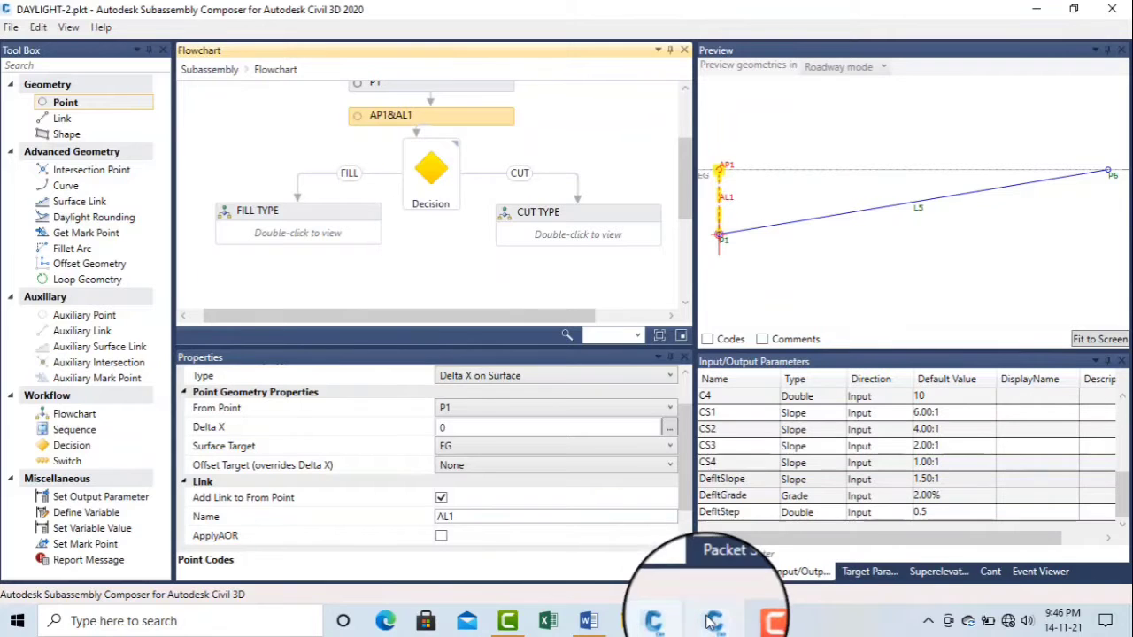
double_click(549, 237)
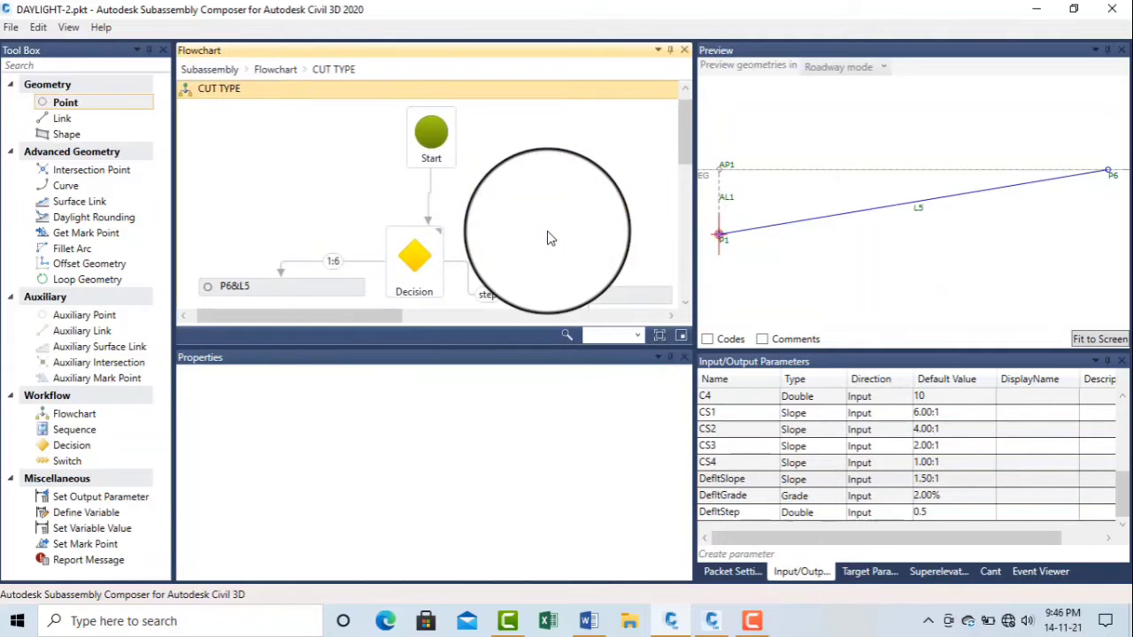
- Examine the step branch of the CUT TYPE flowchart and the cut height and cut slope input parameters C1–C4 and CS1–CS4
scroll(686, 169, down, 3)
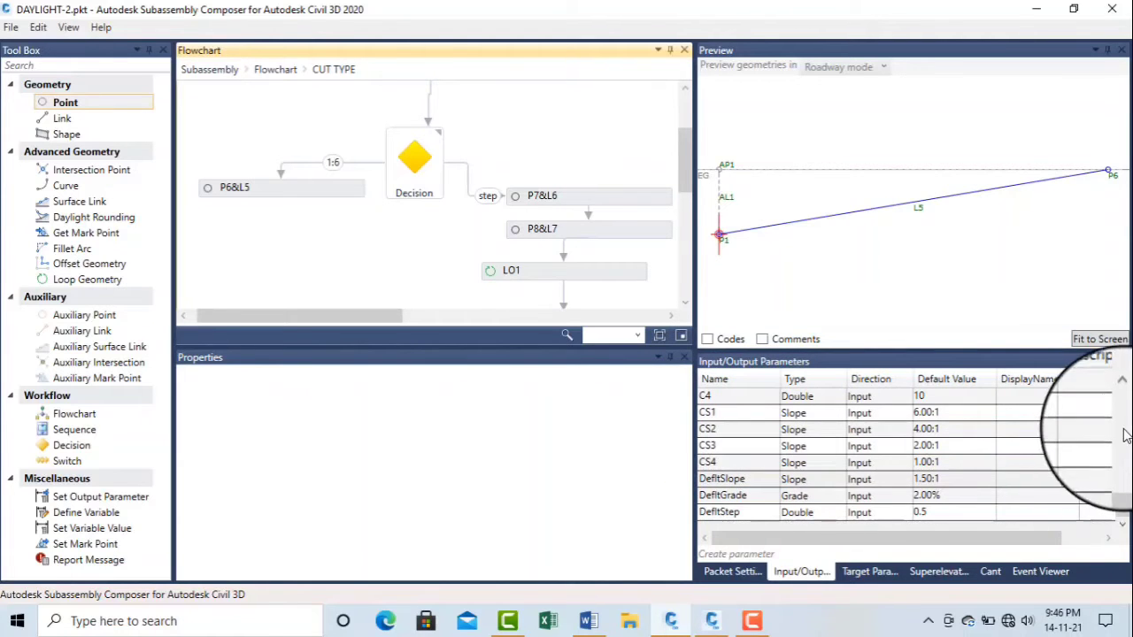
drag(1126, 478, 1124, 440)
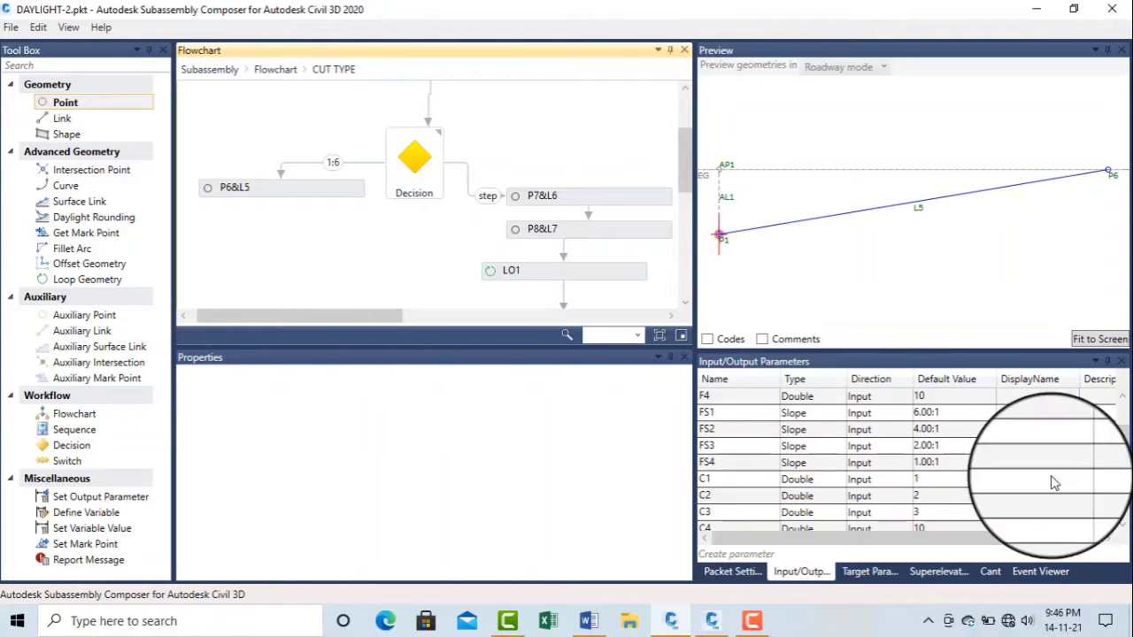
drag(1124, 460, 1124, 470)
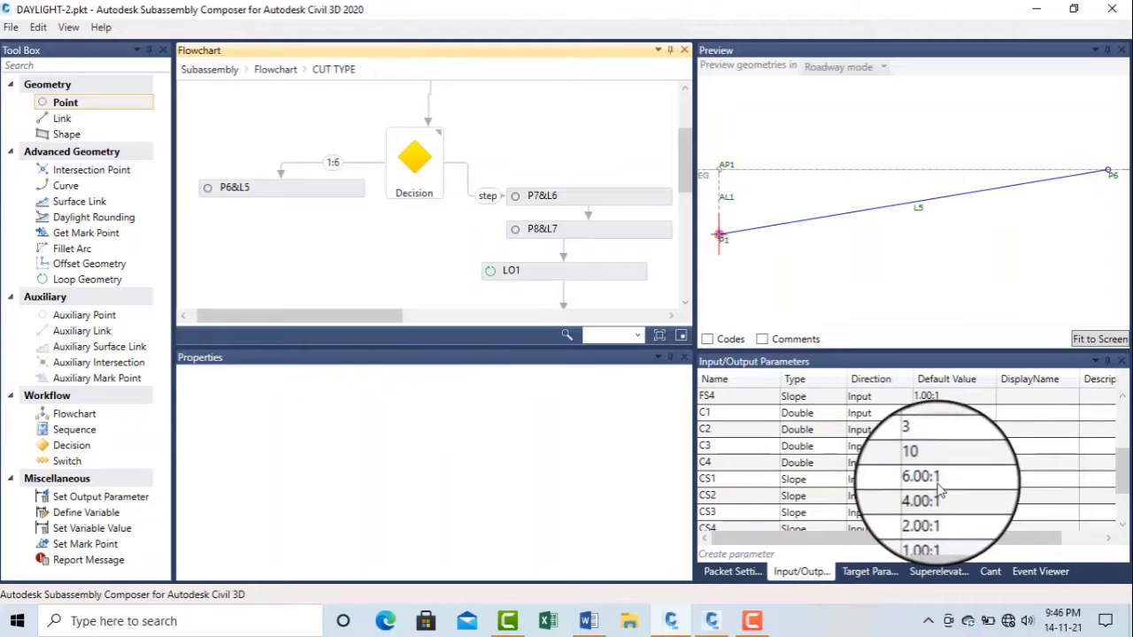
drag(1124, 477, 1127, 506)
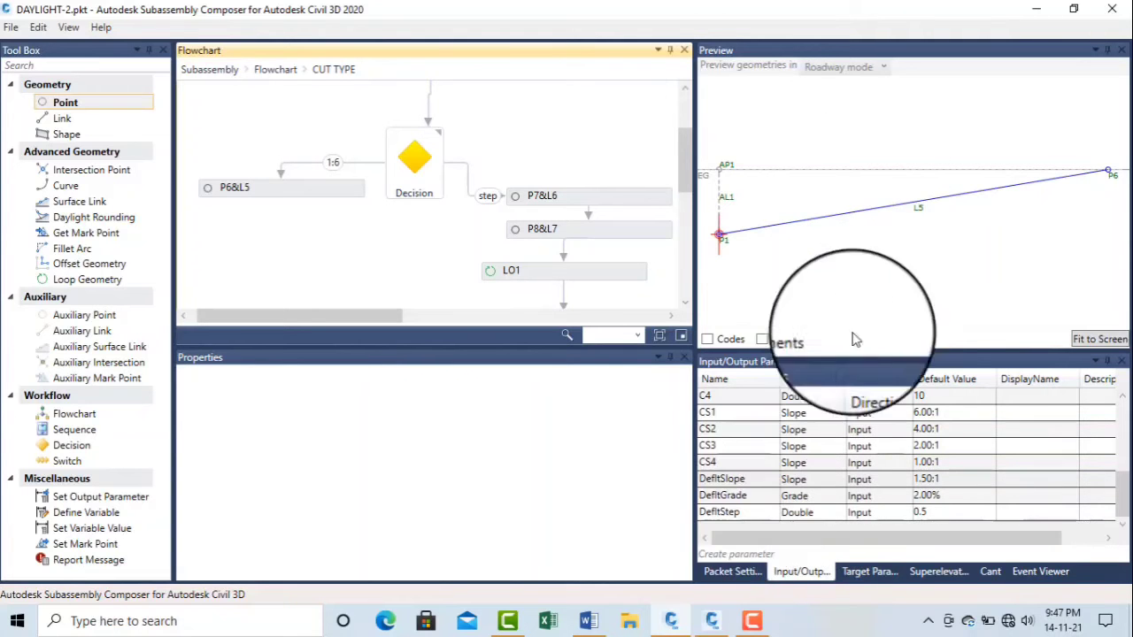
- Switch to the Civil 3D drawing, examine the lowest slope and bench of the stepped cut, and return to Subassembly Composer
click(722, 622)
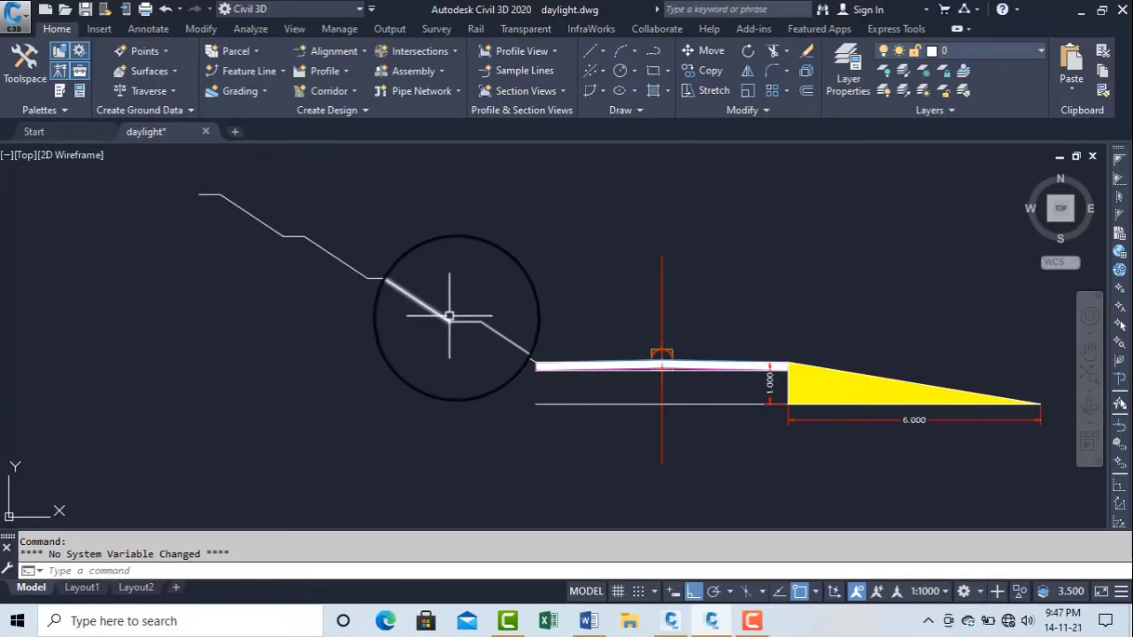
click(712, 623)
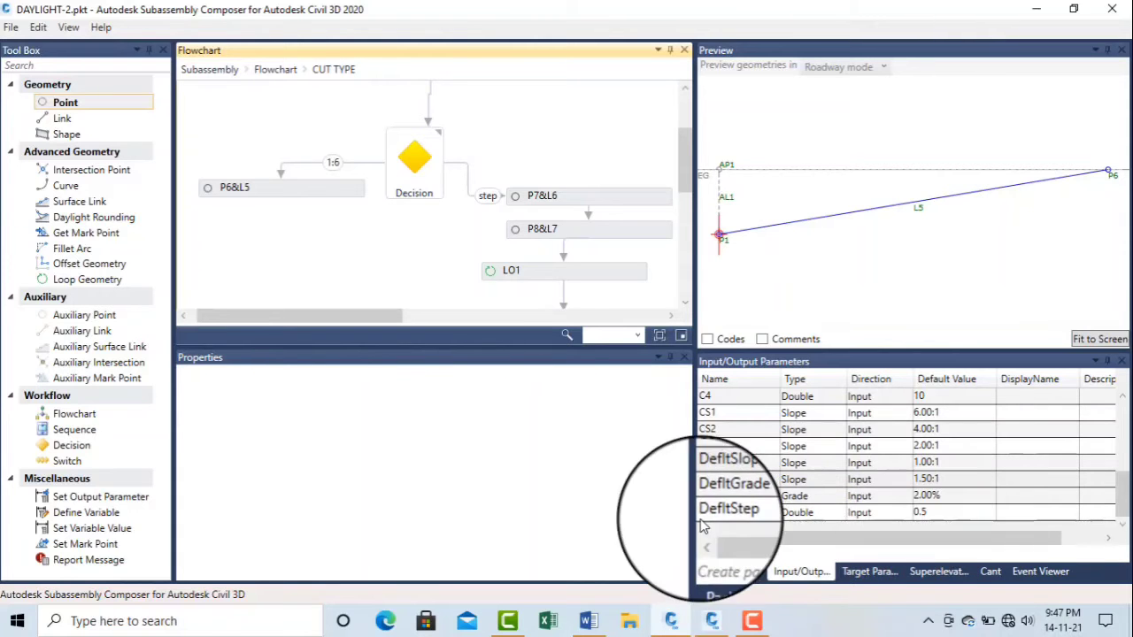
click(670, 620)
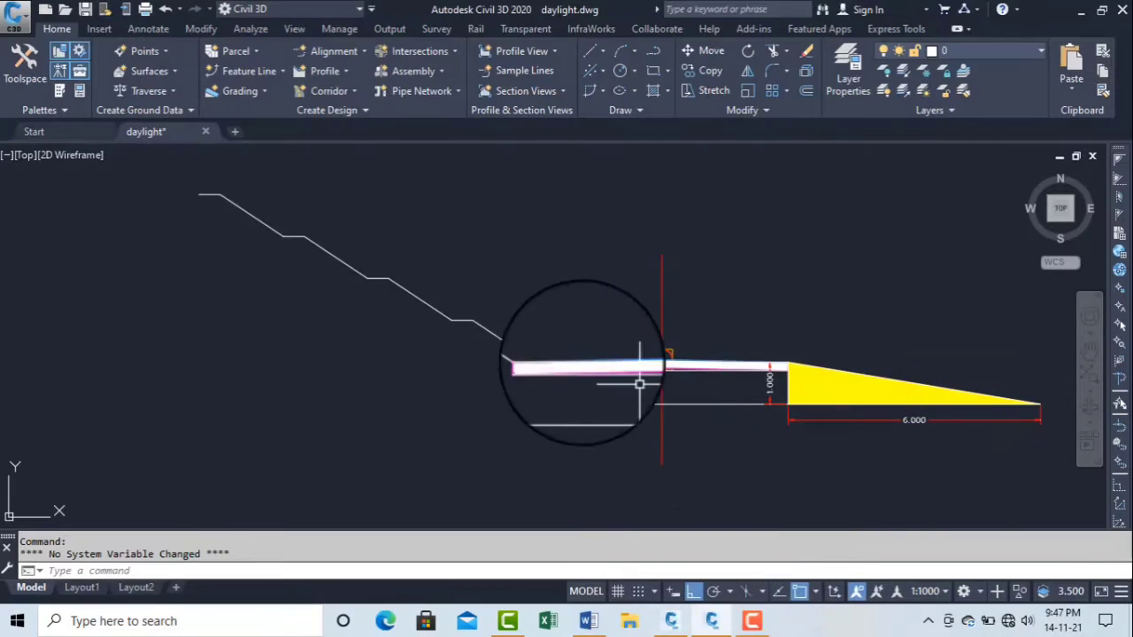
scroll(470, 319, up, 7)
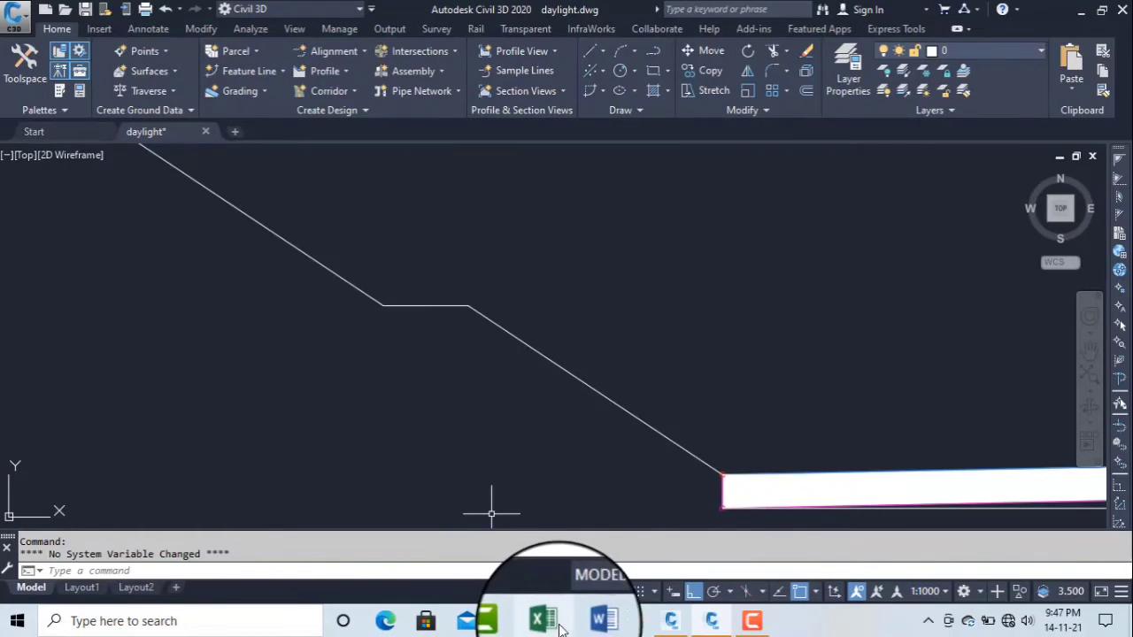
click(710, 620)
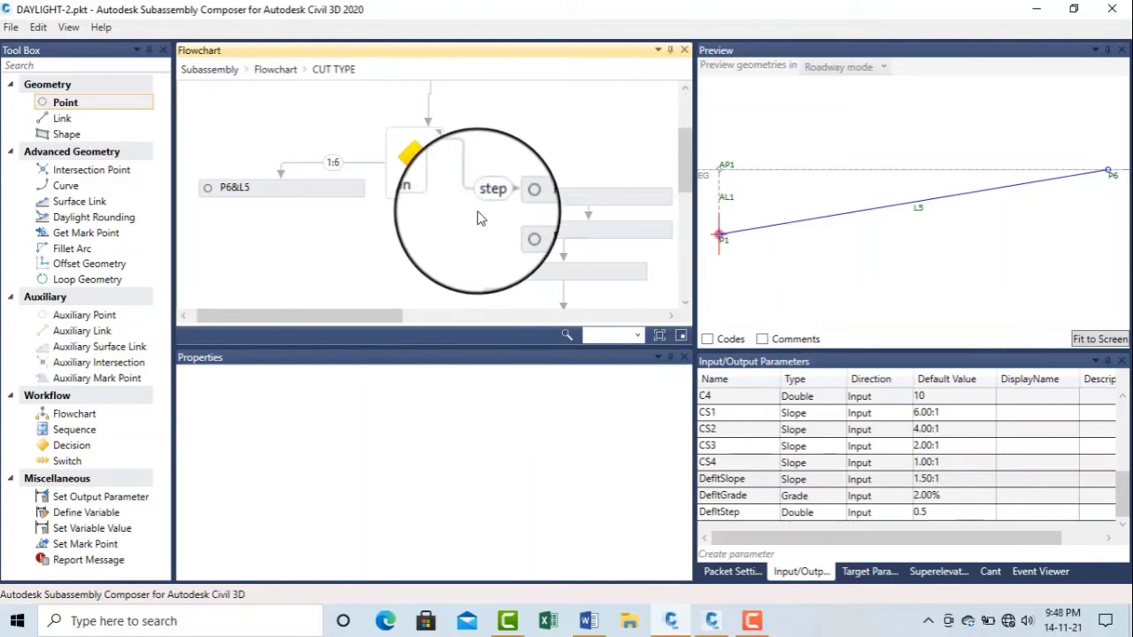
- Review the FILL and CUT branches in the main flowchart, and reopen CUT TYPE to look through its step branch
click(275, 69)
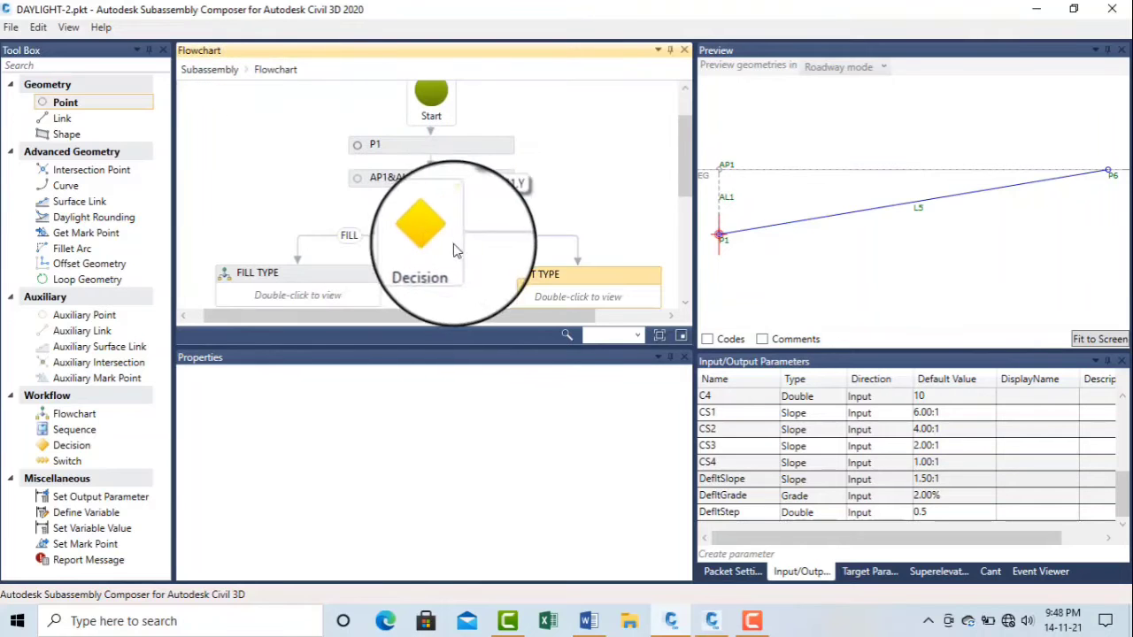
drag(687, 184, 649, 233)
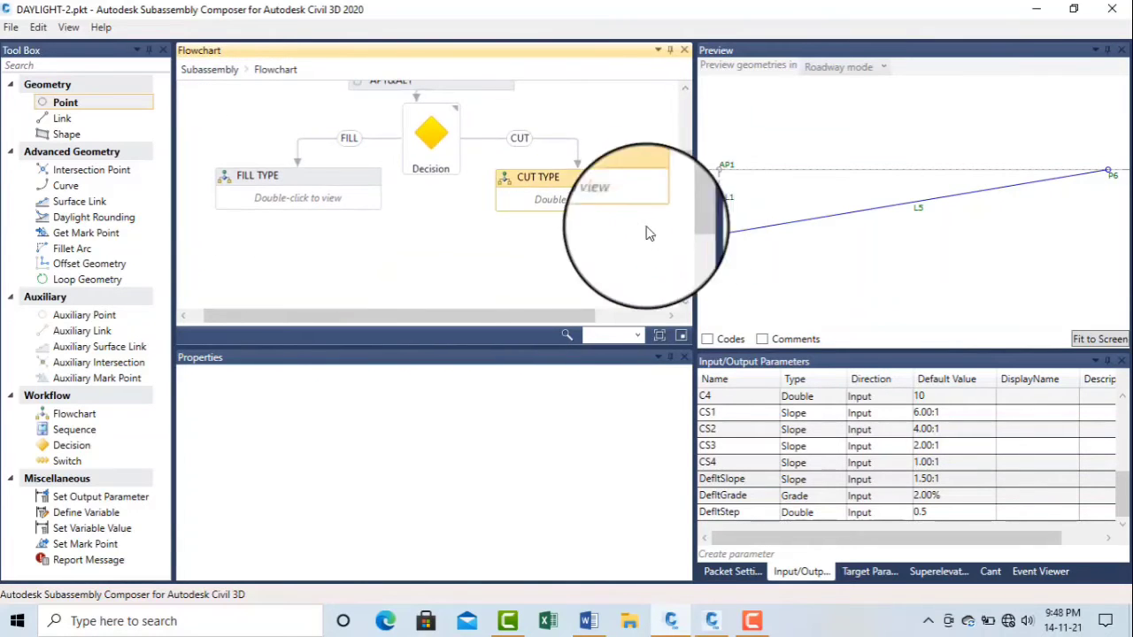
double_click(563, 201)
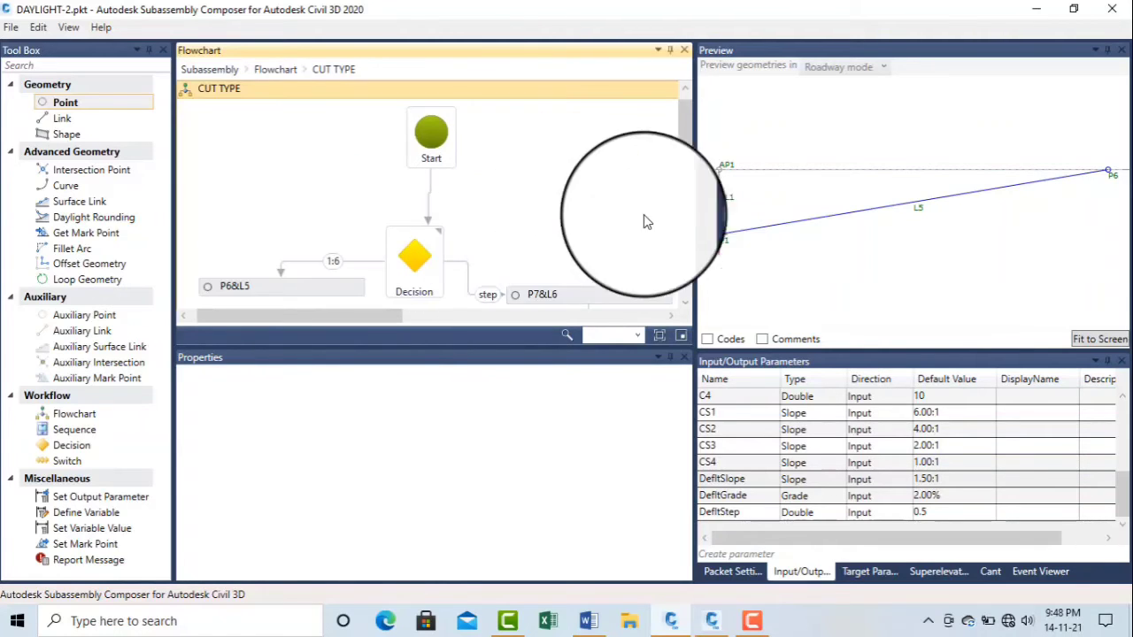
drag(682, 152, 685, 221)
scroll(622, 194, down, 1)
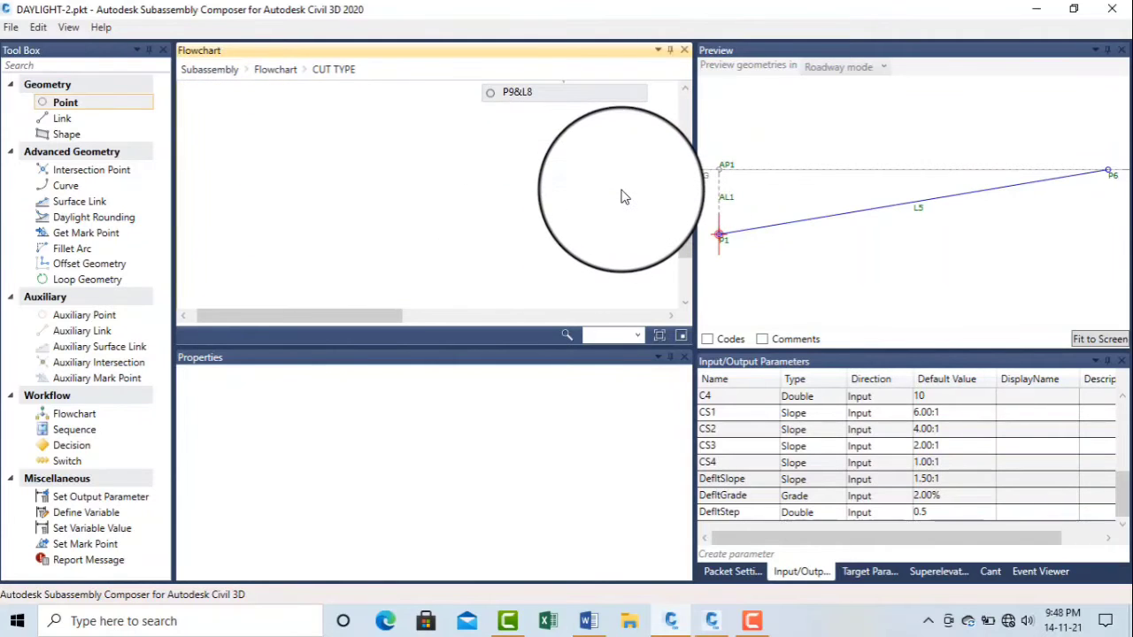
scroll(622, 191, up, 3)
scroll(620, 189, up, 1)
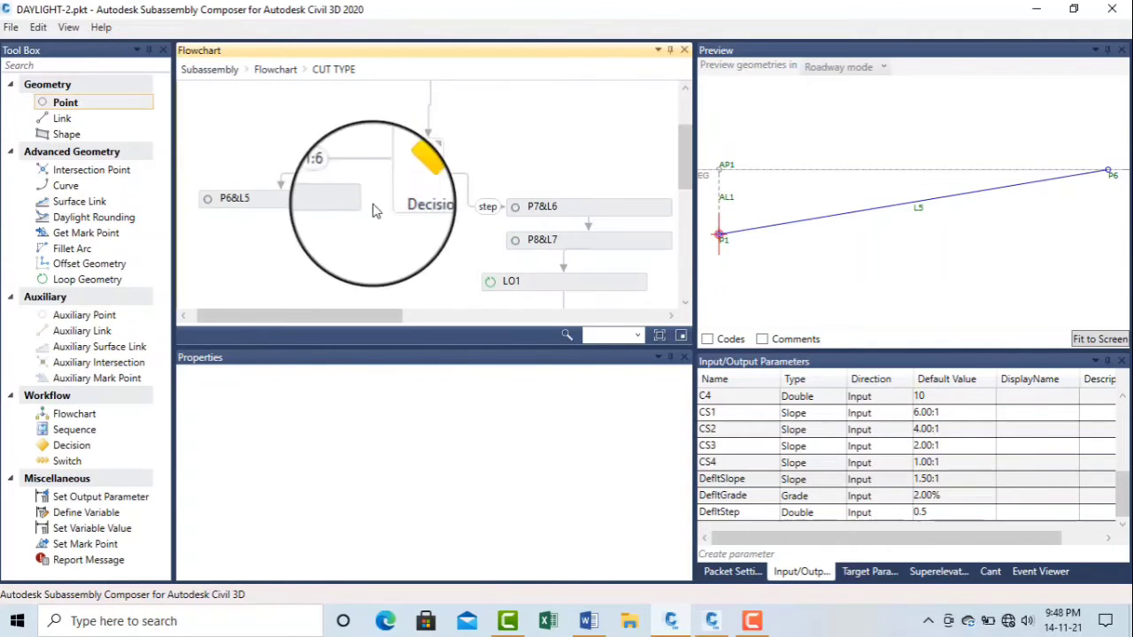
- Review the P6&L5 point and the CUT TYPE decision's condition and labels against the cut parameter C1
click(293, 211)
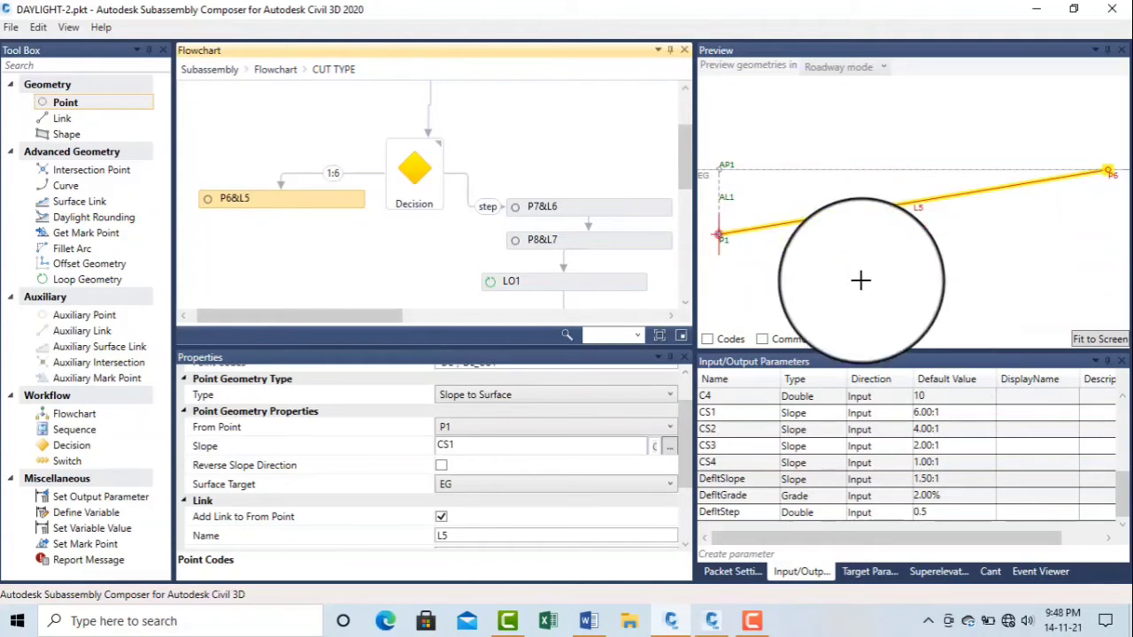
click(423, 189)
scroll(428, 164, up, 3)
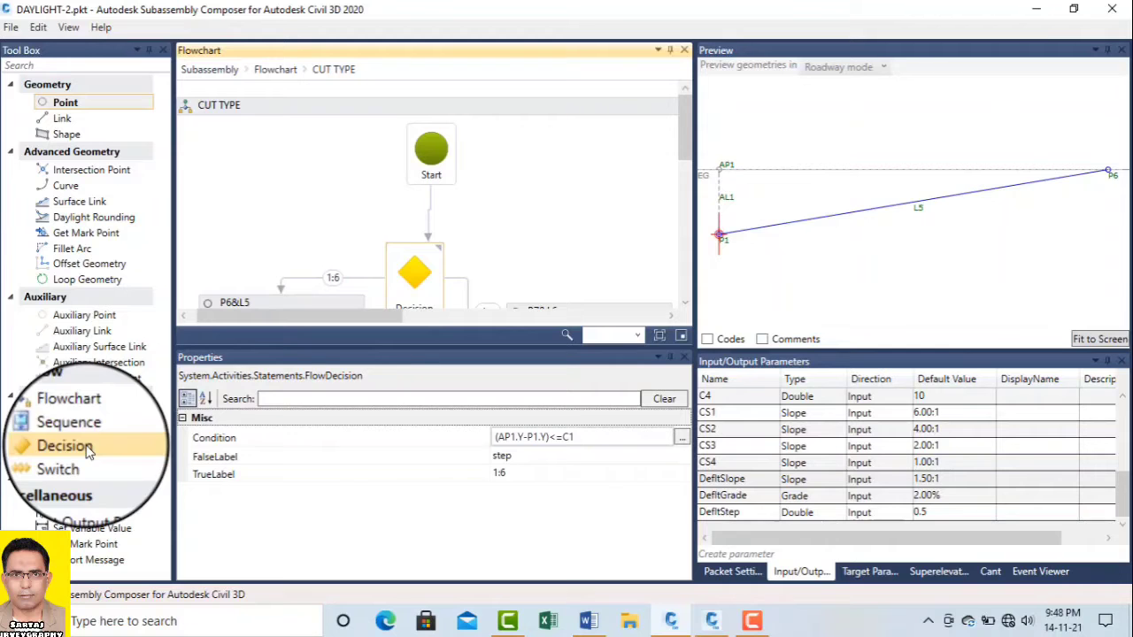
drag(687, 157, 686, 189)
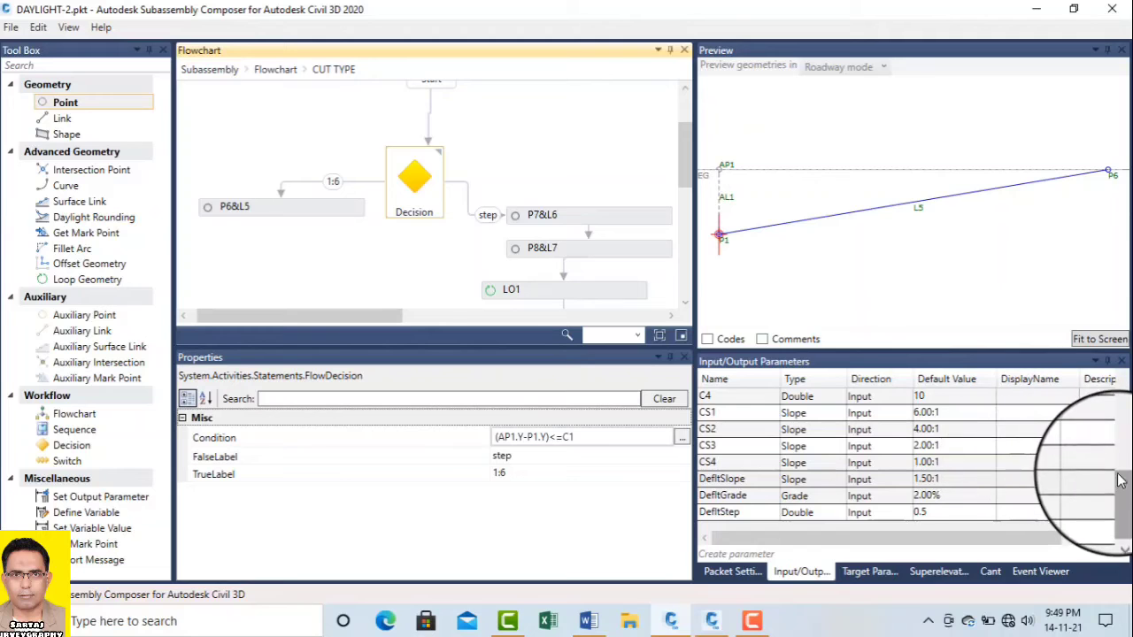
drag(1122, 484, 1123, 467)
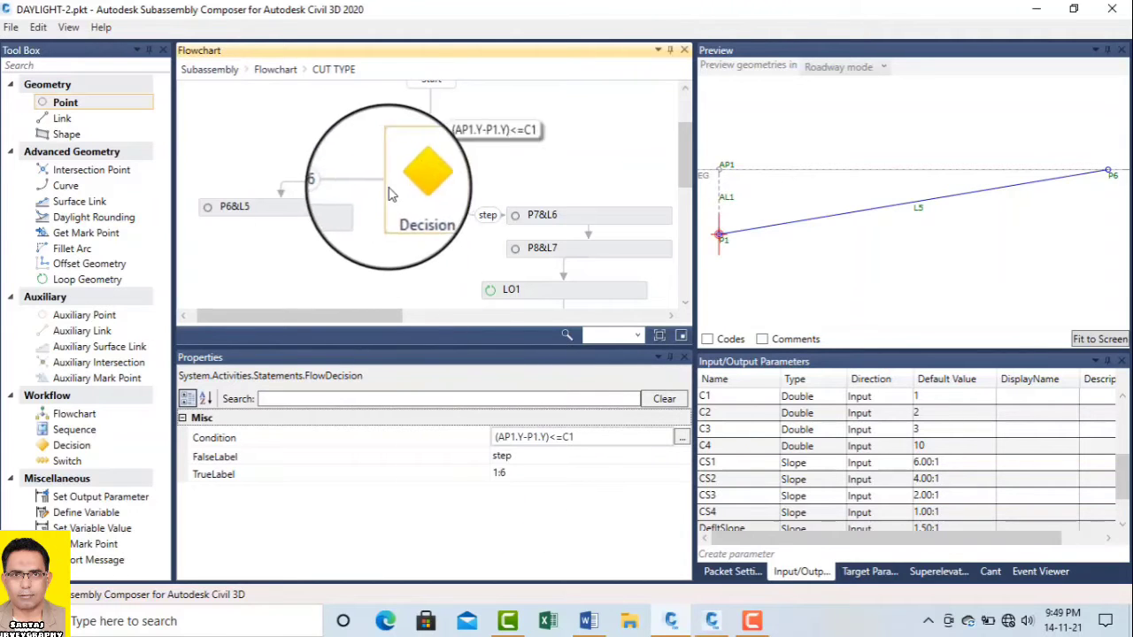
- Examine the codes, geometry type, slope, surface target and link properties of P6&L5
click(234, 208)
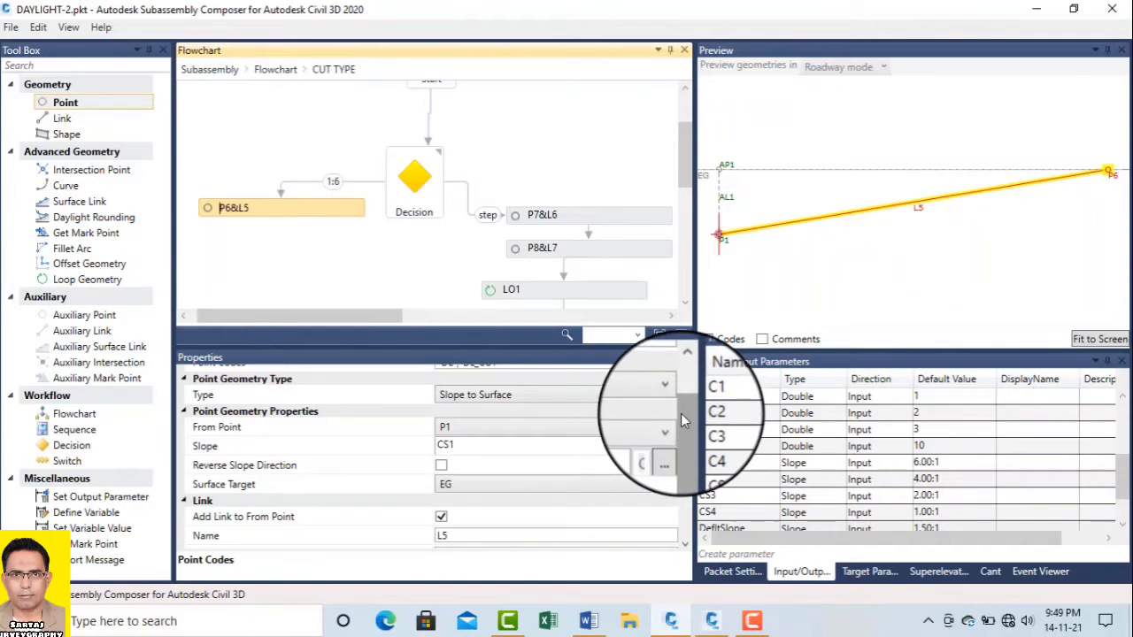
drag(683, 413, 687, 395)
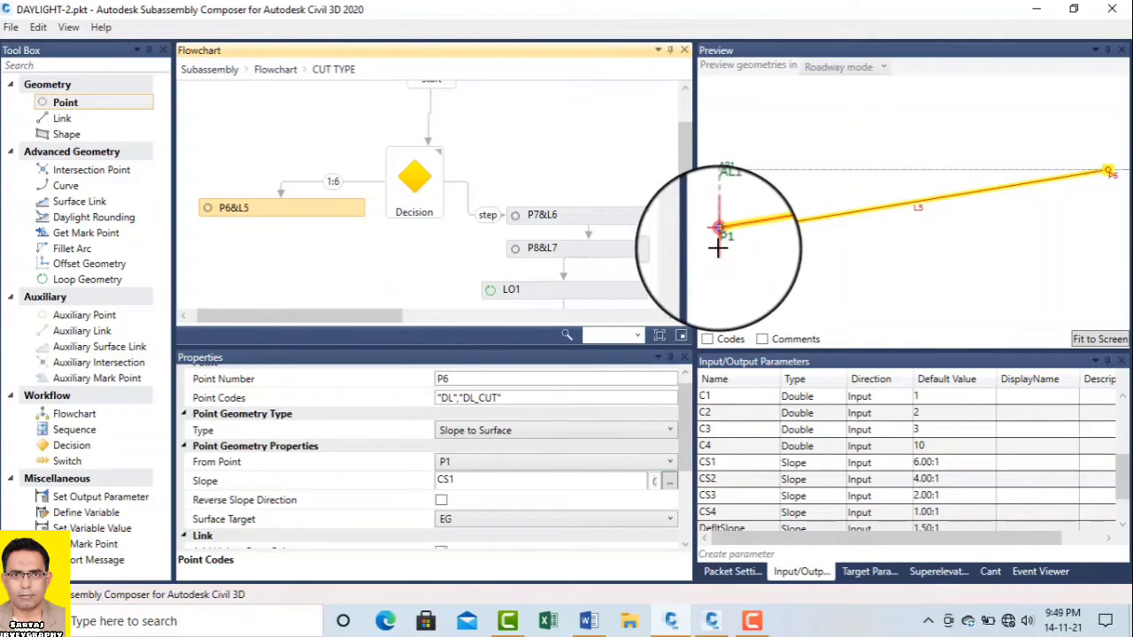
scroll(689, 452, down, 1)
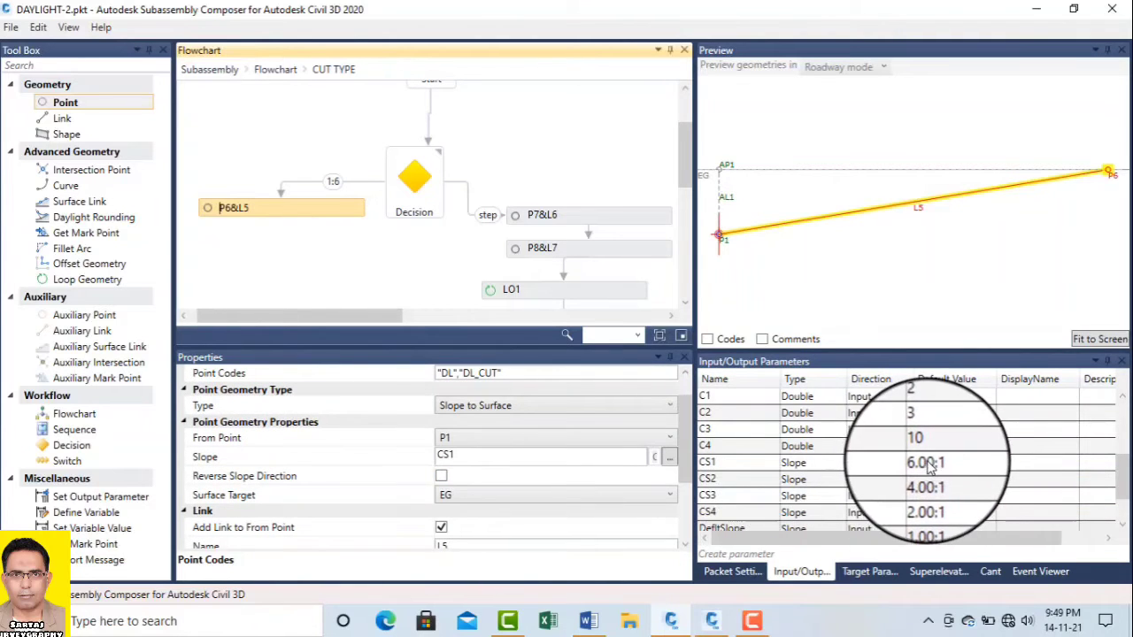
drag(682, 457, 684, 481)
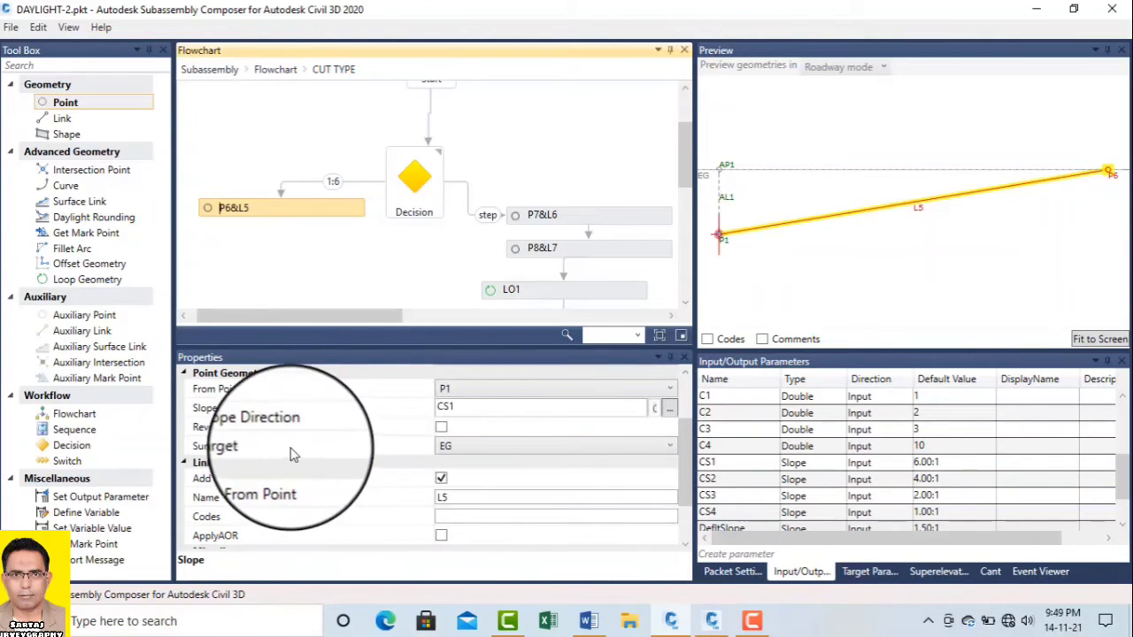
scroll(683, 405, up, 2)
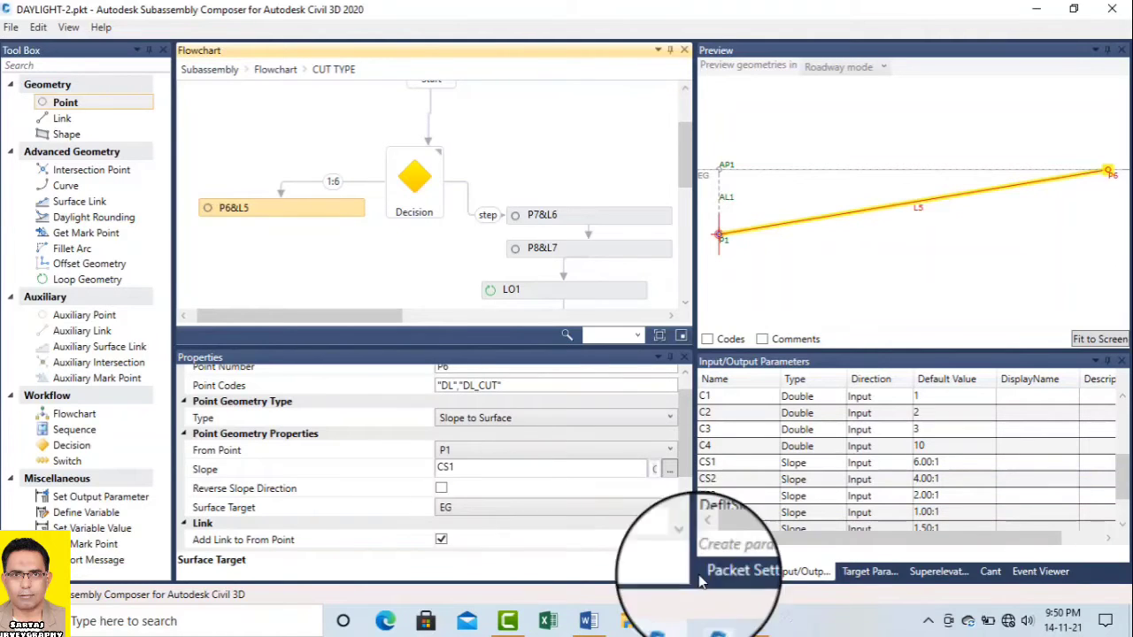
- Check the EG target parameter, compare P7&L6 with the decision condition, and return to the input/output parameters
click(868, 572)
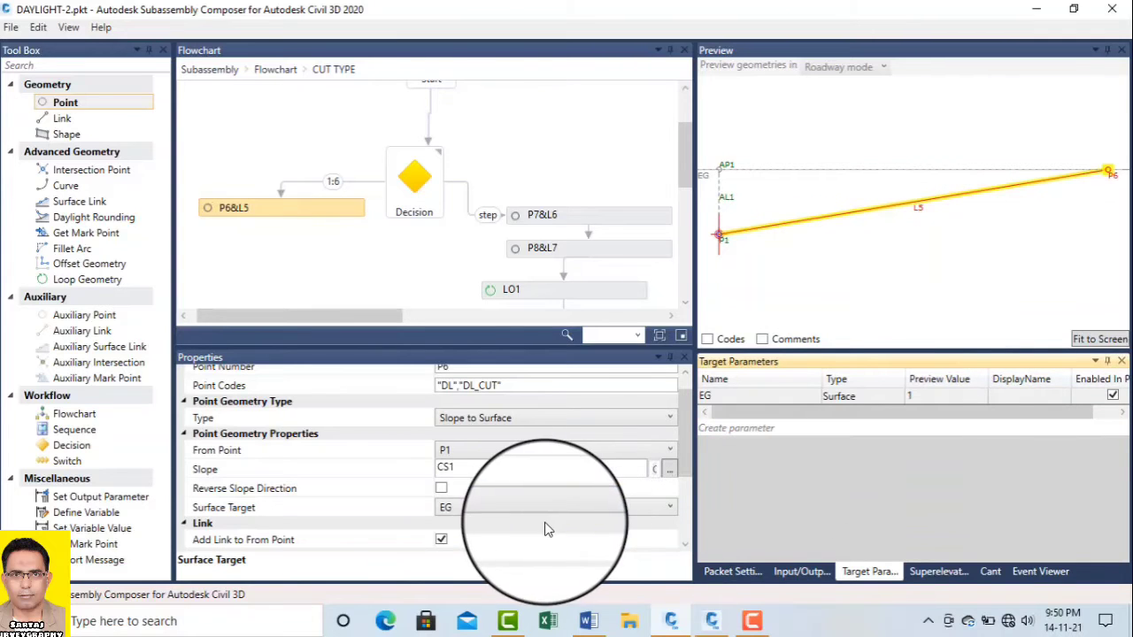
click(327, 210)
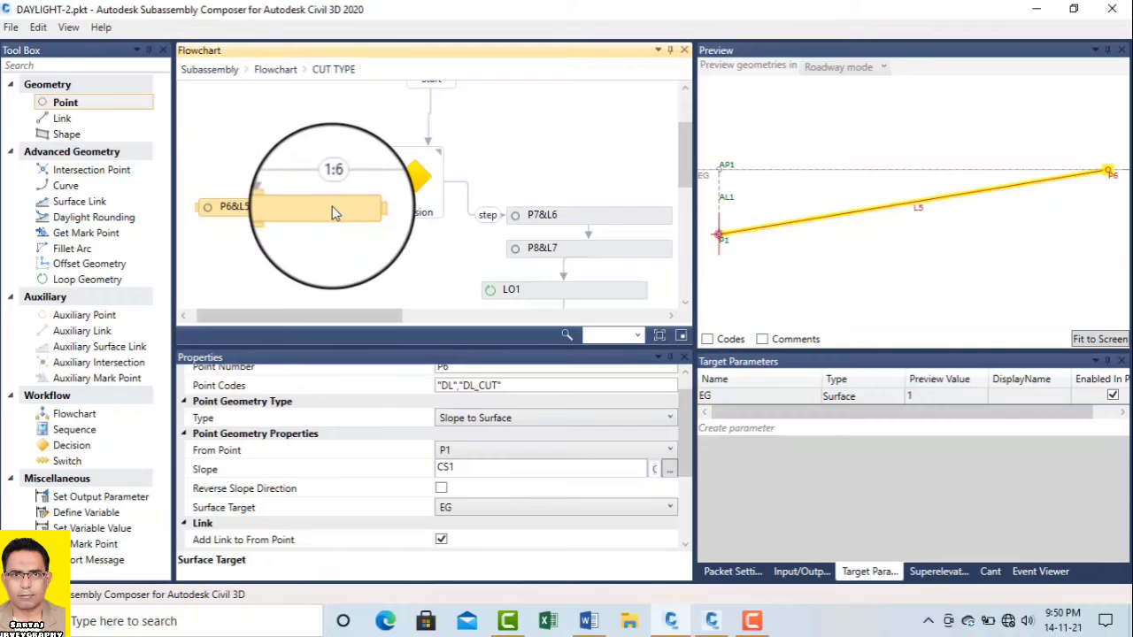
click(535, 220)
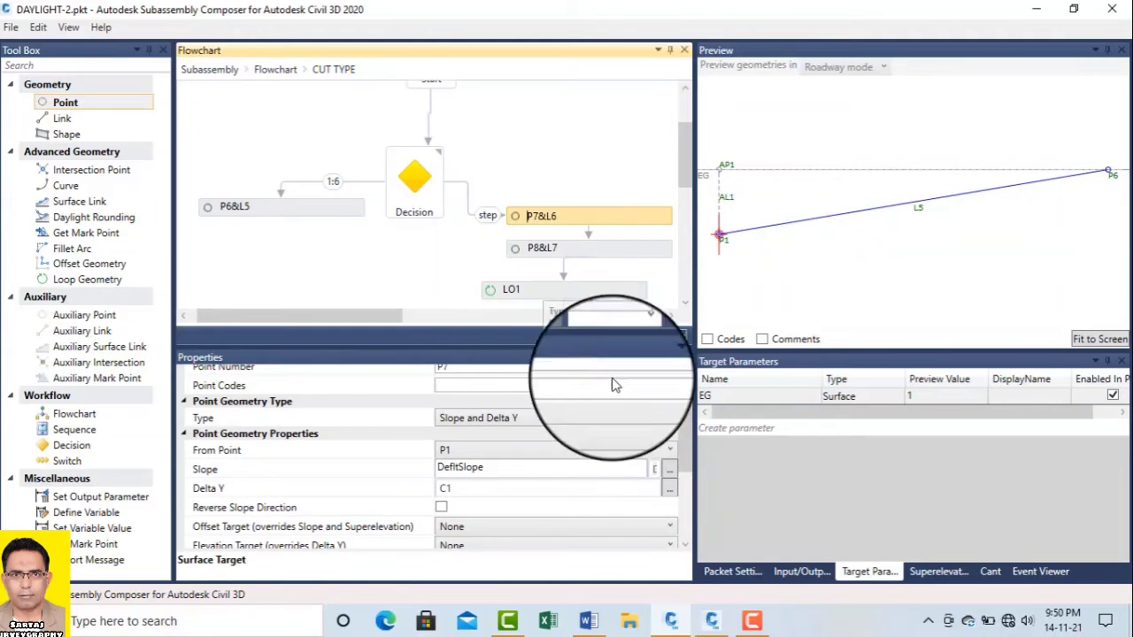
click(416, 177)
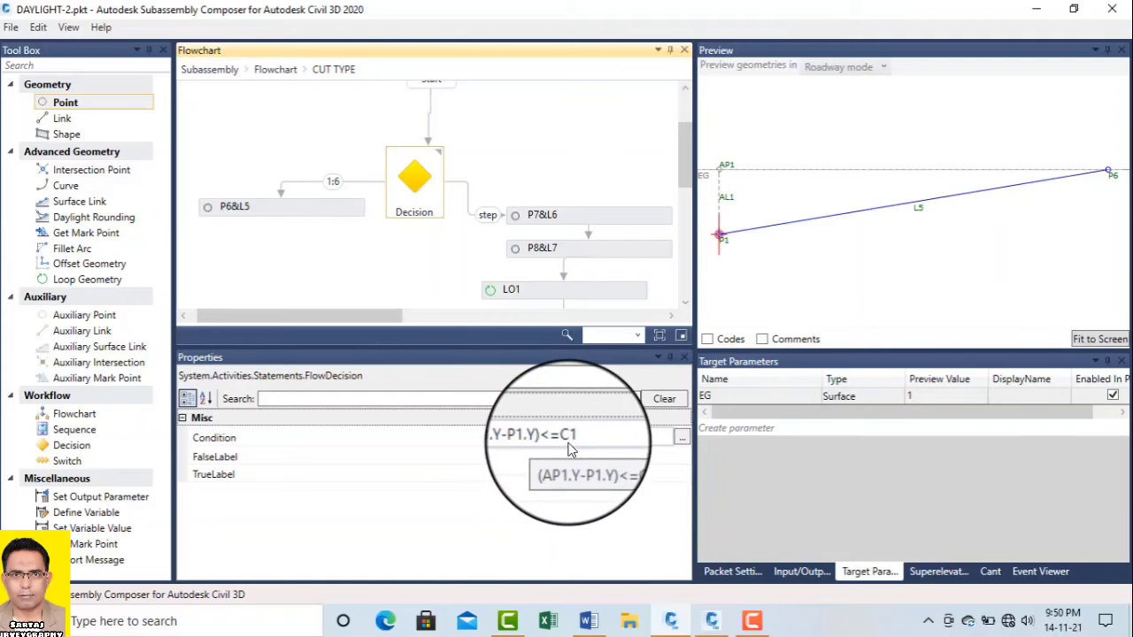
click(795, 574)
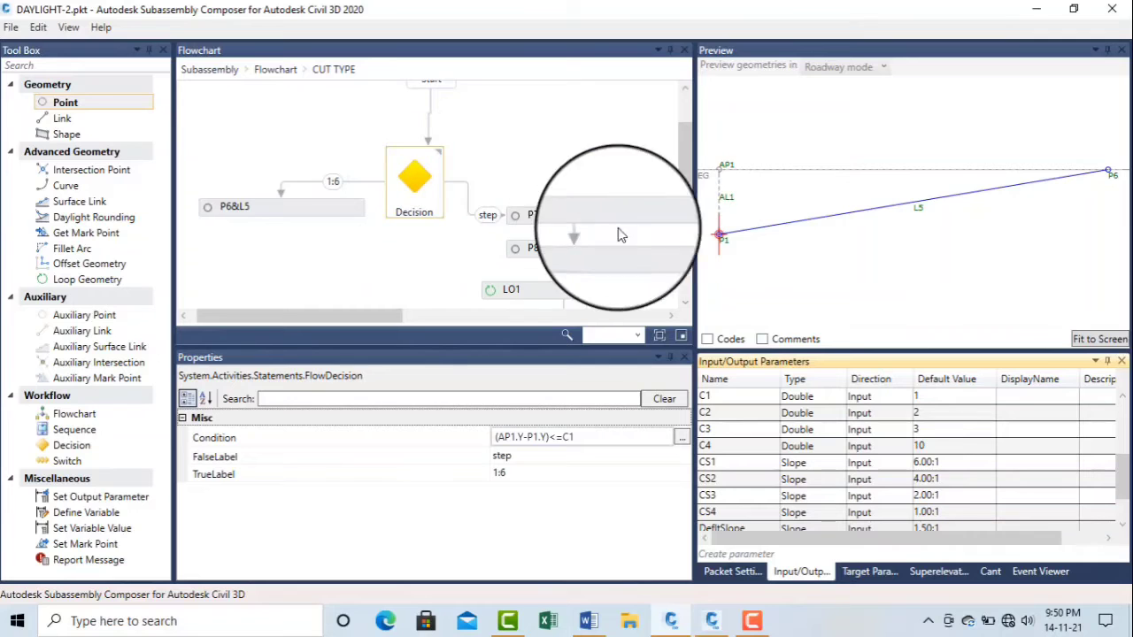
- Look over the full step branch and open the EG surface target's preview value for editing
drag(684, 168, 686, 198)
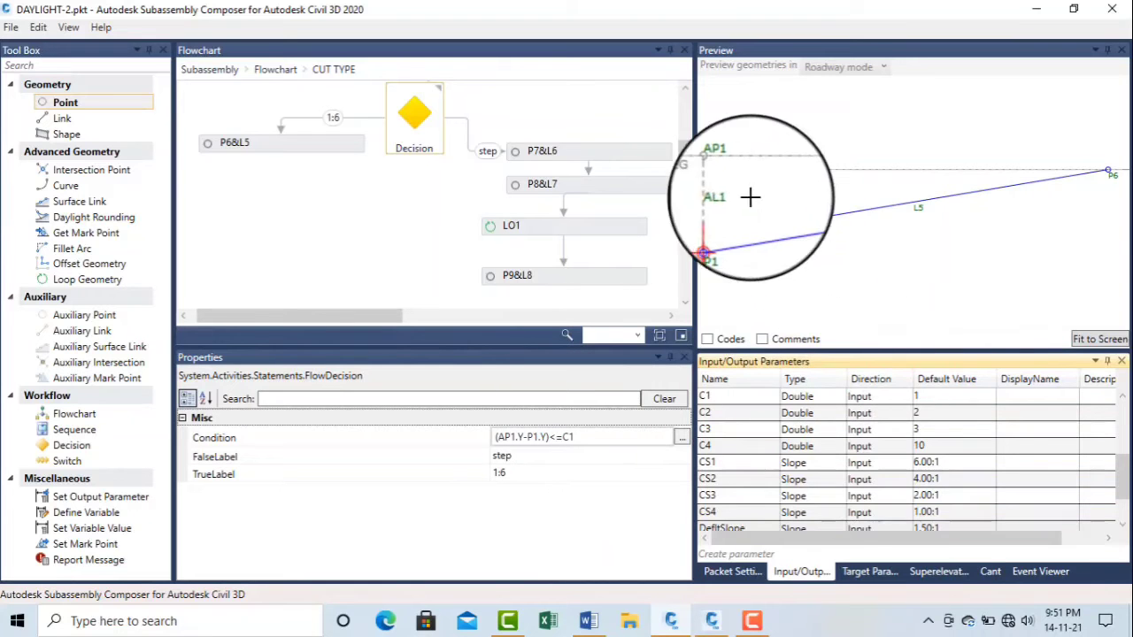
click(870, 571)
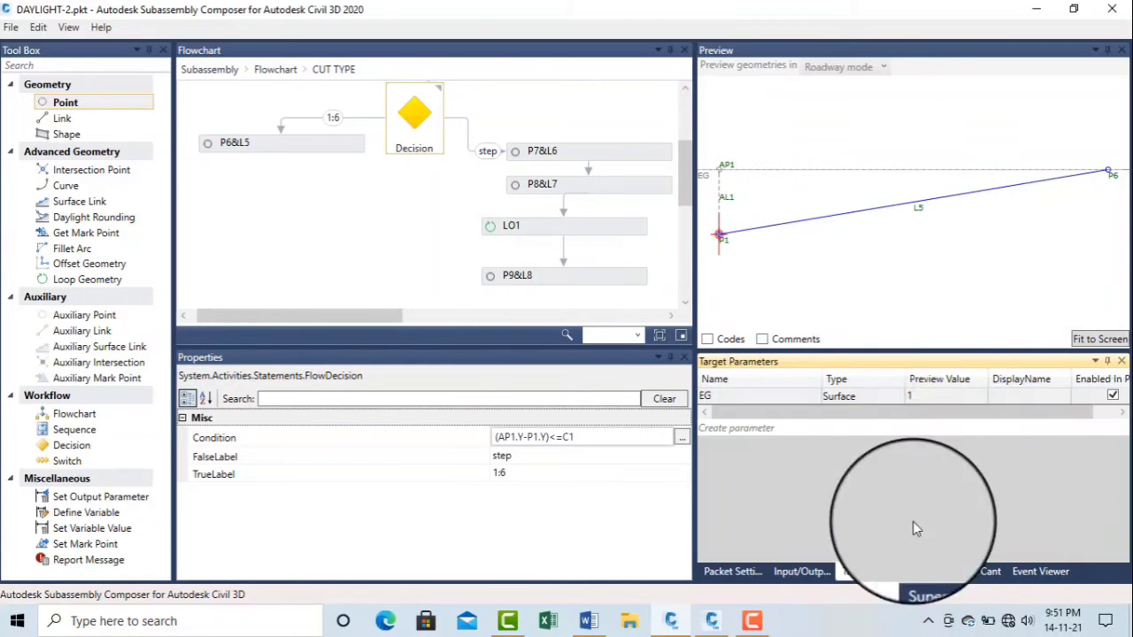
double_click(927, 396)
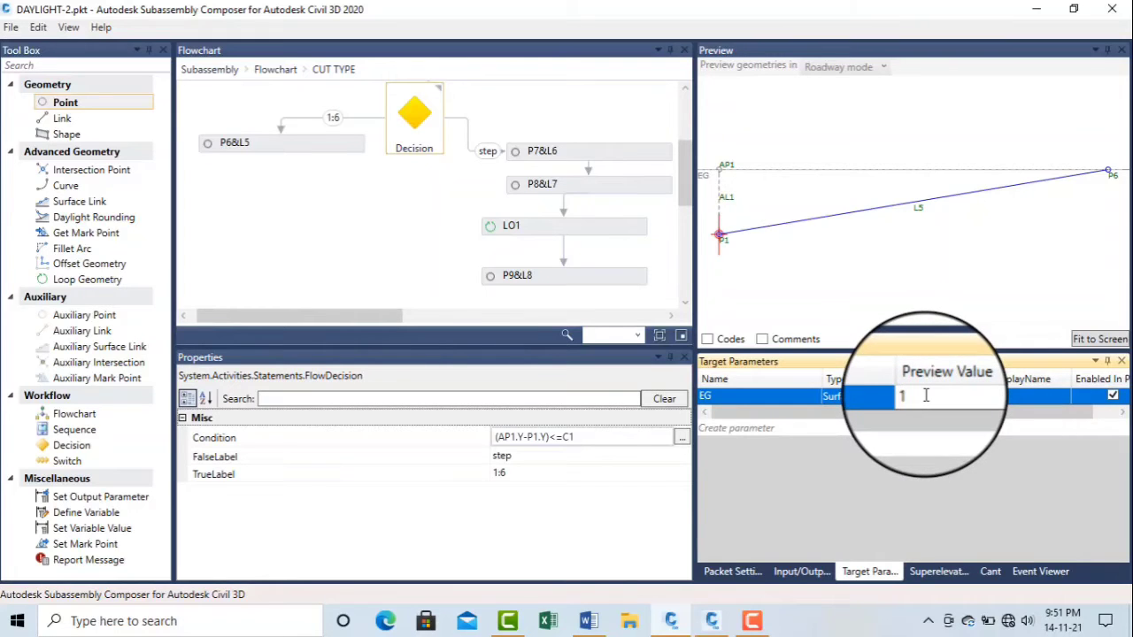
- Delete the LO1 loop and the P9&L8 point from the step branch of the CUT TYPE flowchart
click(556, 232)
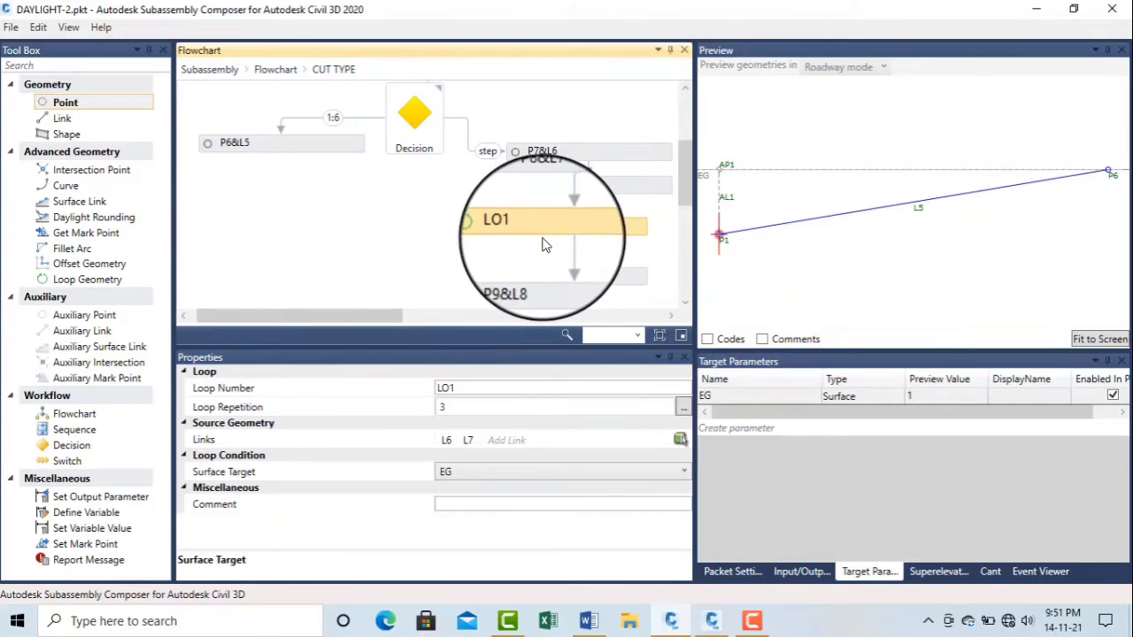
key(Delete)
click(544, 282)
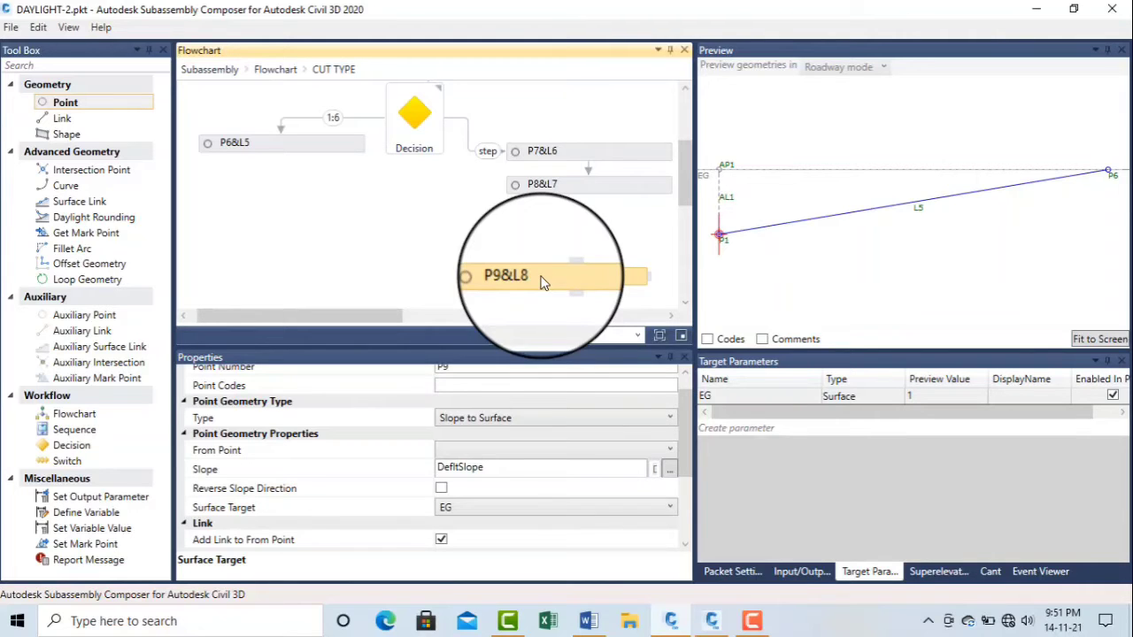
click(752, 621)
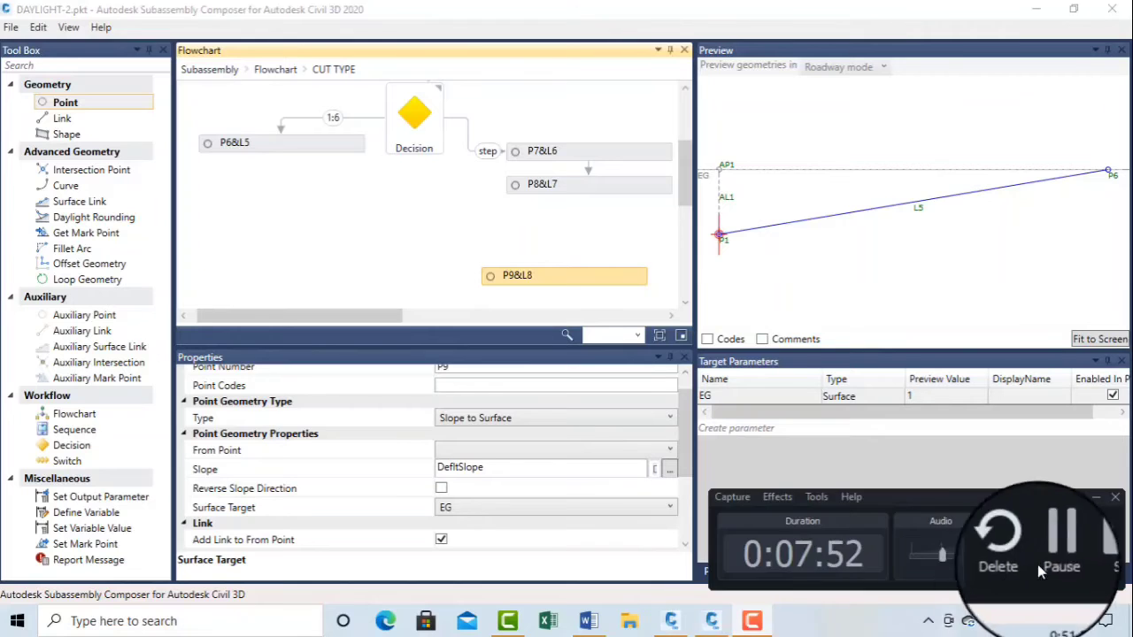
click(1053, 550)
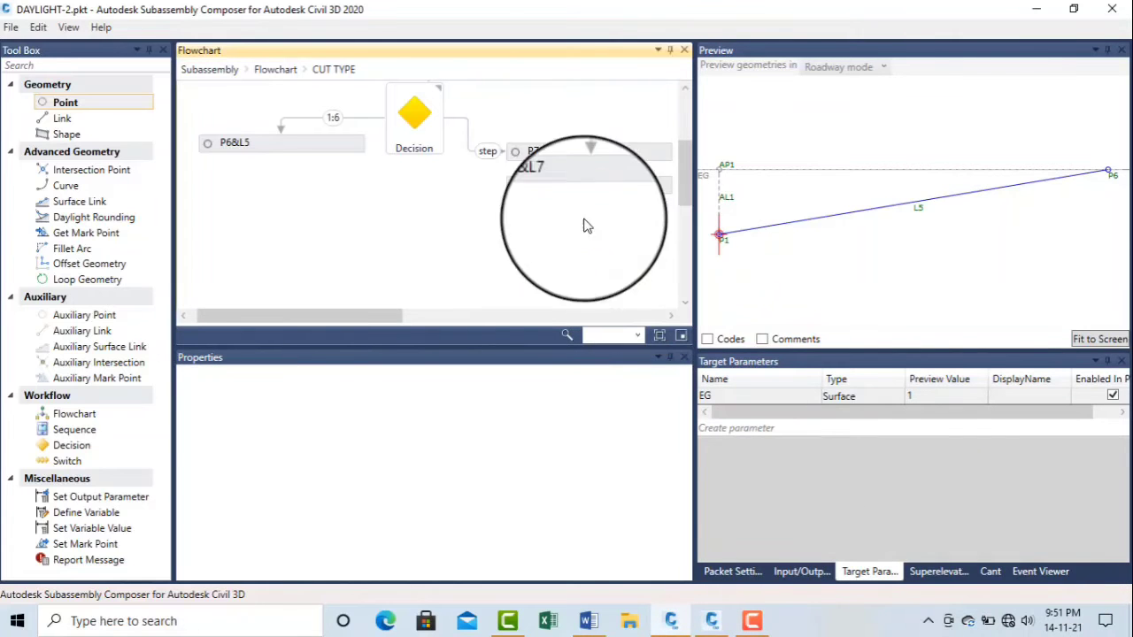
- Examine the point geometry properties of P7&L6 and compare them with the C1 and DefltSlope input parameters
click(556, 154)
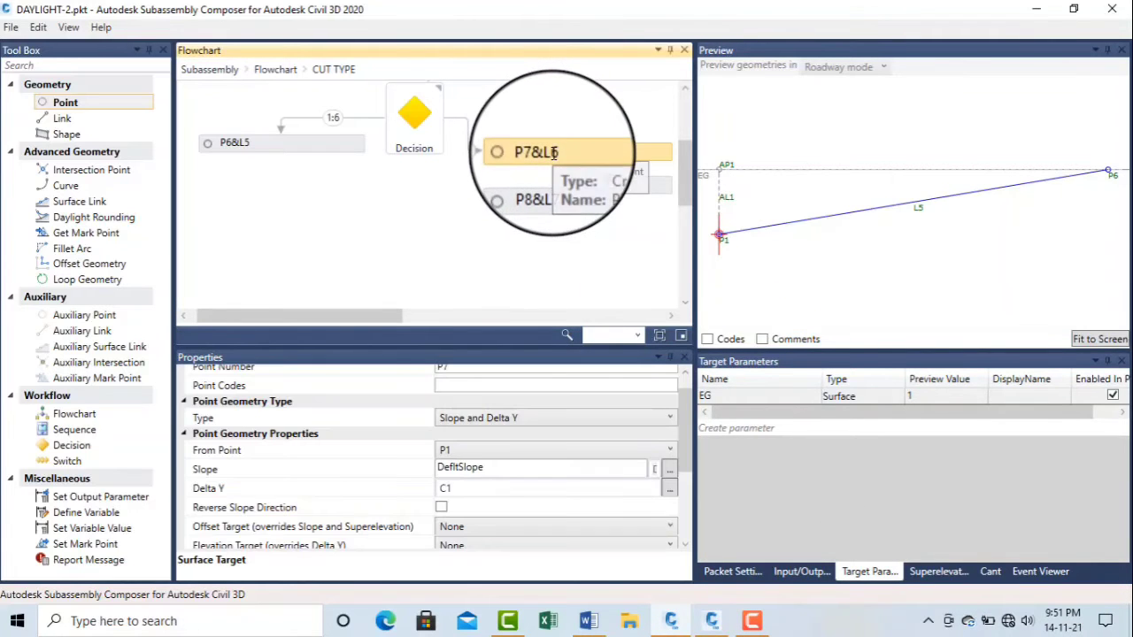
drag(688, 414, 688, 394)
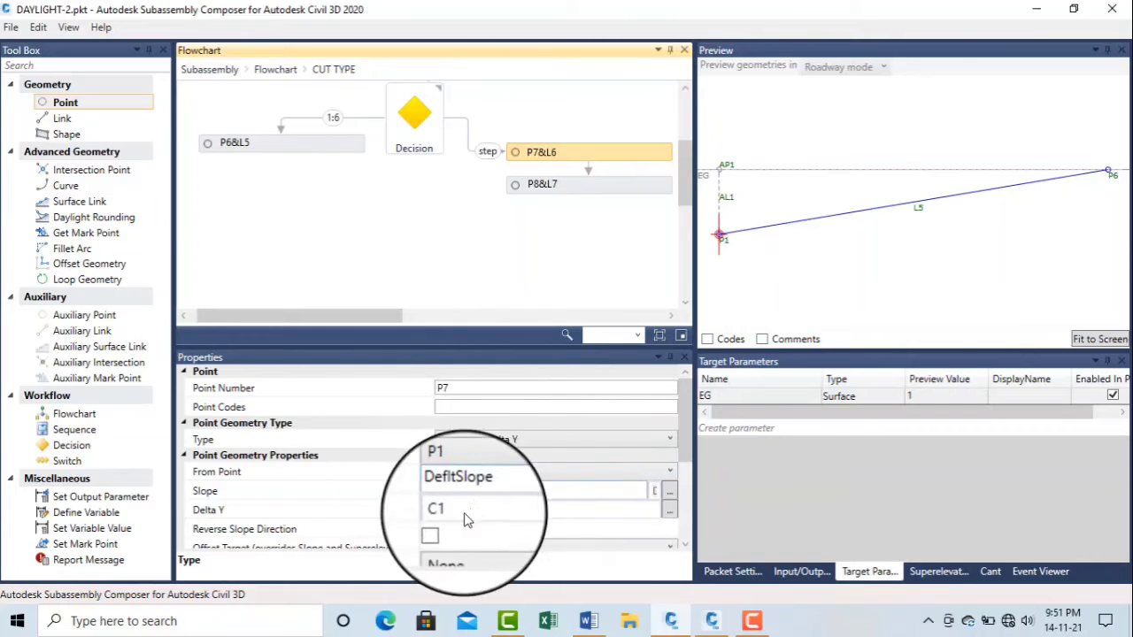
click(802, 572)
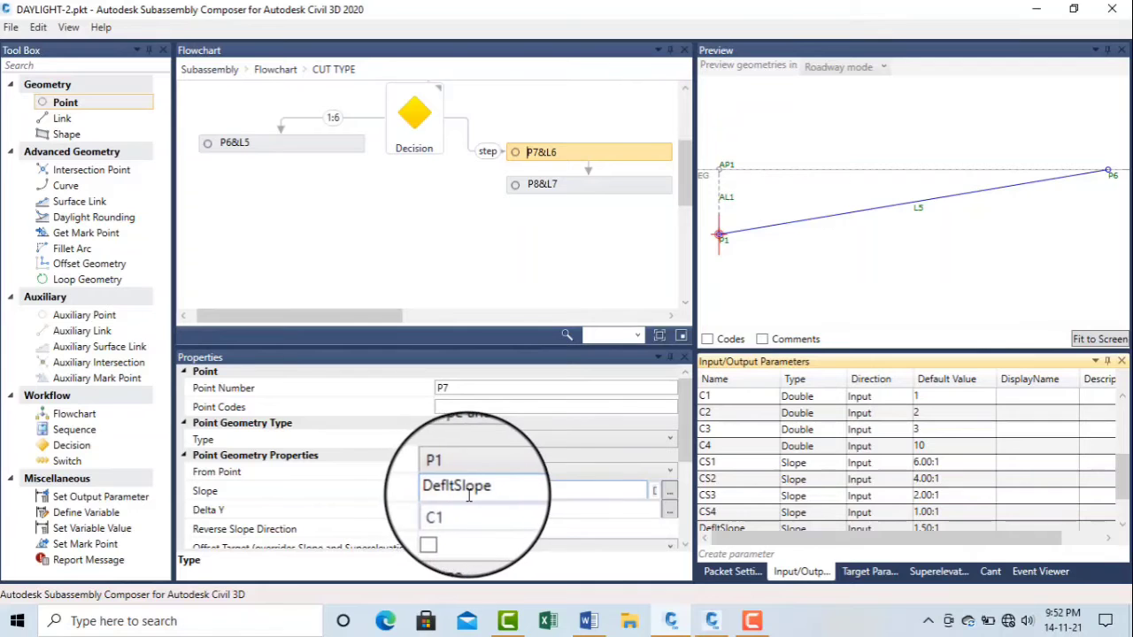
drag(1125, 481, 1127, 507)
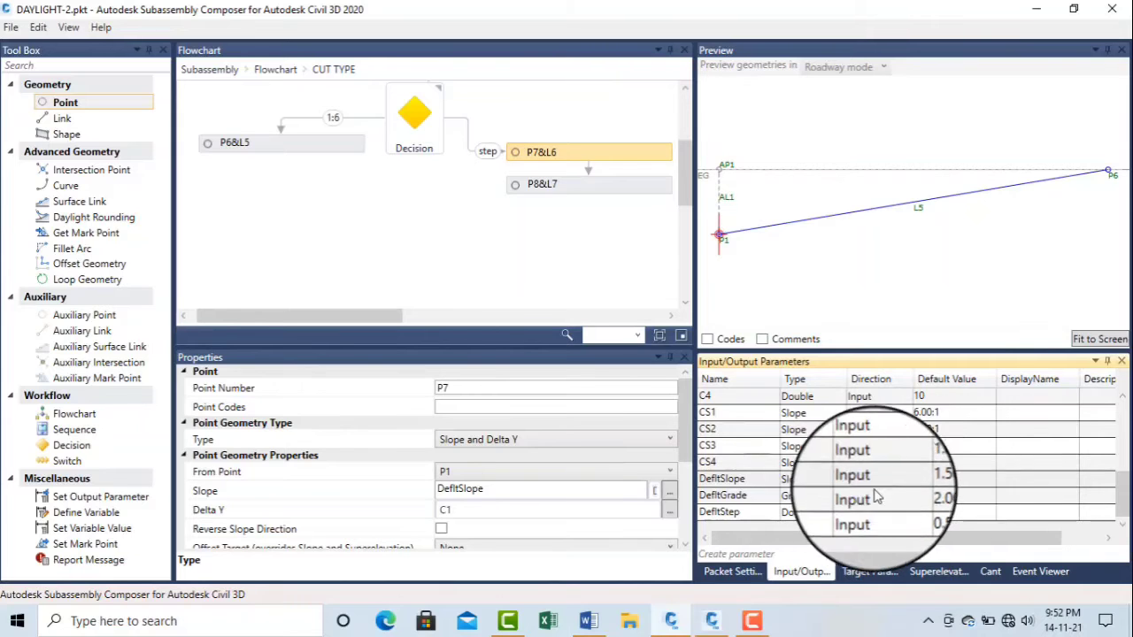
- Set the preview value of the EG surface target to 2
click(870, 572)
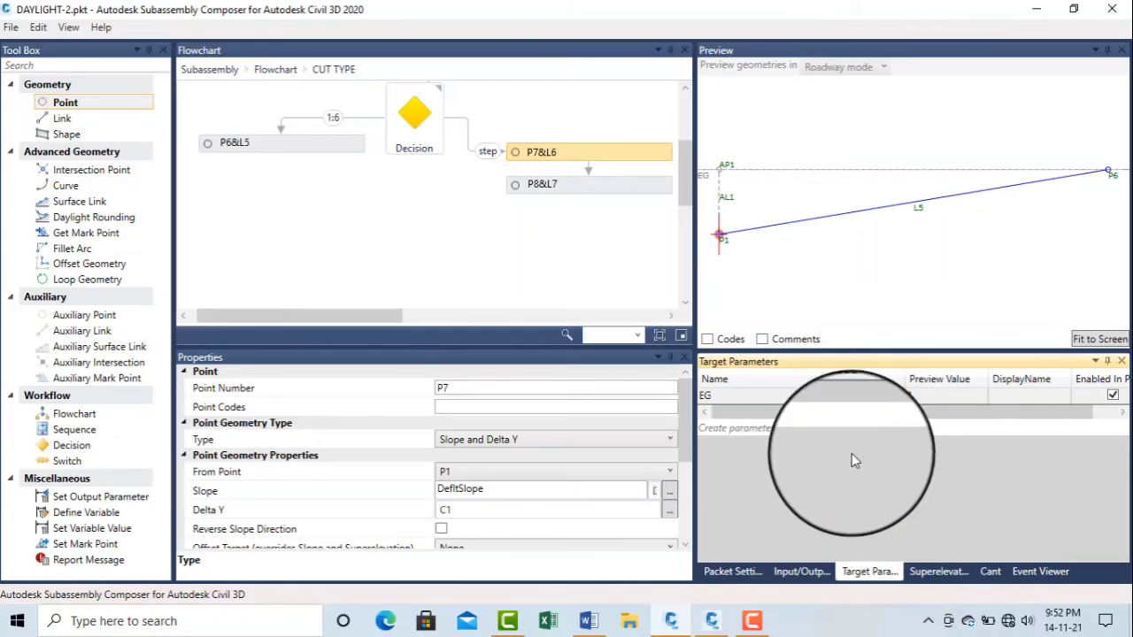
click(927, 397)
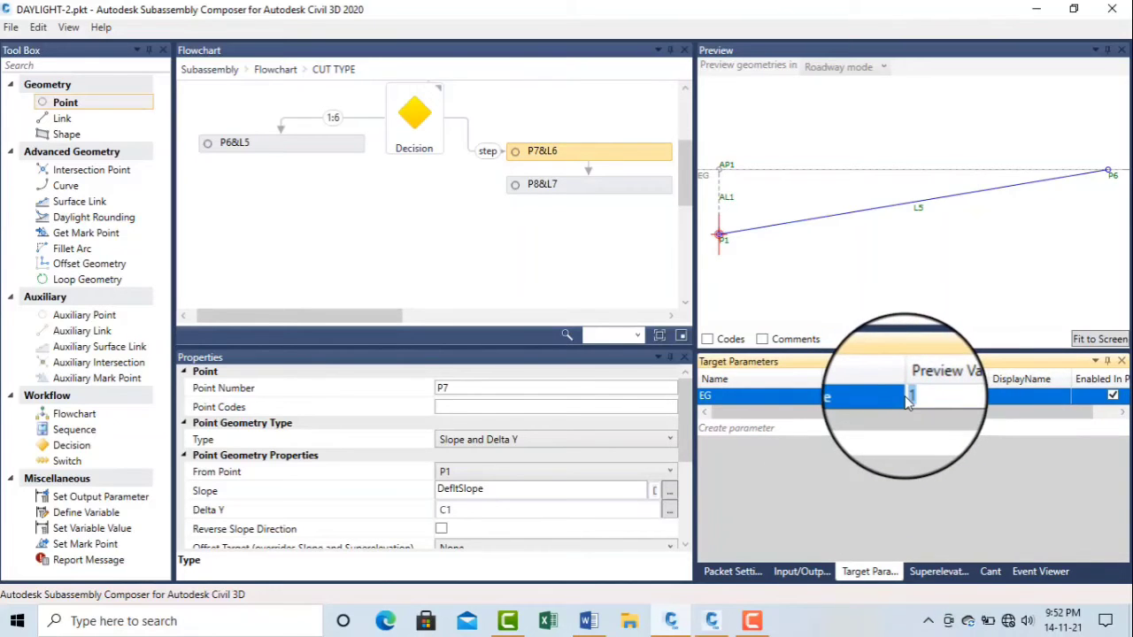
text(2)
click(956, 293)
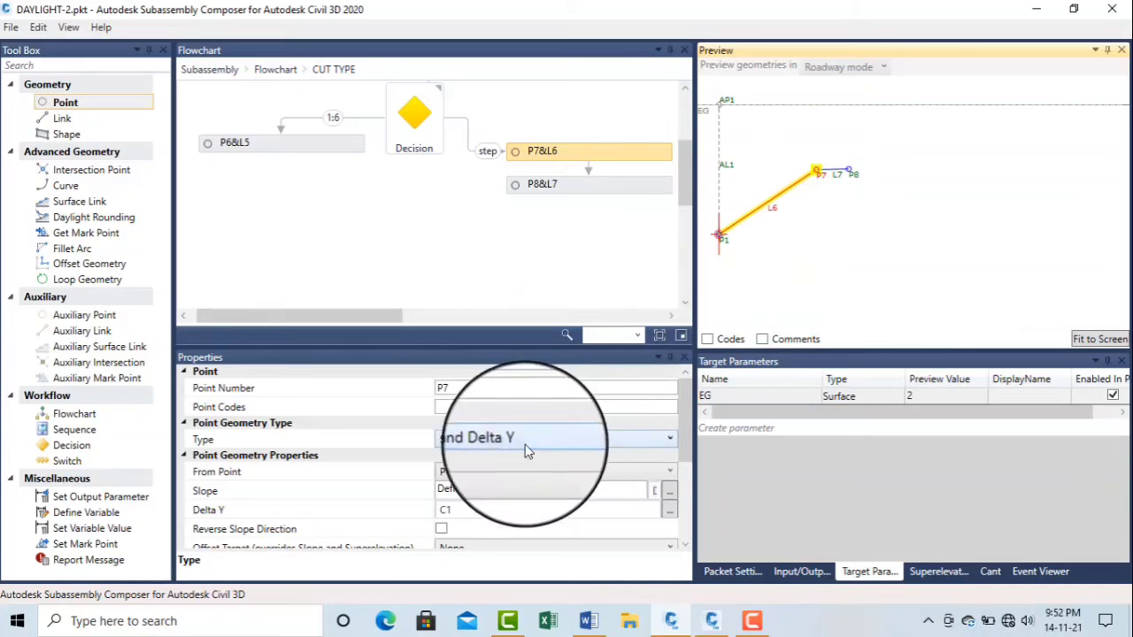
- Recheck P7&L6's slope and Delta Y against the input parameters and lower the EG surface line in the preview to just above P7
scroll(687, 445, down, 1)
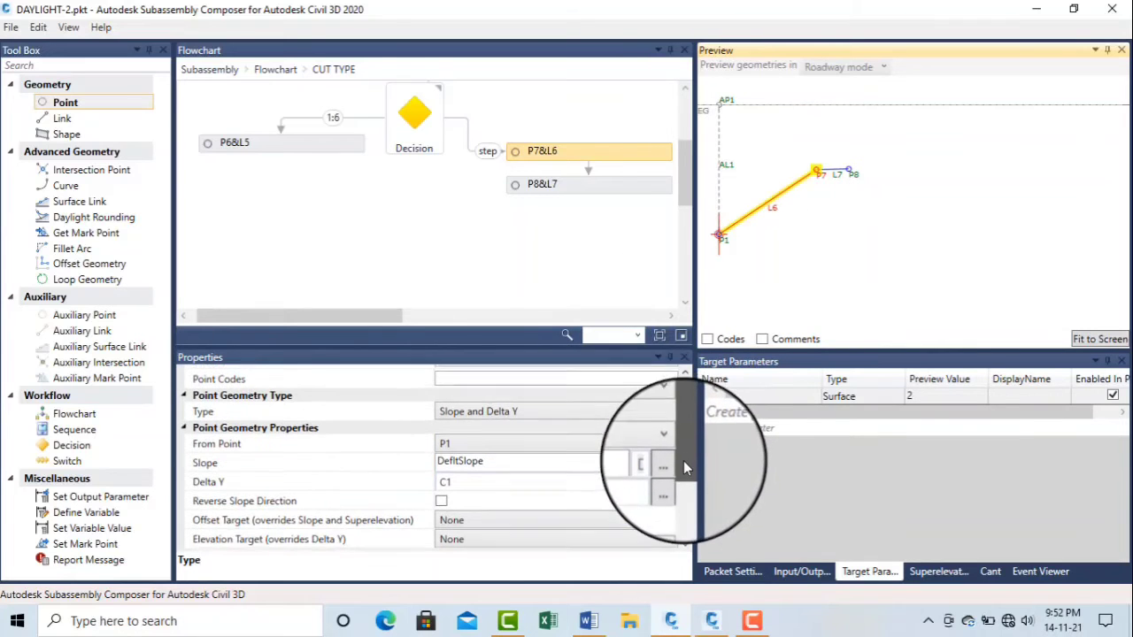
click(547, 153)
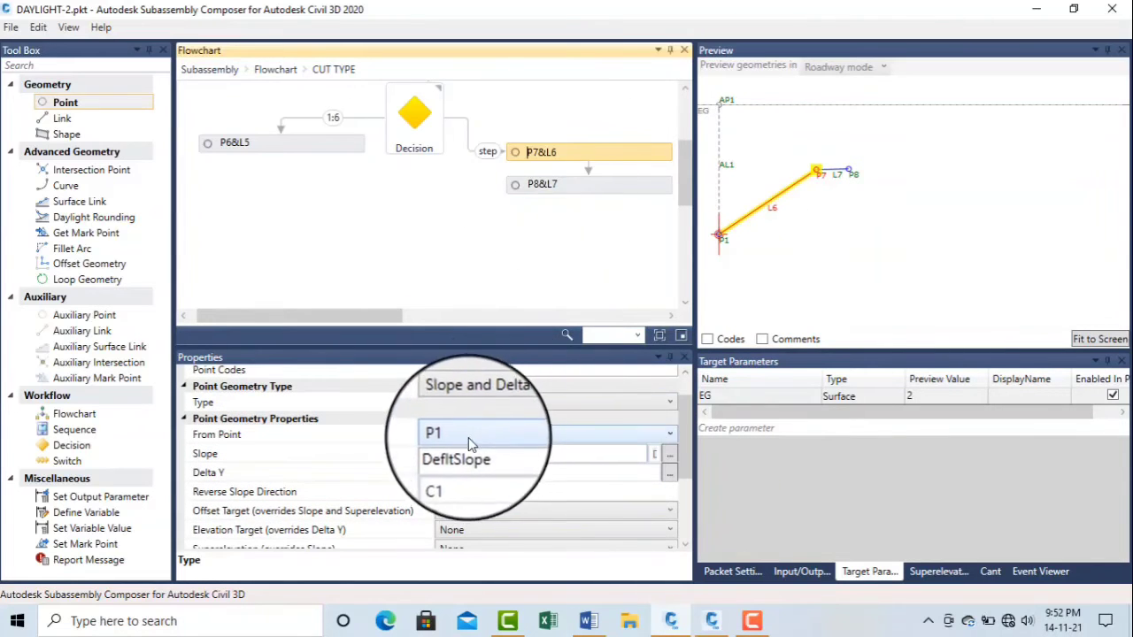
click(788, 571)
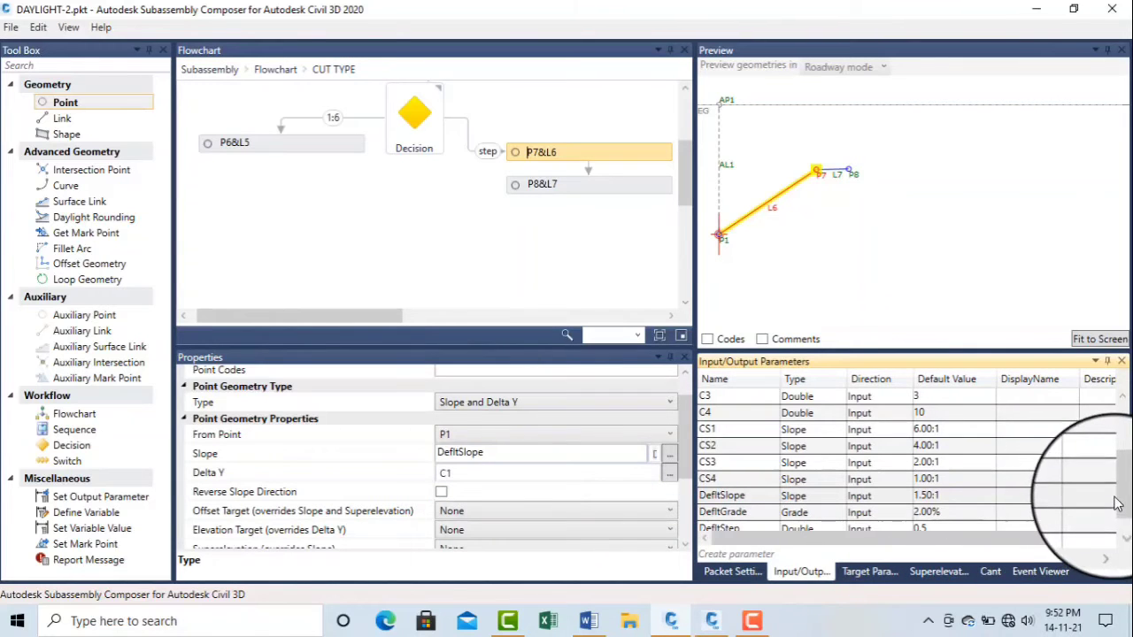
drag(1122, 501, 1123, 520)
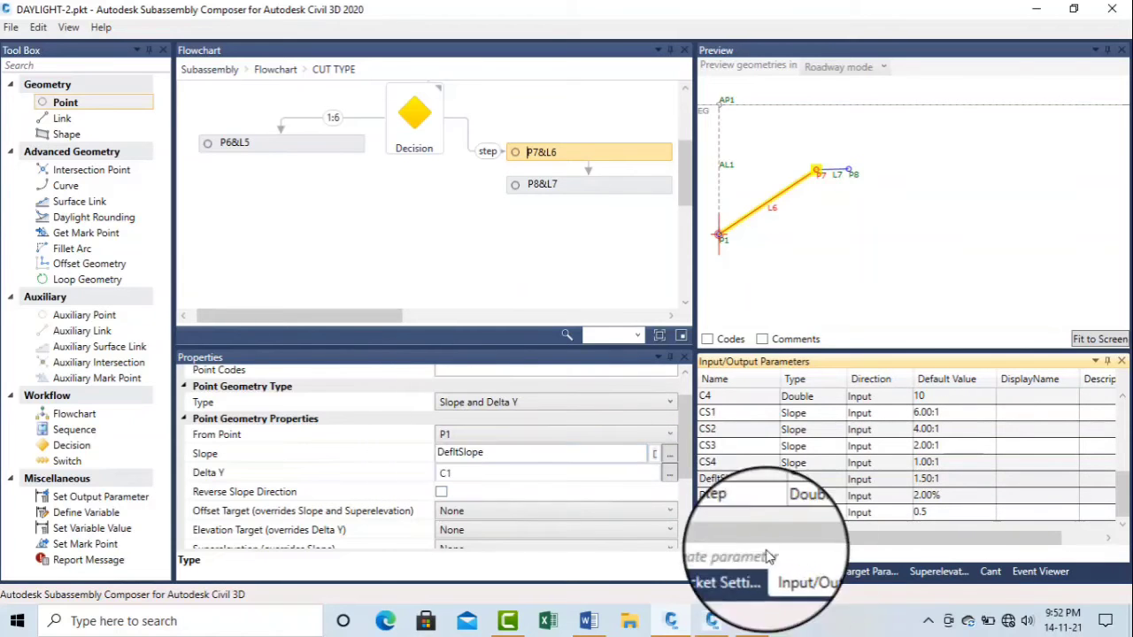
click(703, 120)
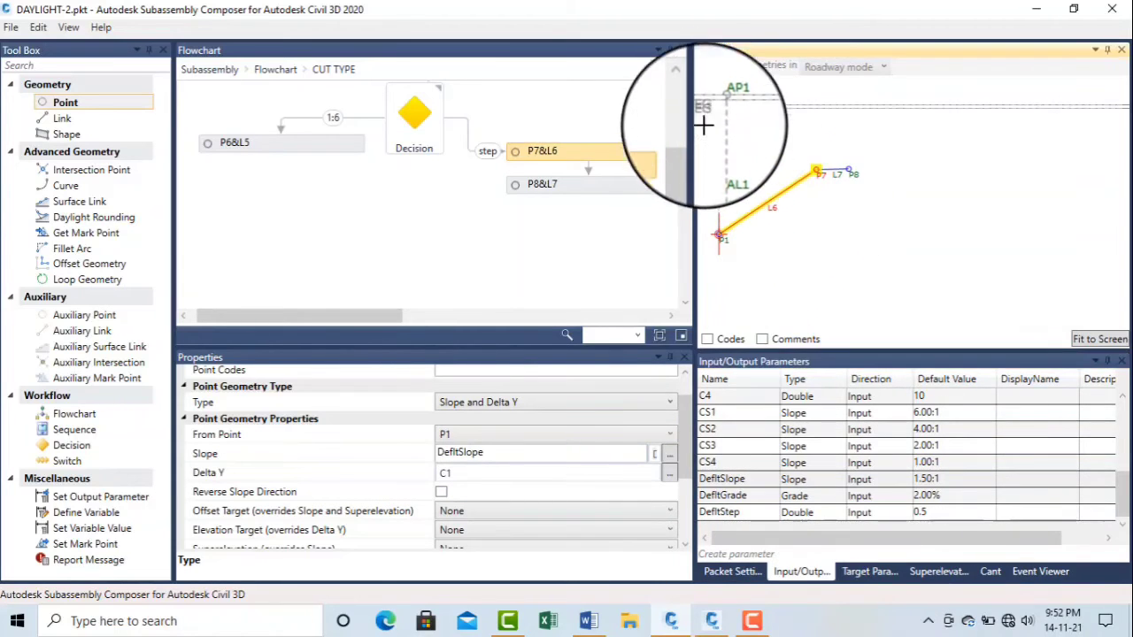
mouse_move(704, 162)
mouse_down()
mouse_move(705, 188)
mouse_move(708, 151)
mouse_up()
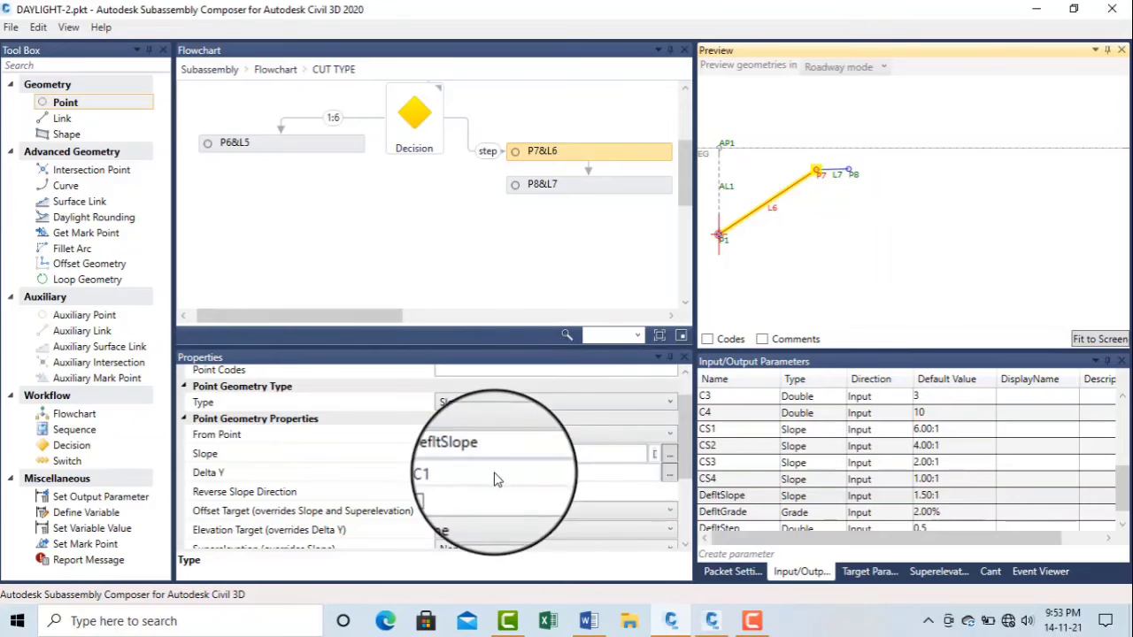
- Check the default values of DefltSlope and C1 that define P7&L6 in the input/output parameters
drag(1122, 499, 1122, 514)
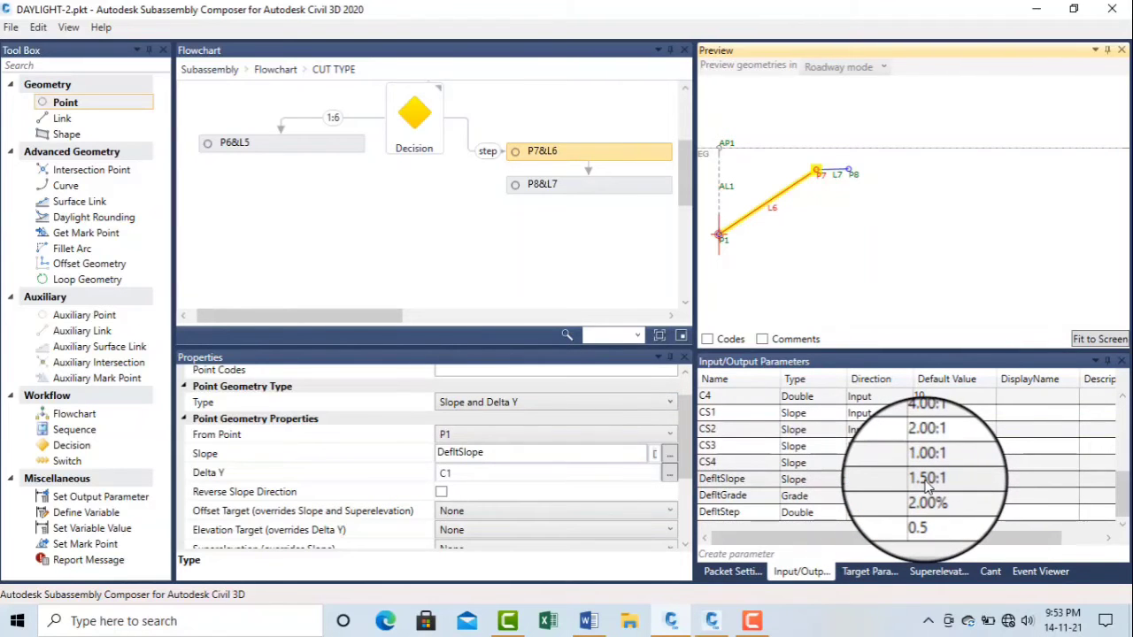
click(717, 479)
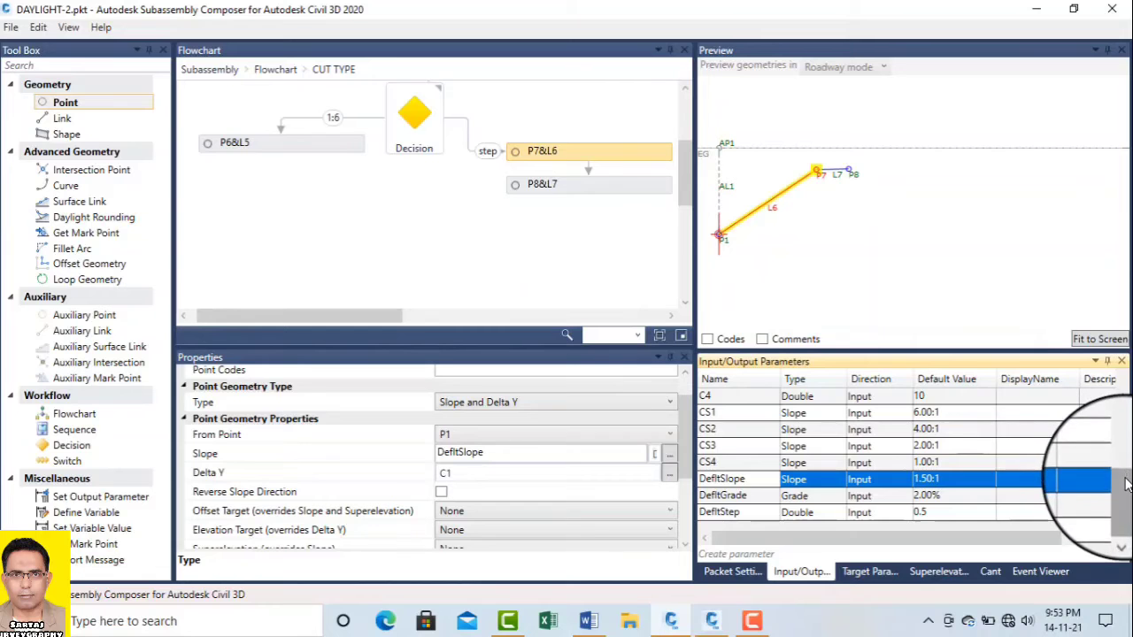
scroll(1112, 469, up, 3)
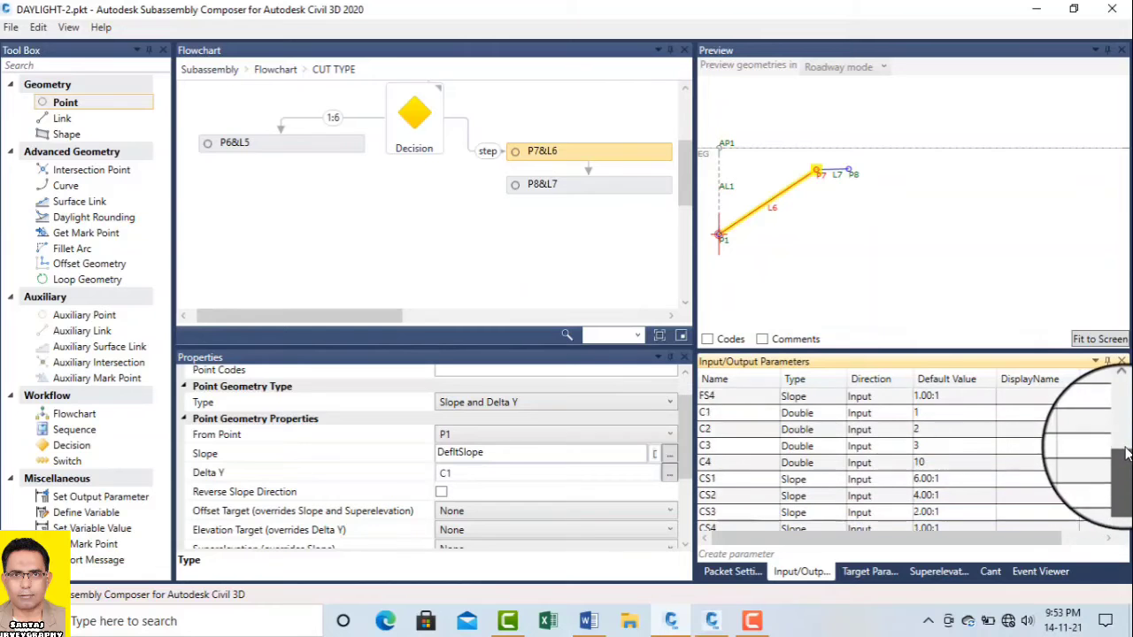
click(708, 446)
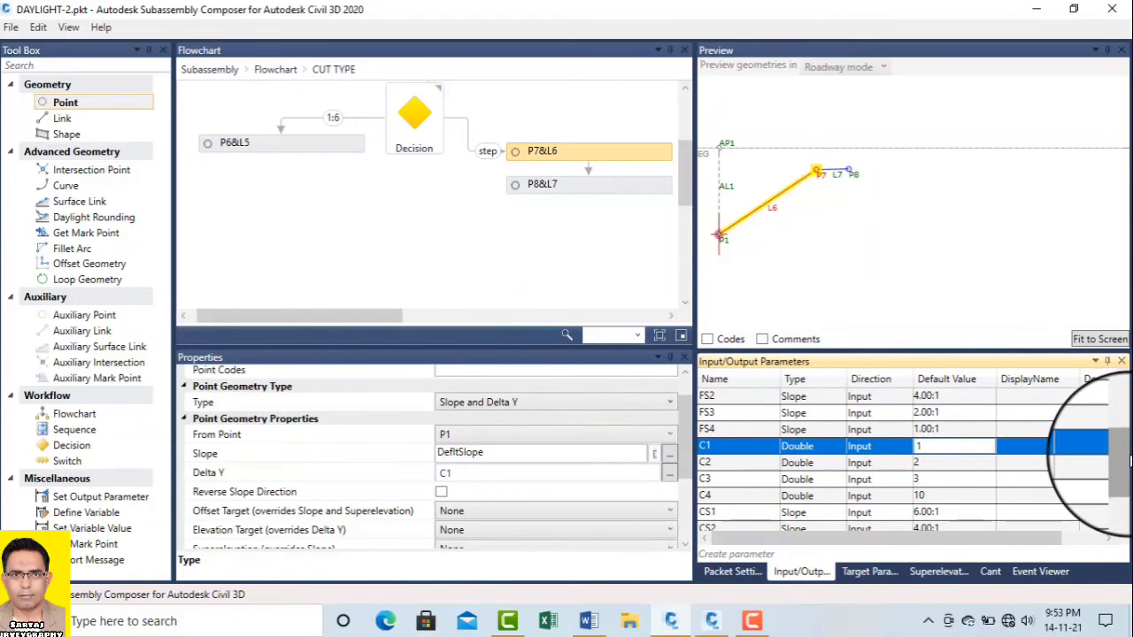
drag(1123, 460, 1113, 506)
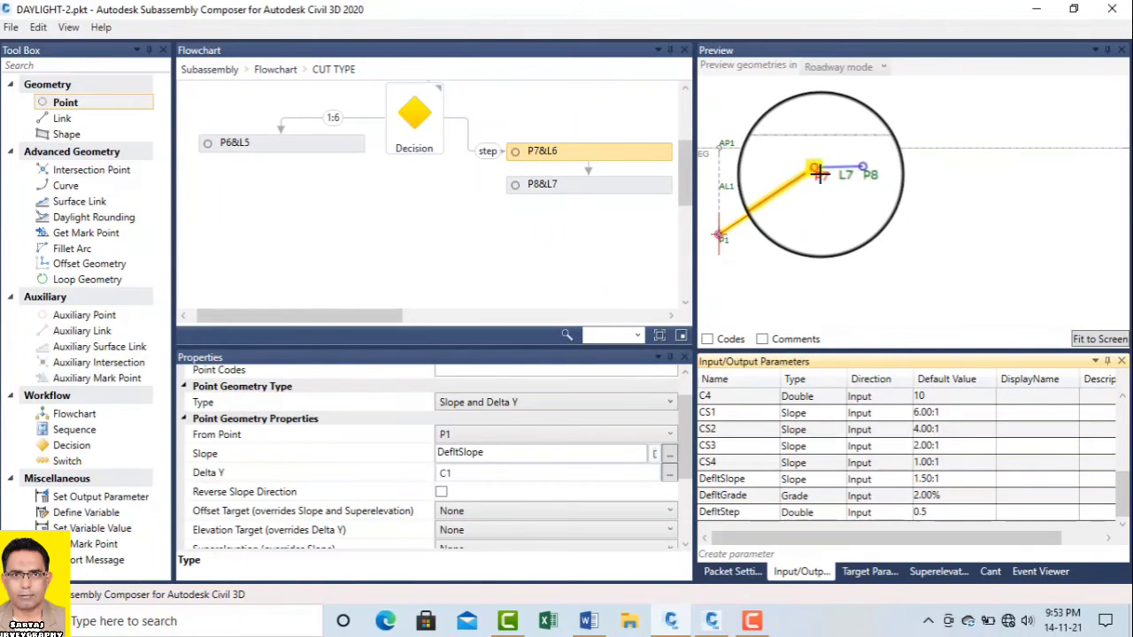
click(94, 102)
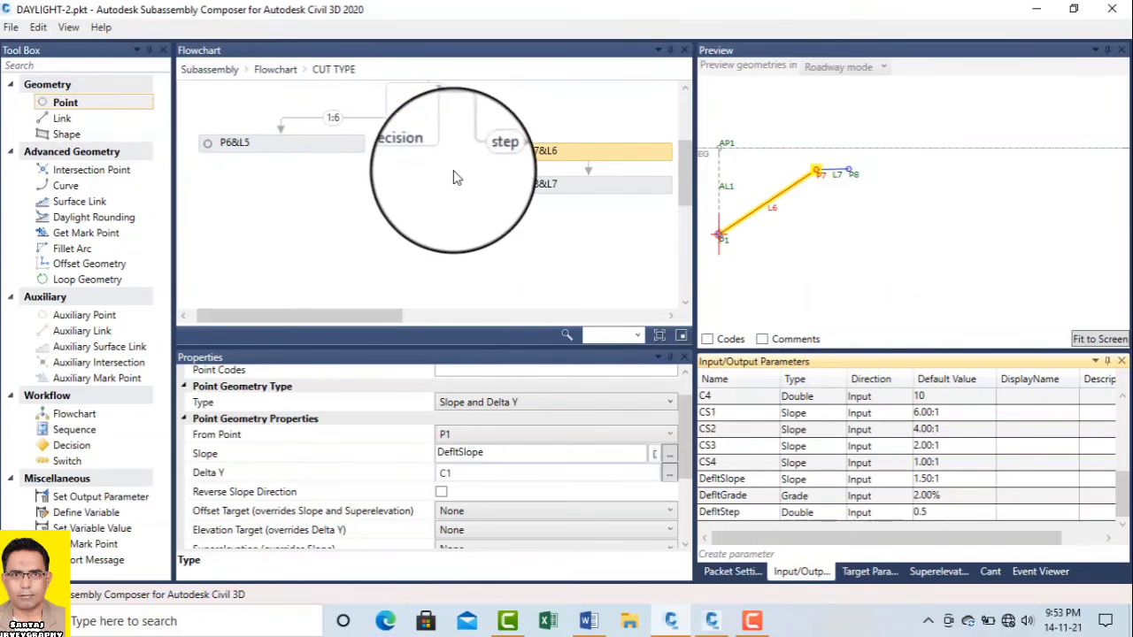
- Examine the slope and Delta X of P8&L7 and the default value of the DefltGrade parameter
click(545, 188)
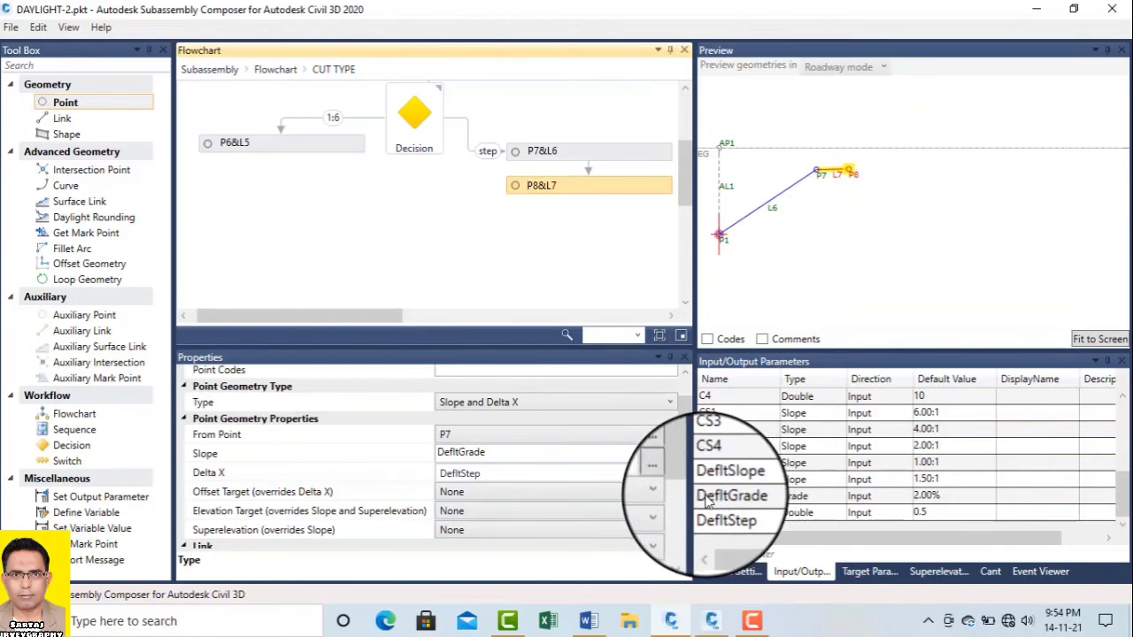
click(743, 501)
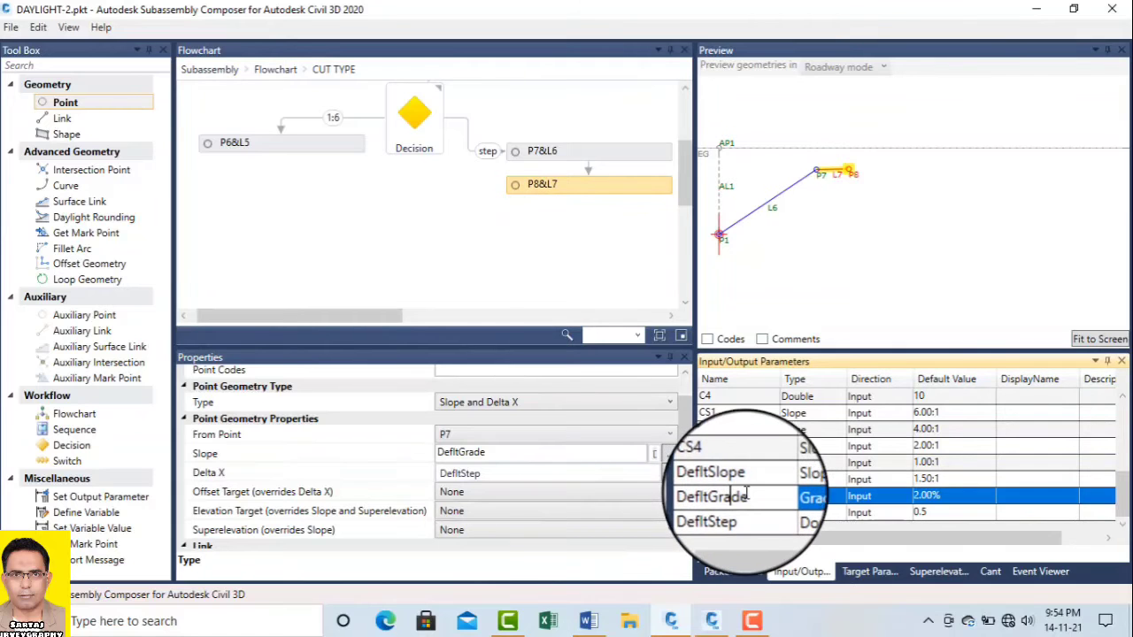
right_click(719, 500)
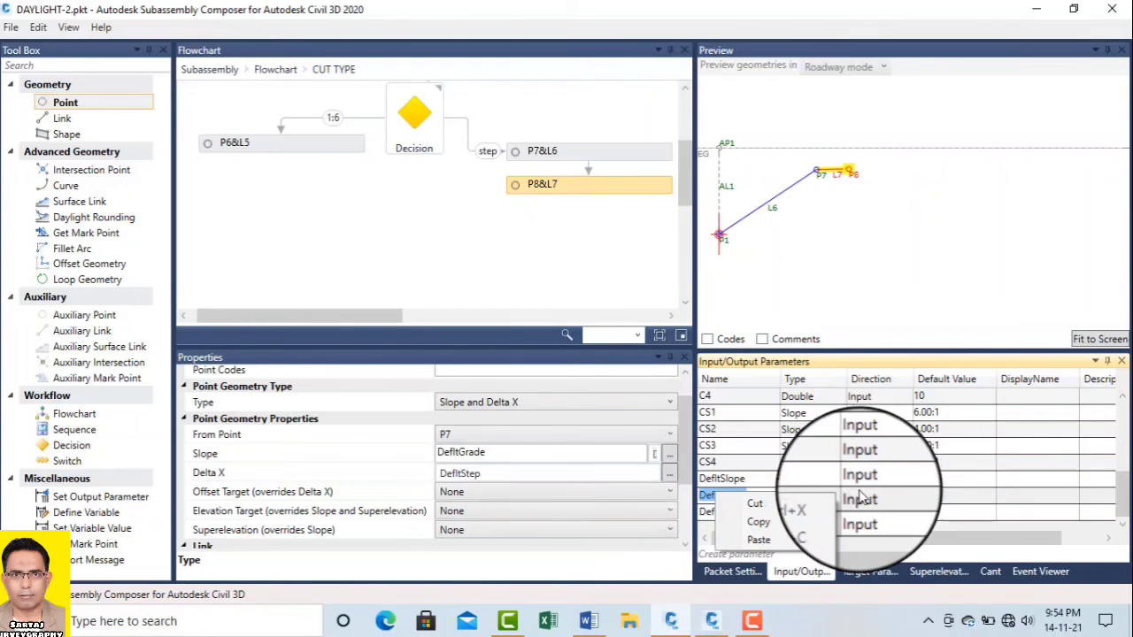
click(933, 492)
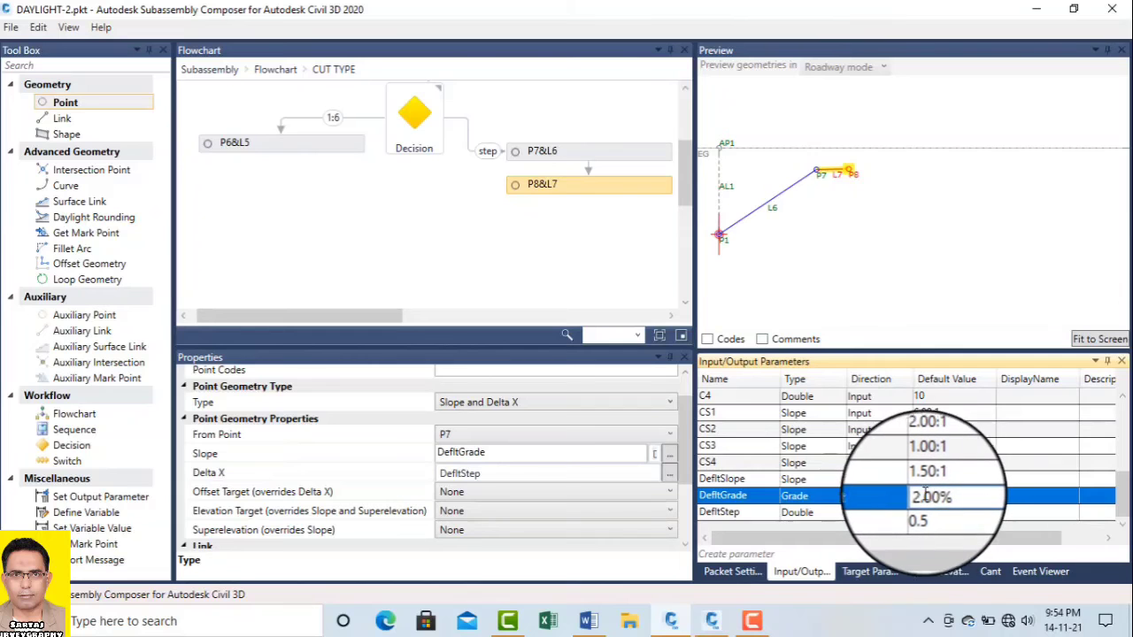
- Try a negative DefltStep as the Delta X of P8&L7 and restore it to DefltStep
click(442, 478)
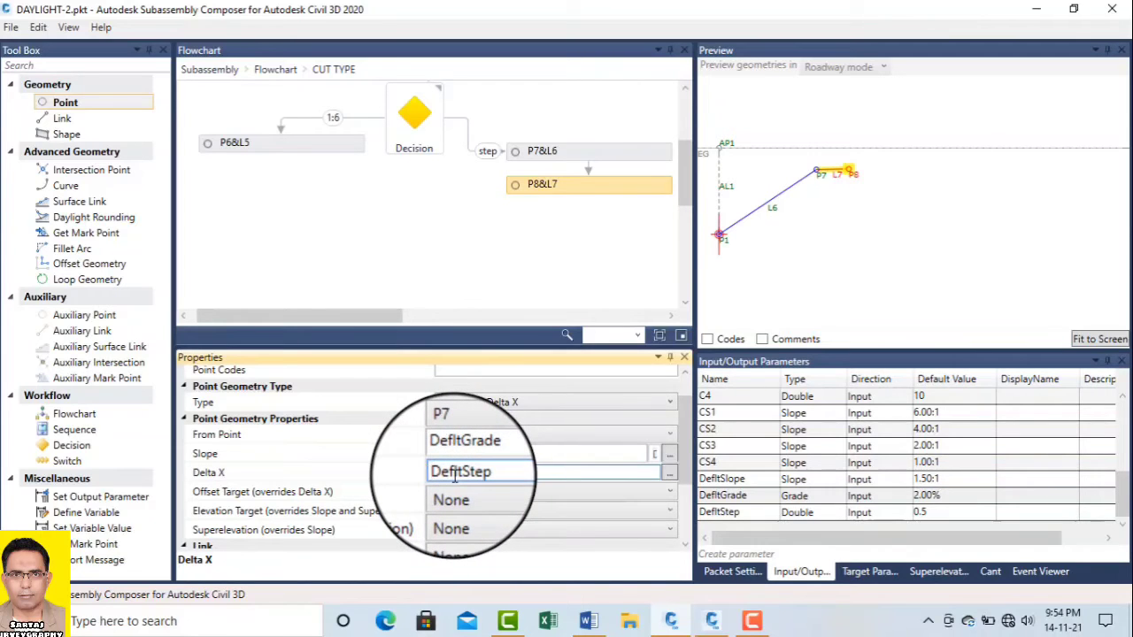
click(470, 278)
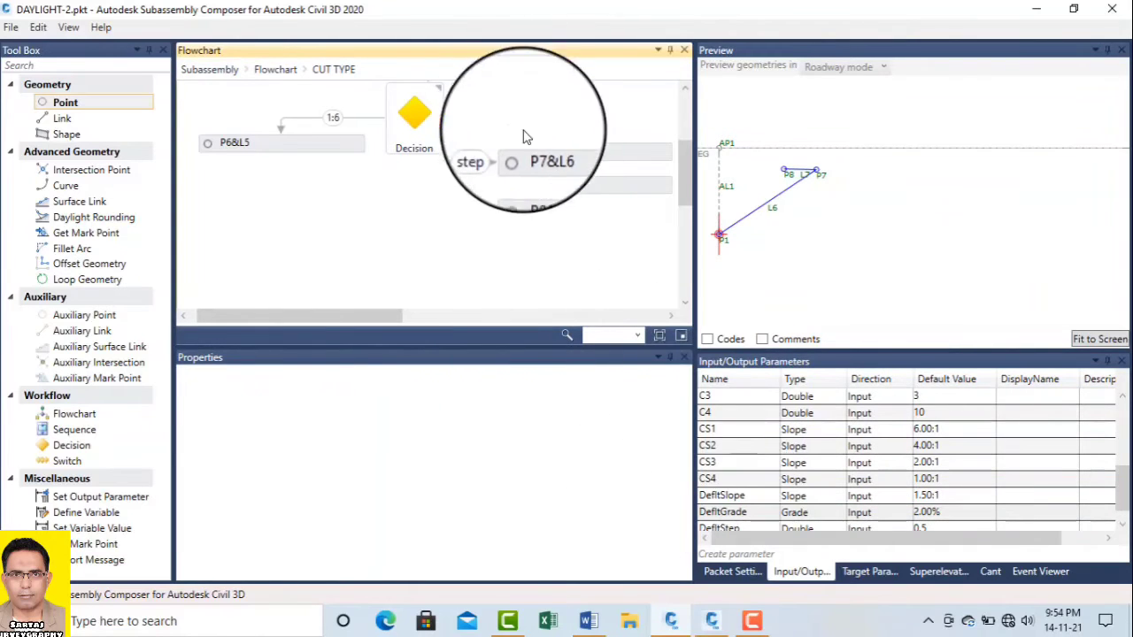
click(535, 184)
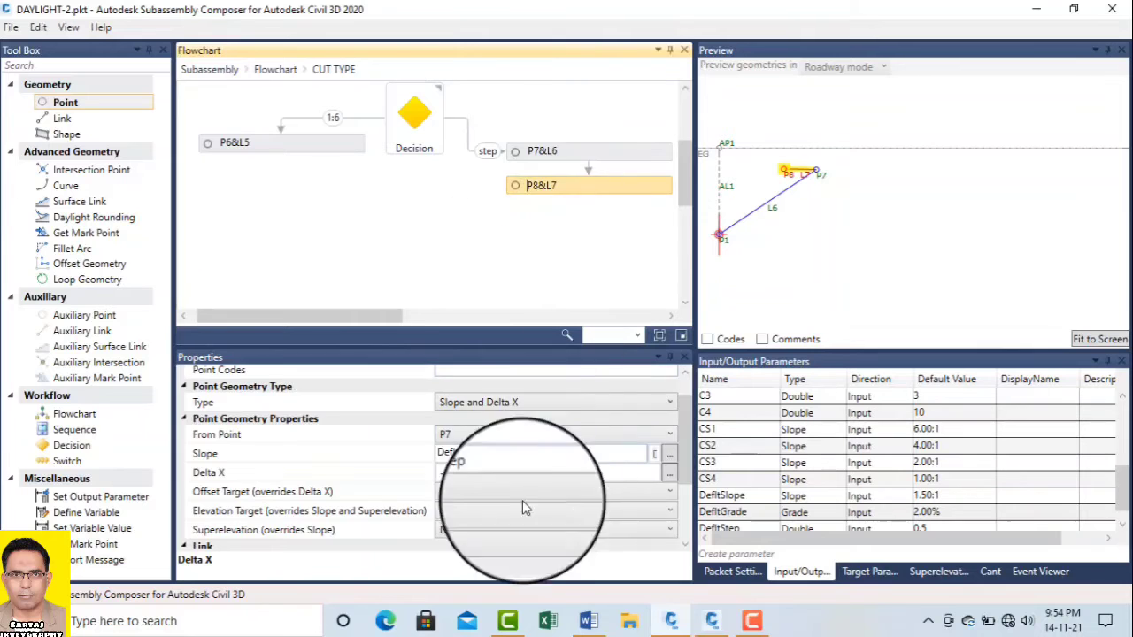
click(463, 474)
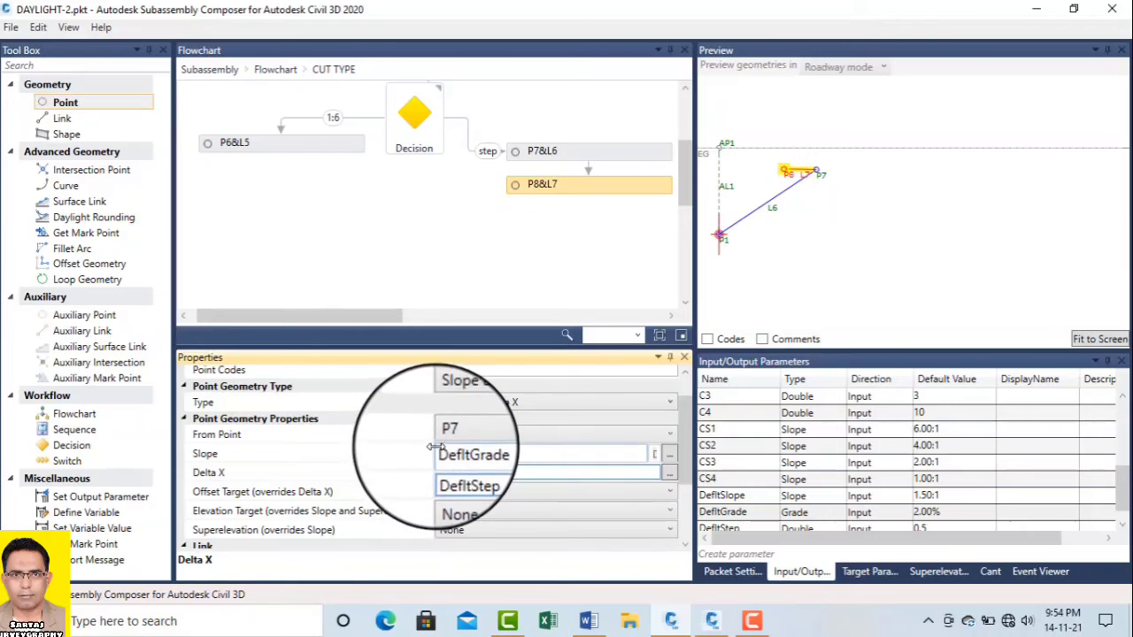
click(440, 453)
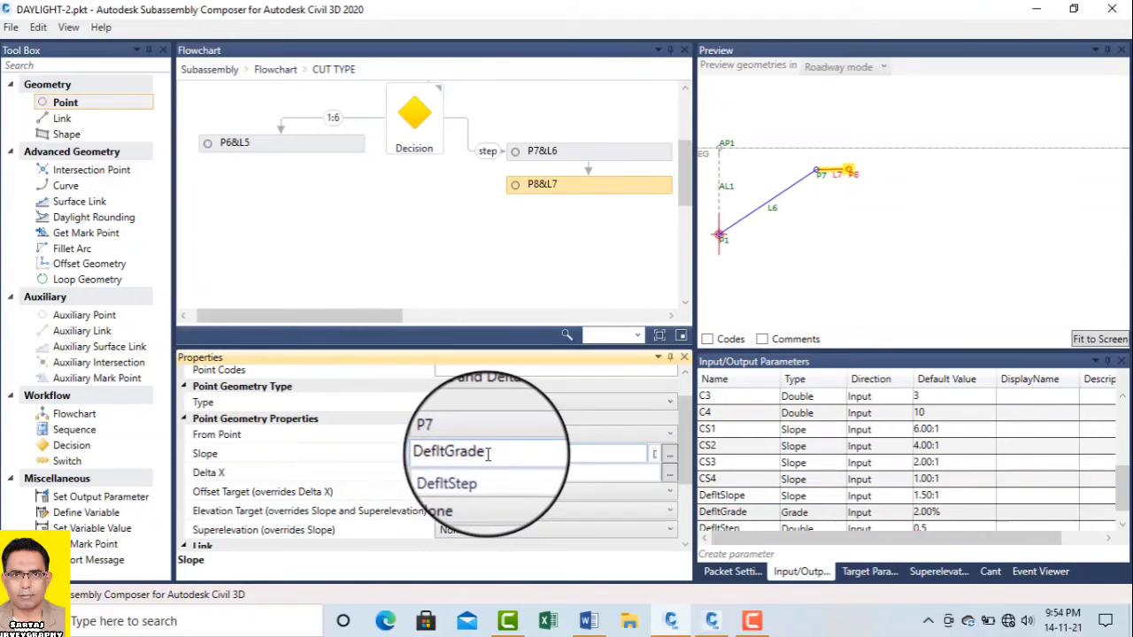
click(600, 291)
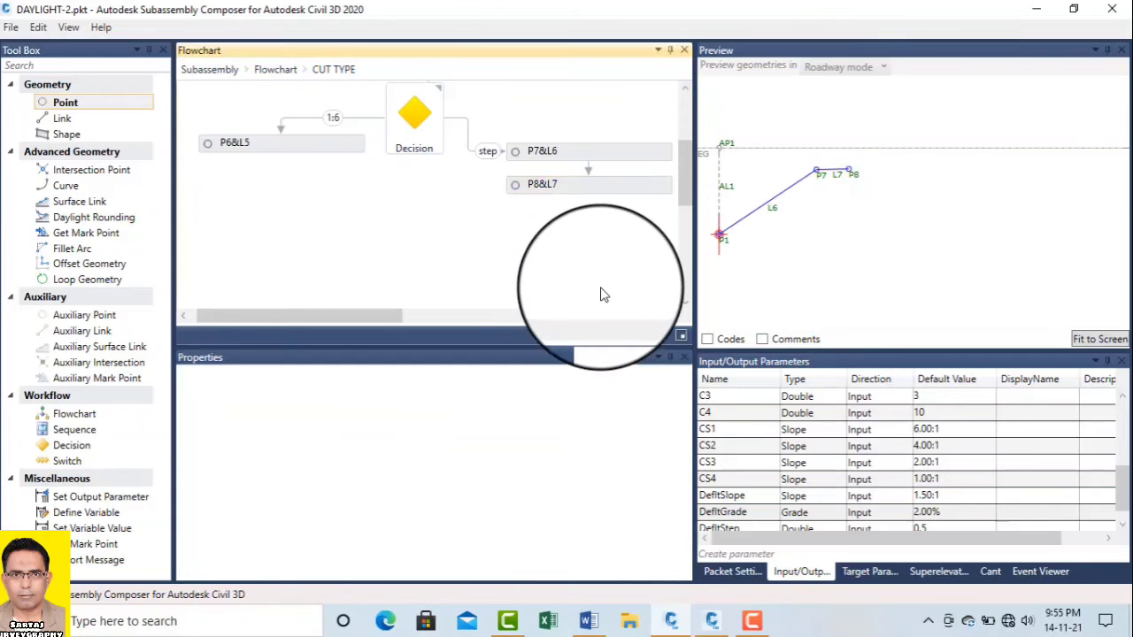
- Set the default value of the DefltStep input parameter, used as P8&L7's Delta X, to 1
click(542, 184)
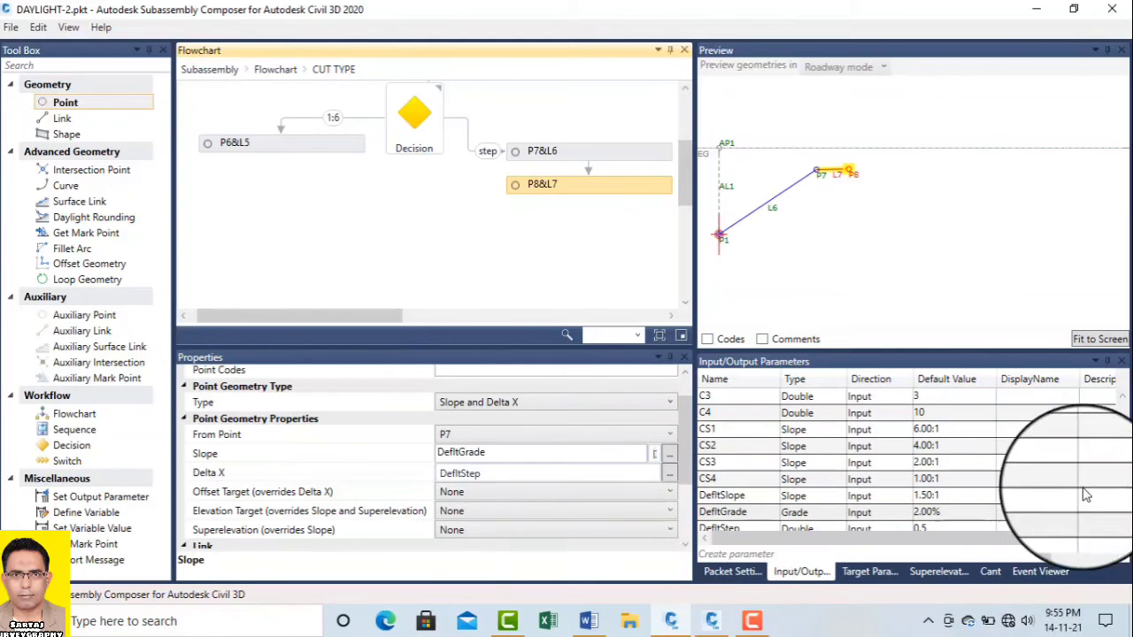
drag(1122, 504, 1122, 520)
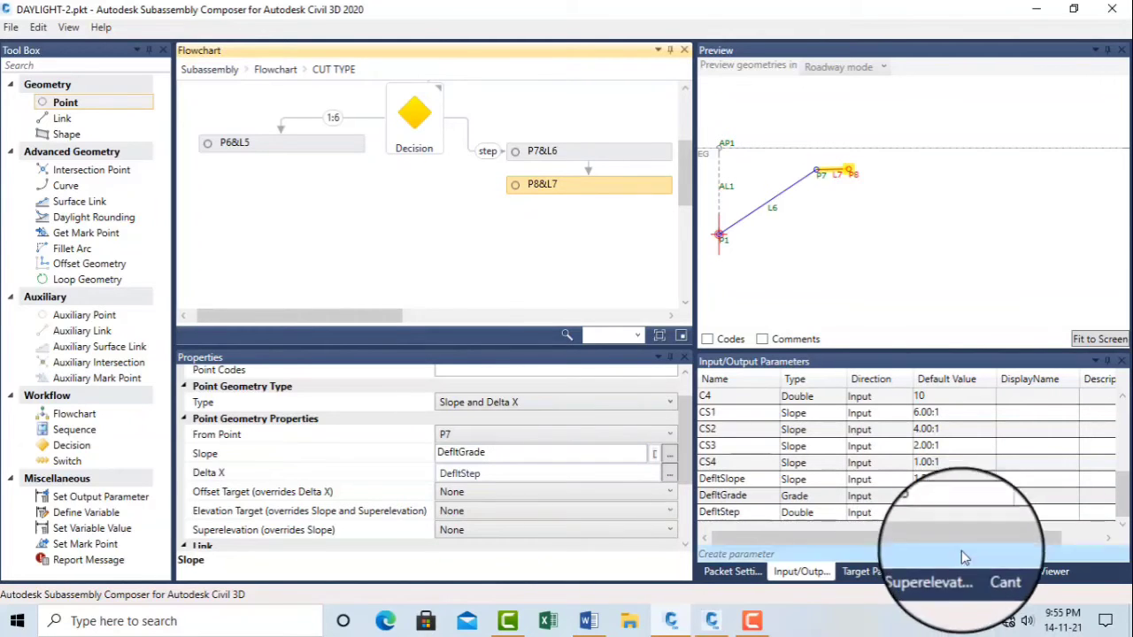
click(937, 512)
drag(937, 511, 886, 513)
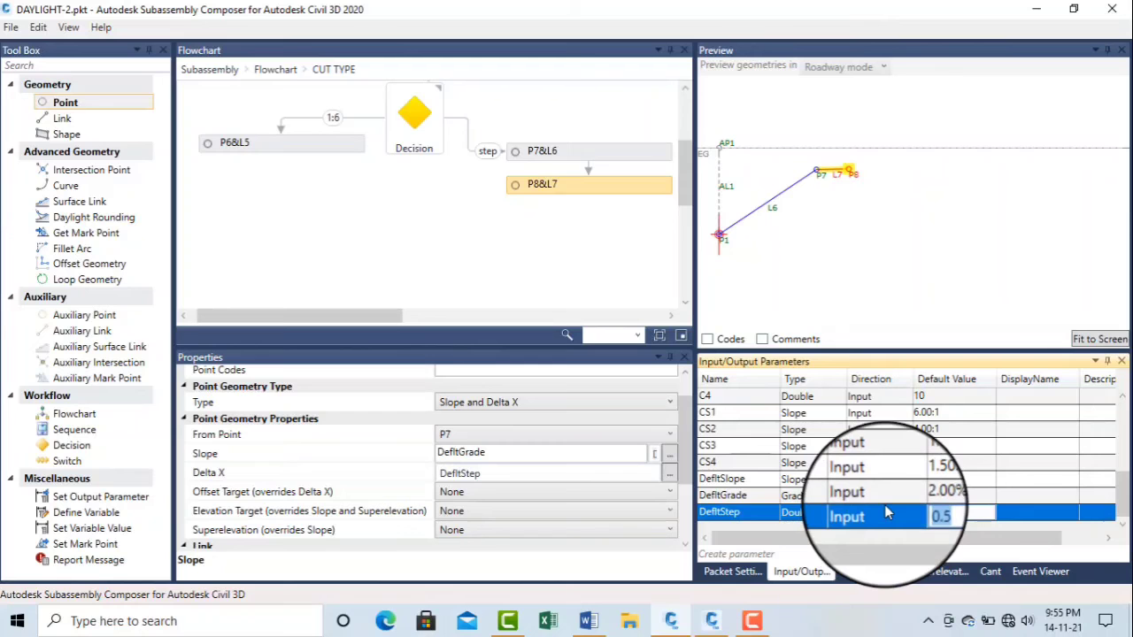
key(BackSpace)
text(1)
click(1006, 233)
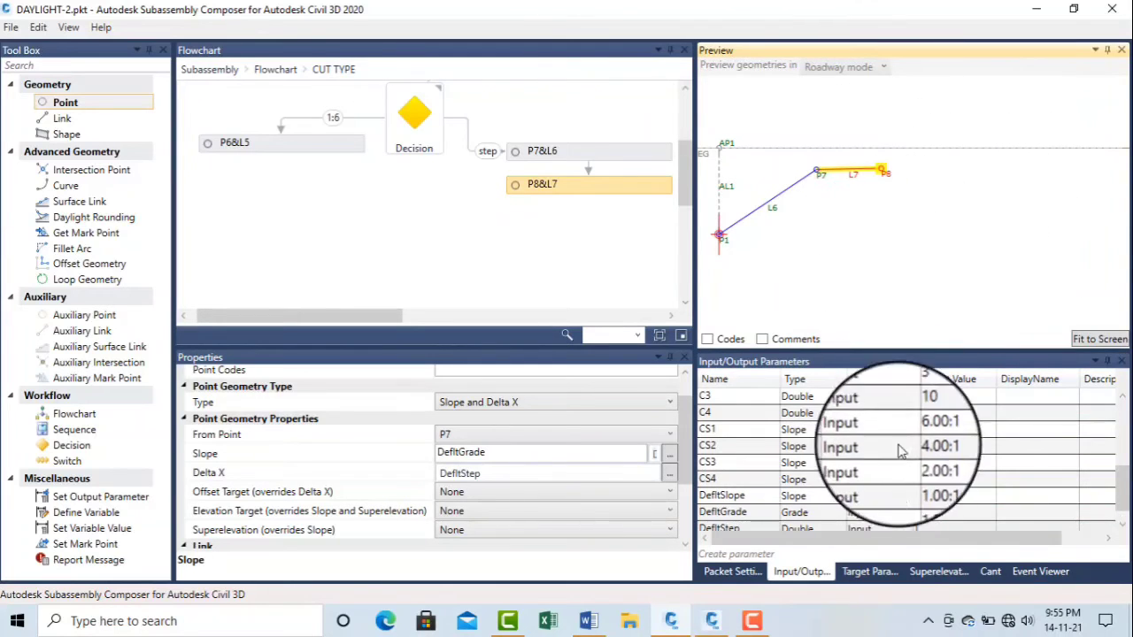
drag(1122, 494, 1120, 503)
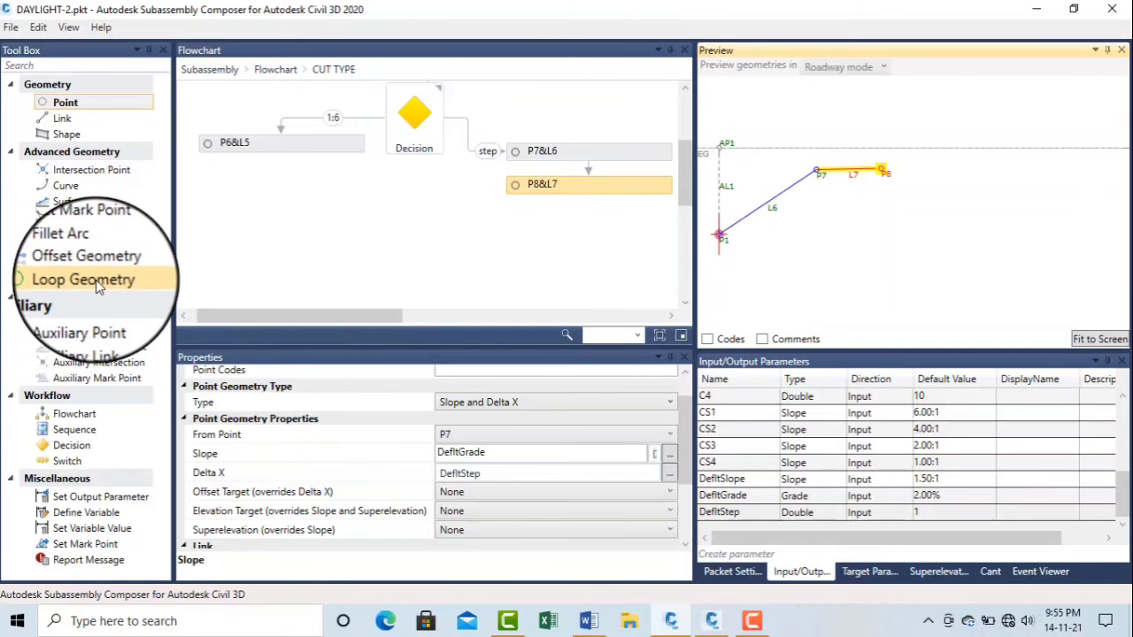
- Add a Loop Geometry element directly below P8&L7 on the step branch of the CUT TYPE flowchart
click(65, 279)
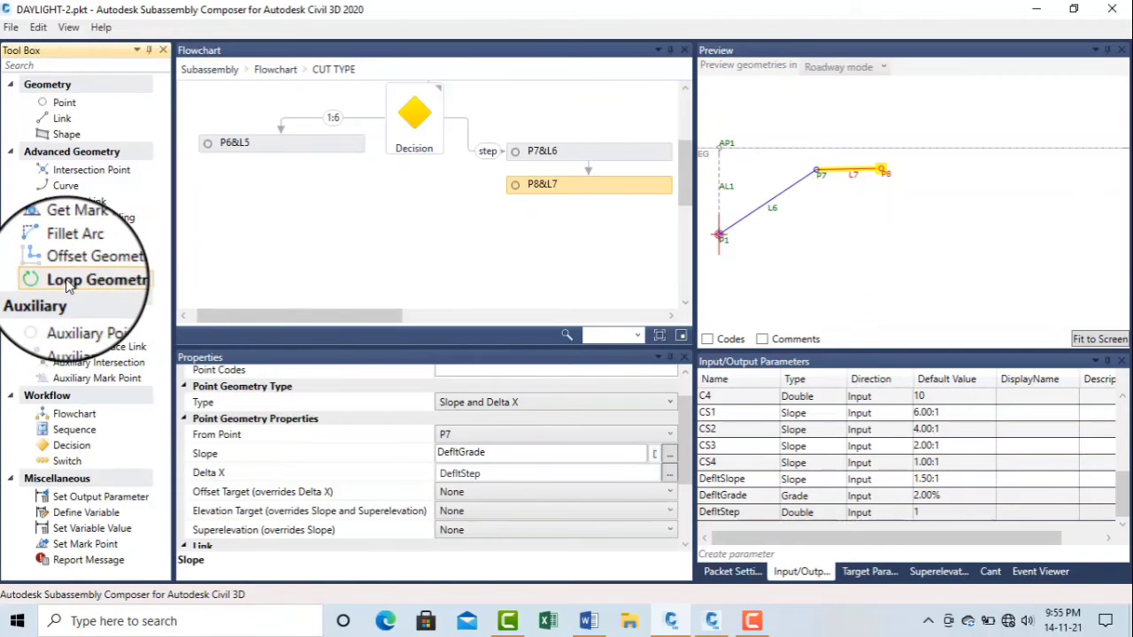
drag(66, 279, 609, 236)
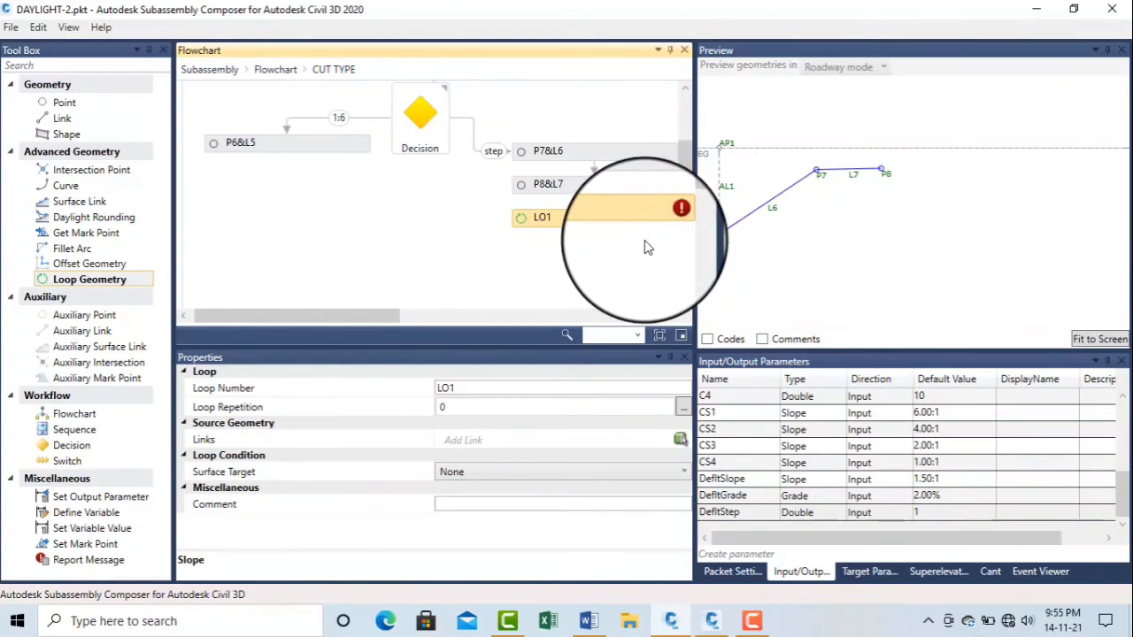
- Switch to Civil 3D to examine the stepped cut slope in the daylight drawing, and return to Subassembly Composer
click(713, 626)
scroll(546, 304, down, 4)
middle_drag(591, 382, 604, 412)
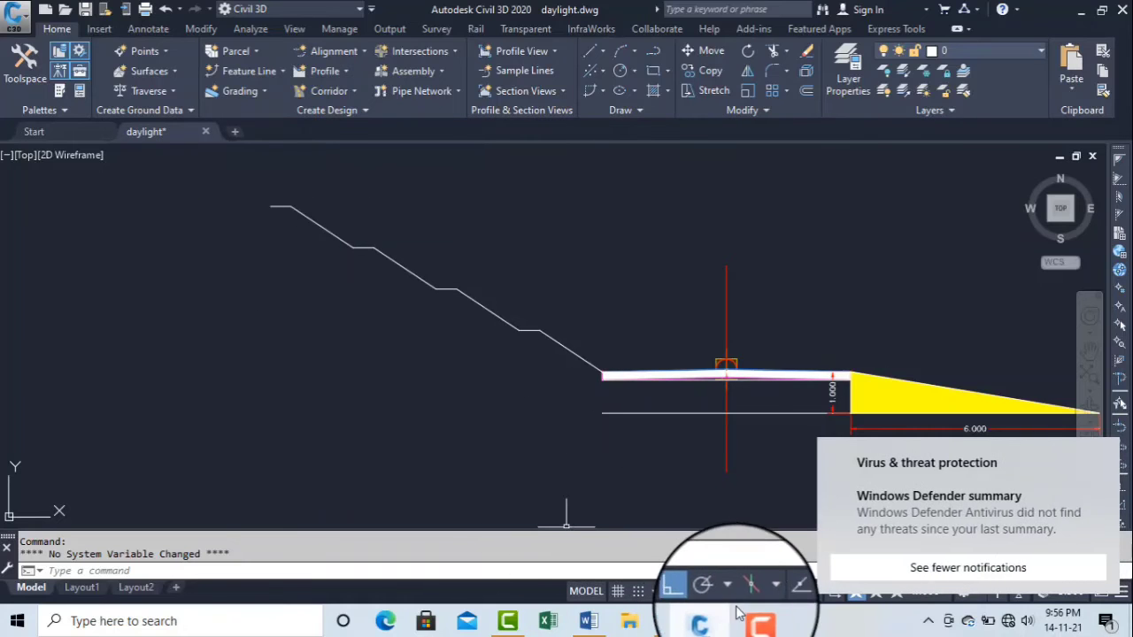
click(666, 624)
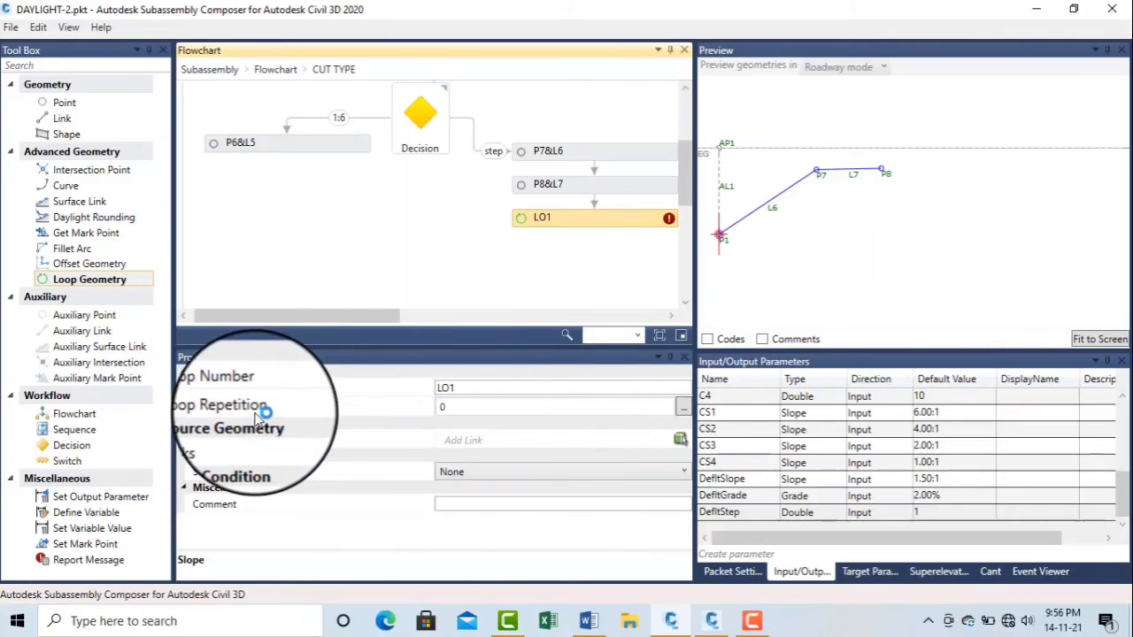
- Set the loop repetition of LO1 to 3
click(460, 408)
drag(454, 410, 403, 407)
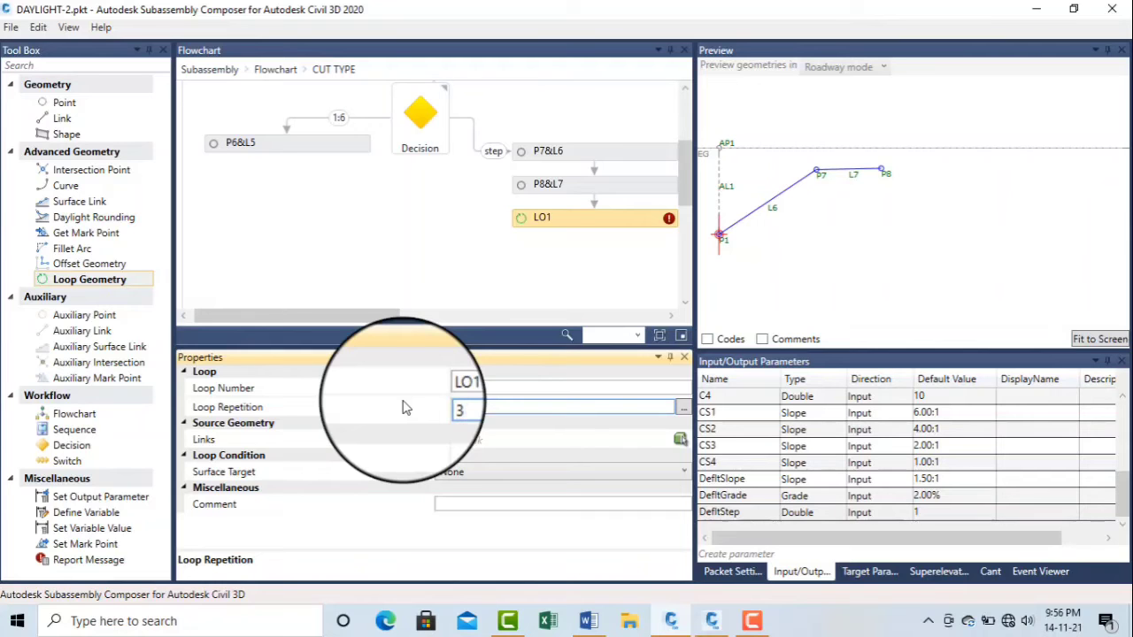
text(3)
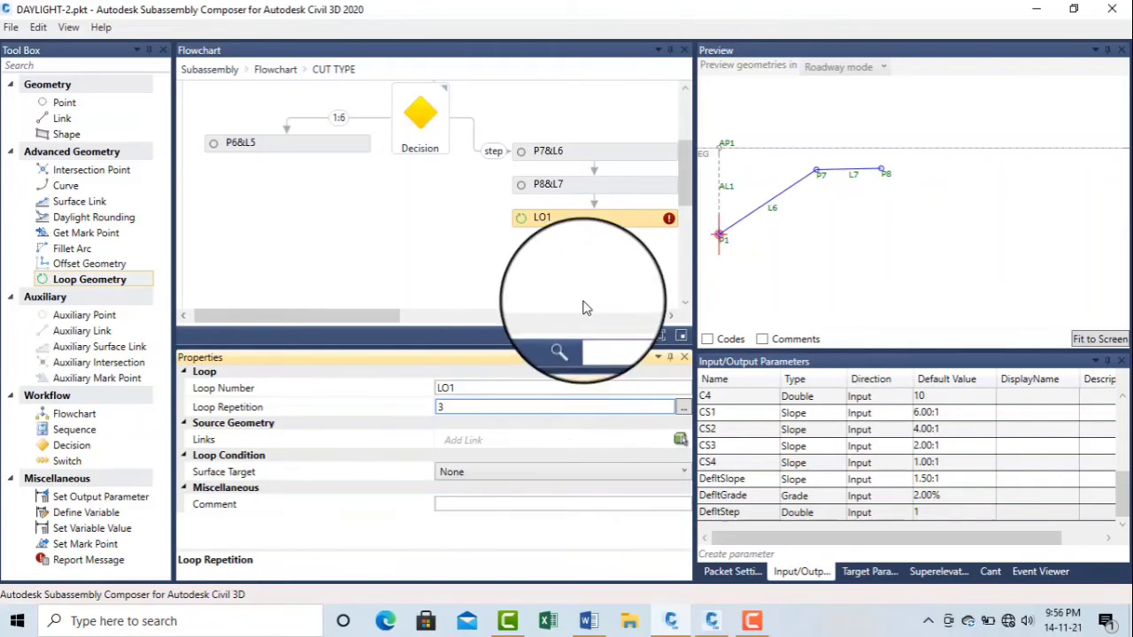
- Assign links L6 and L7 as the source geometry of loop LO1
click(212, 447)
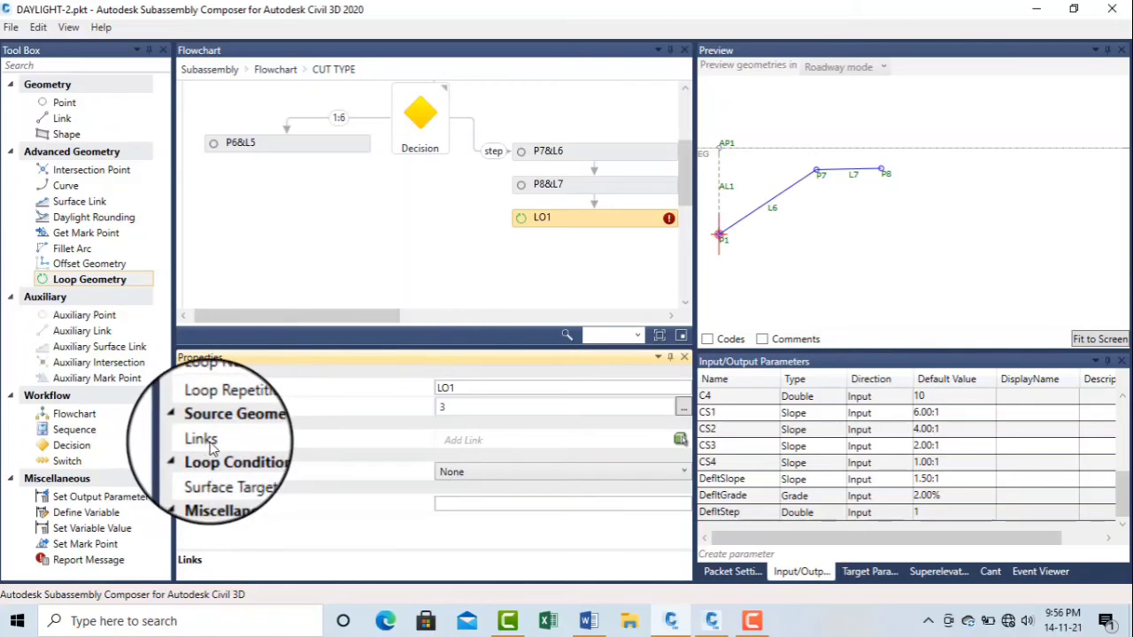
click(463, 442)
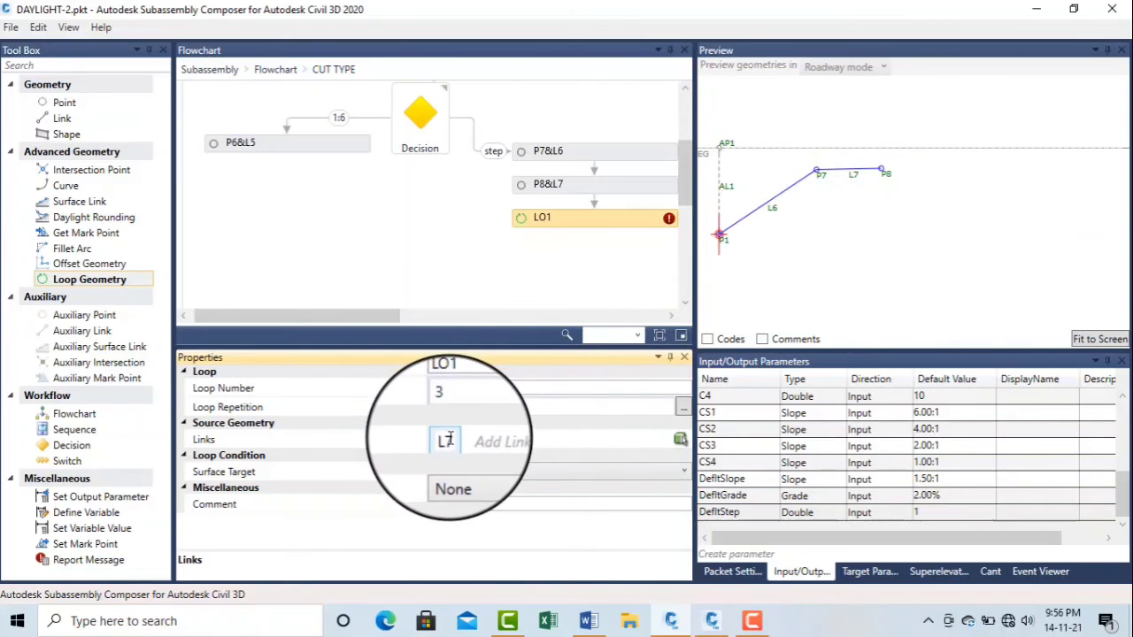
text(6)
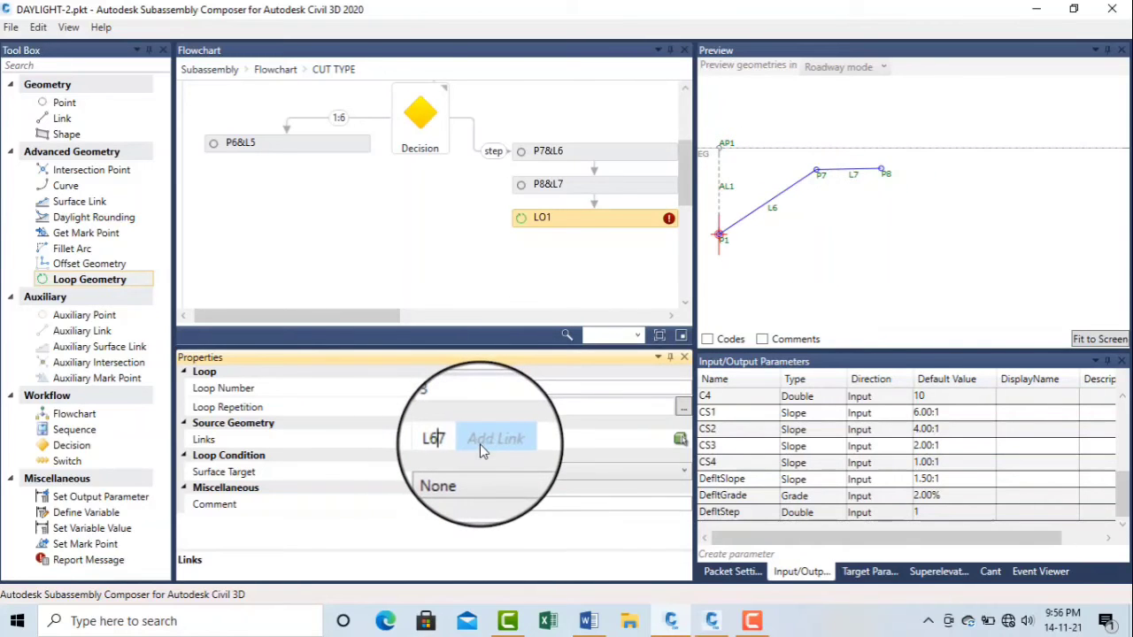
key(Delete)
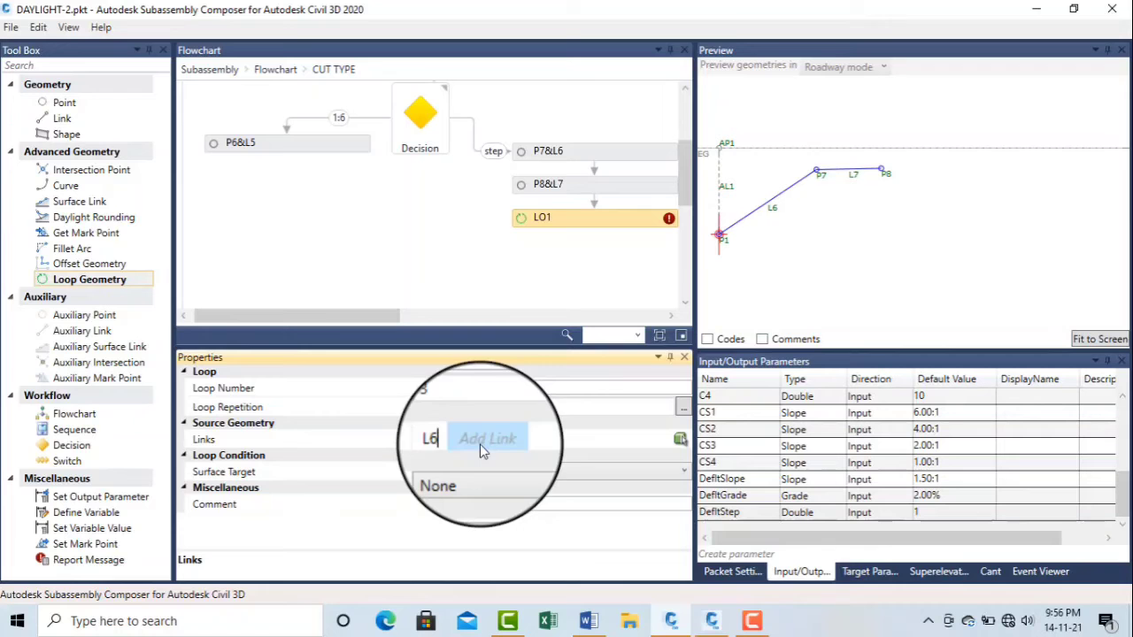
click(680, 440)
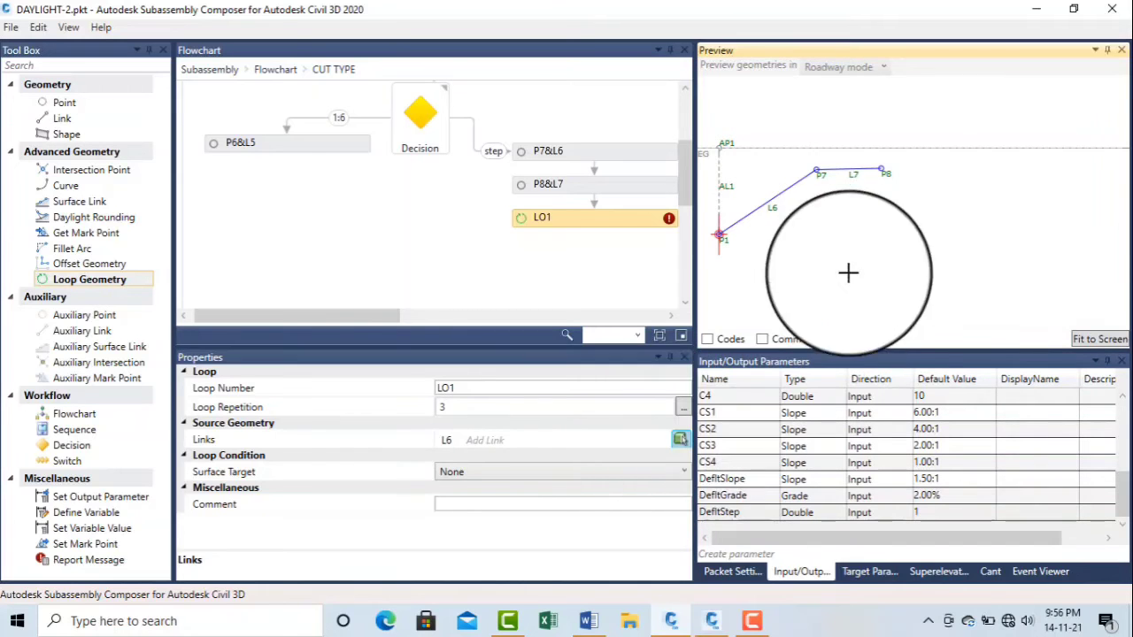
click(850, 170)
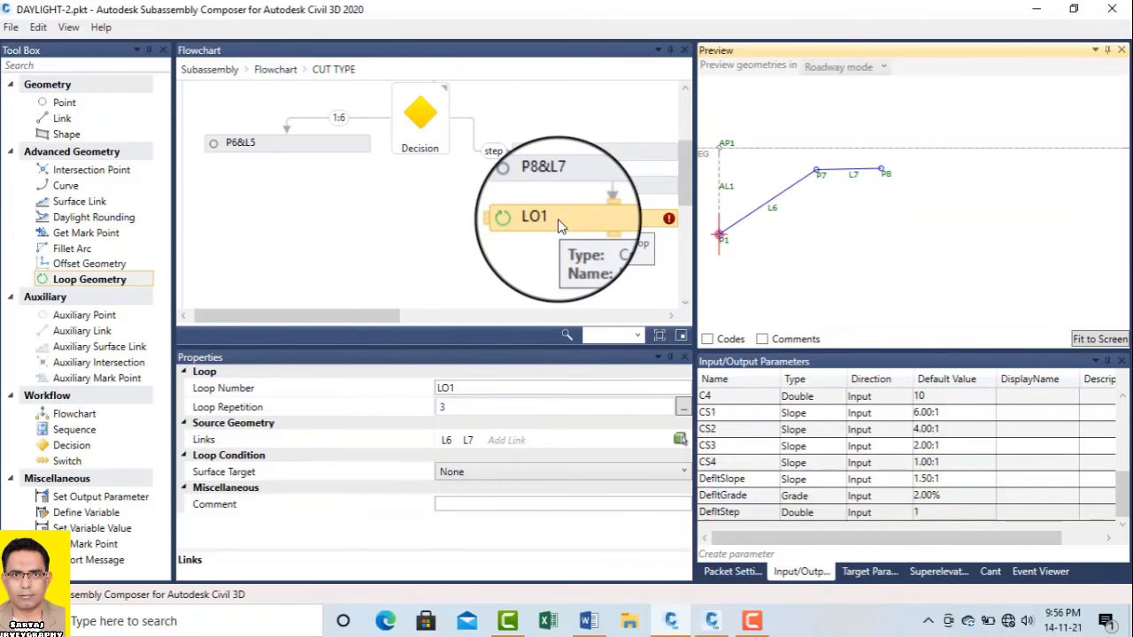
- Set the surface target in the loop condition of LO1 to EG
click(473, 472)
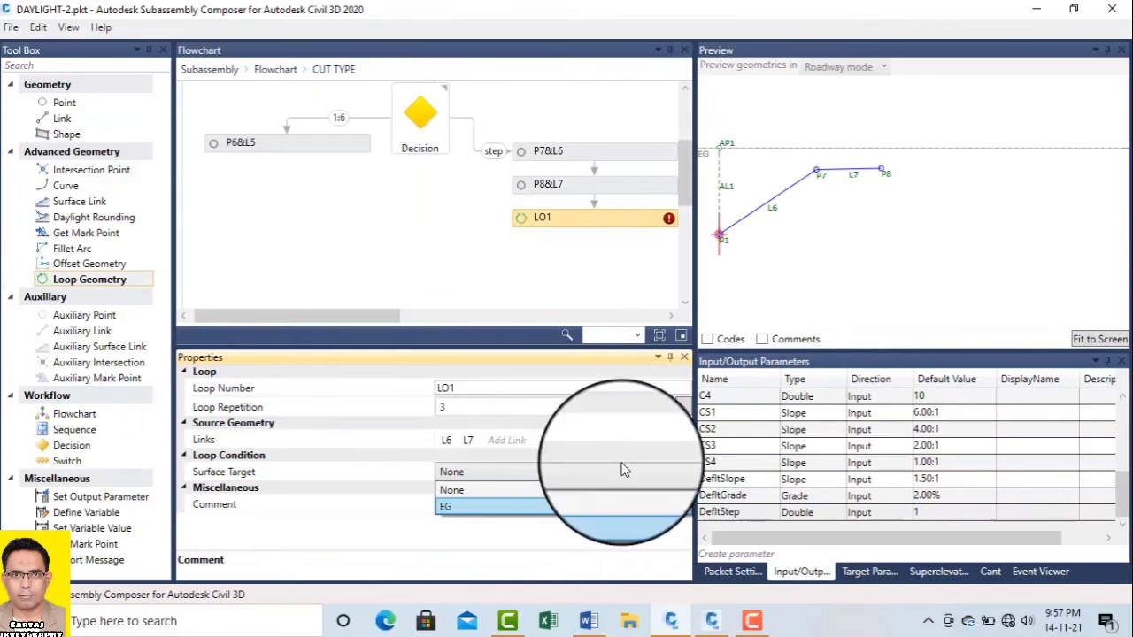
click(498, 298)
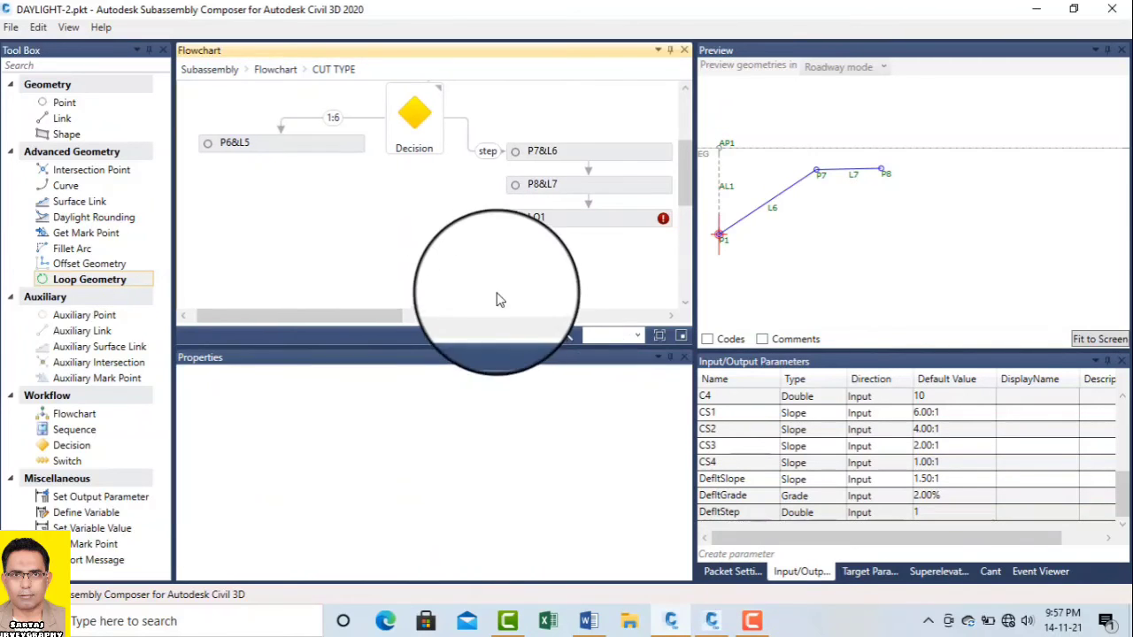
click(585, 219)
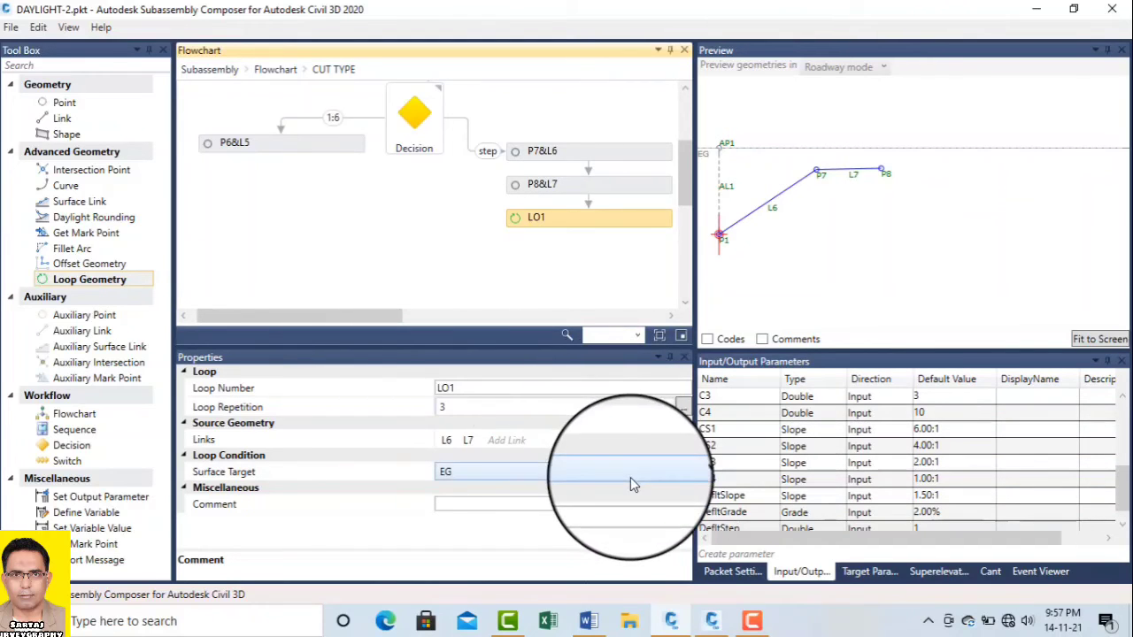
click(751, 621)
click(1055, 553)
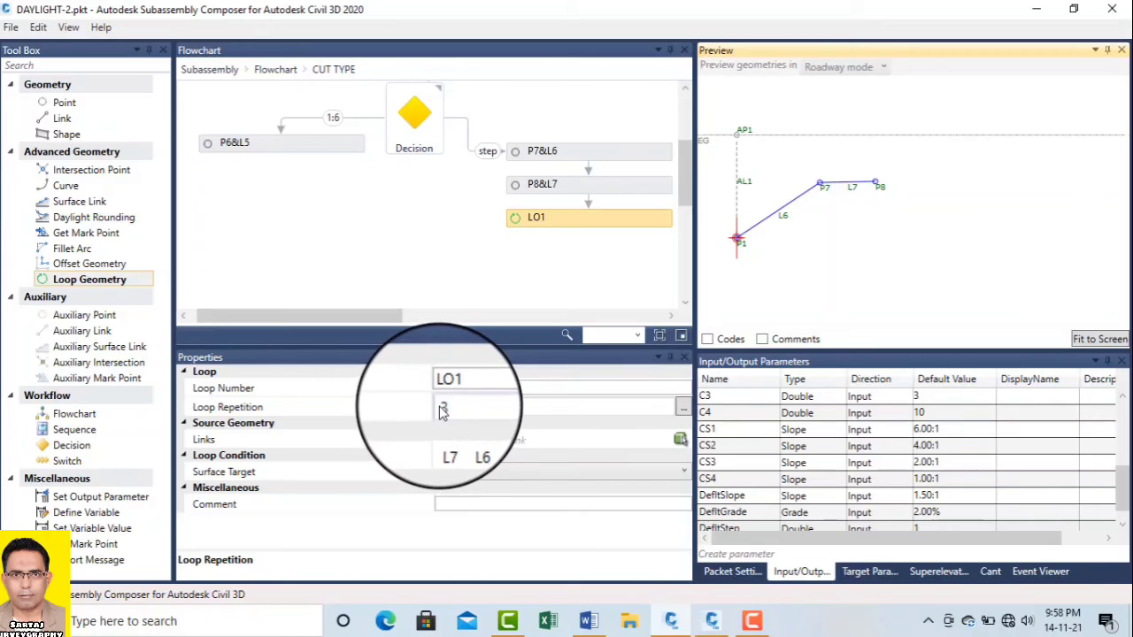
- Examine the full run of steps that loop LO1 repeats from P8 in the preview
scroll(1124, 505, down, 1)
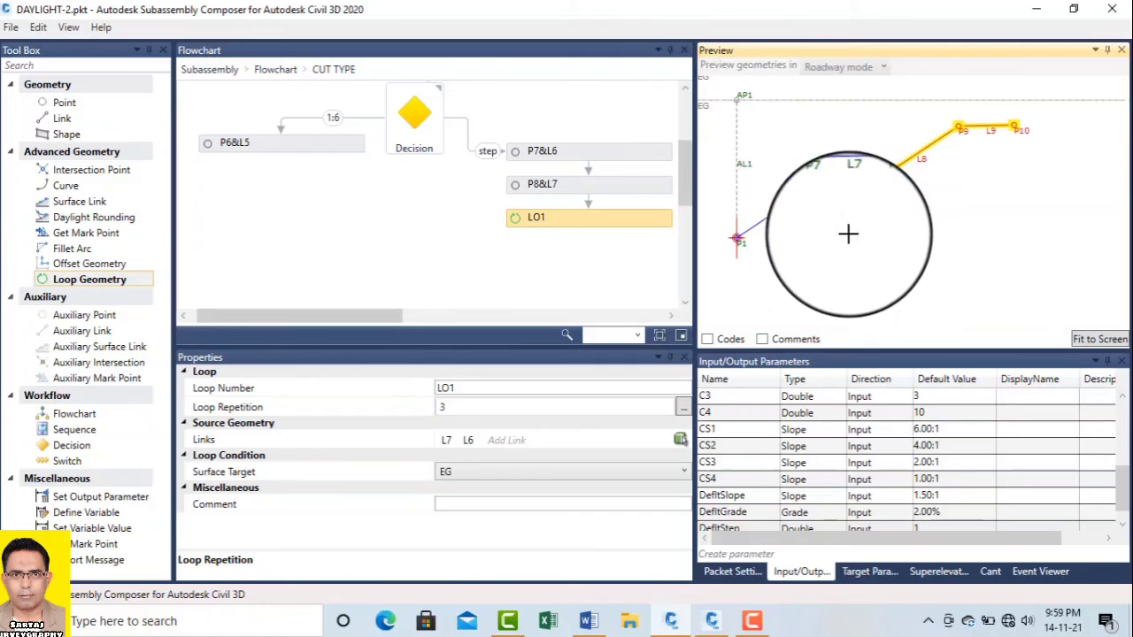
click(1097, 339)
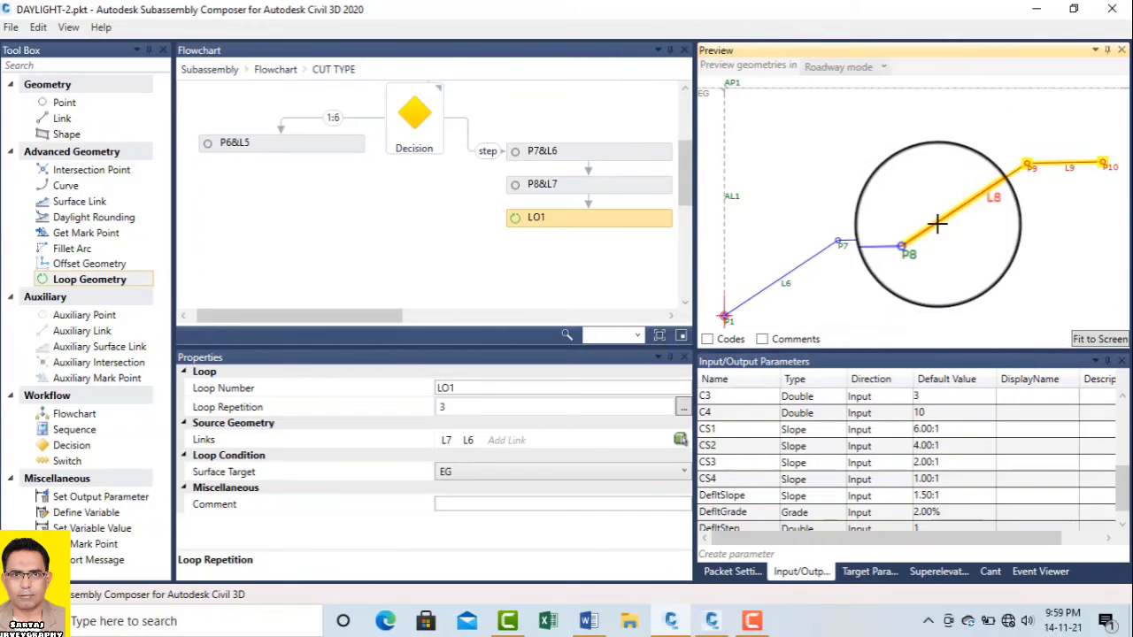
scroll(923, 233, down, 1)
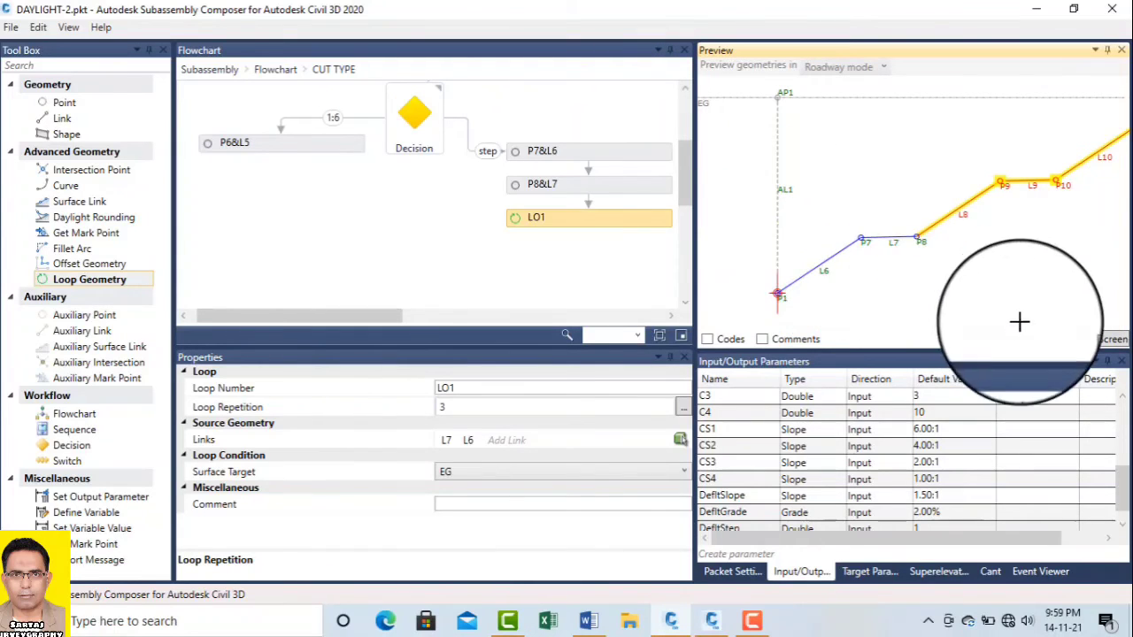
scroll(885, 272, down, 2)
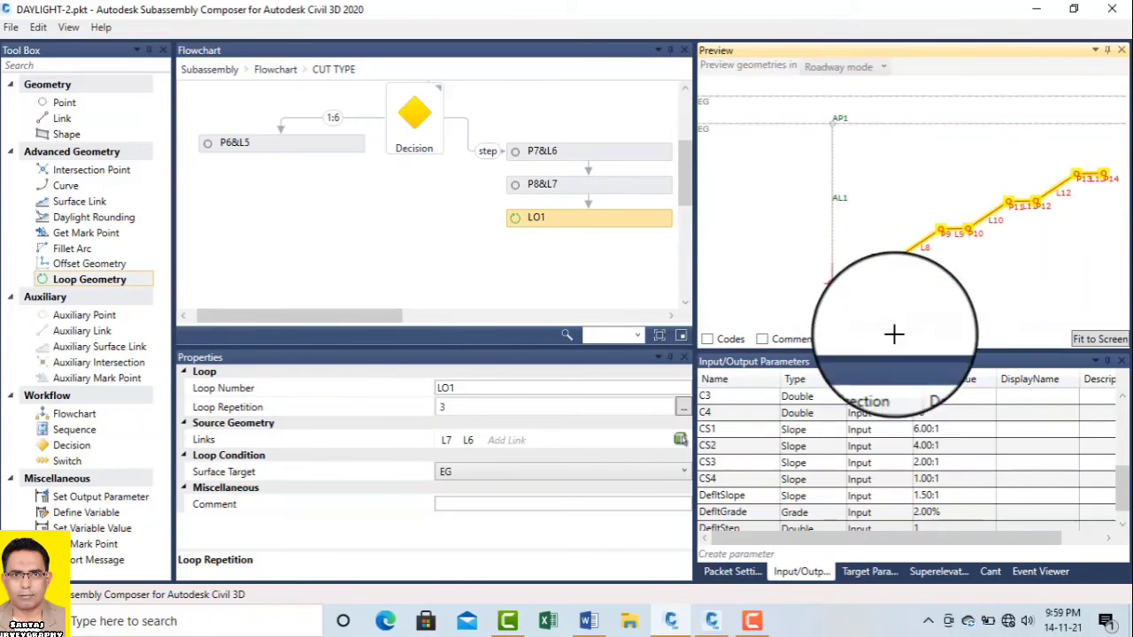
click(1078, 344)
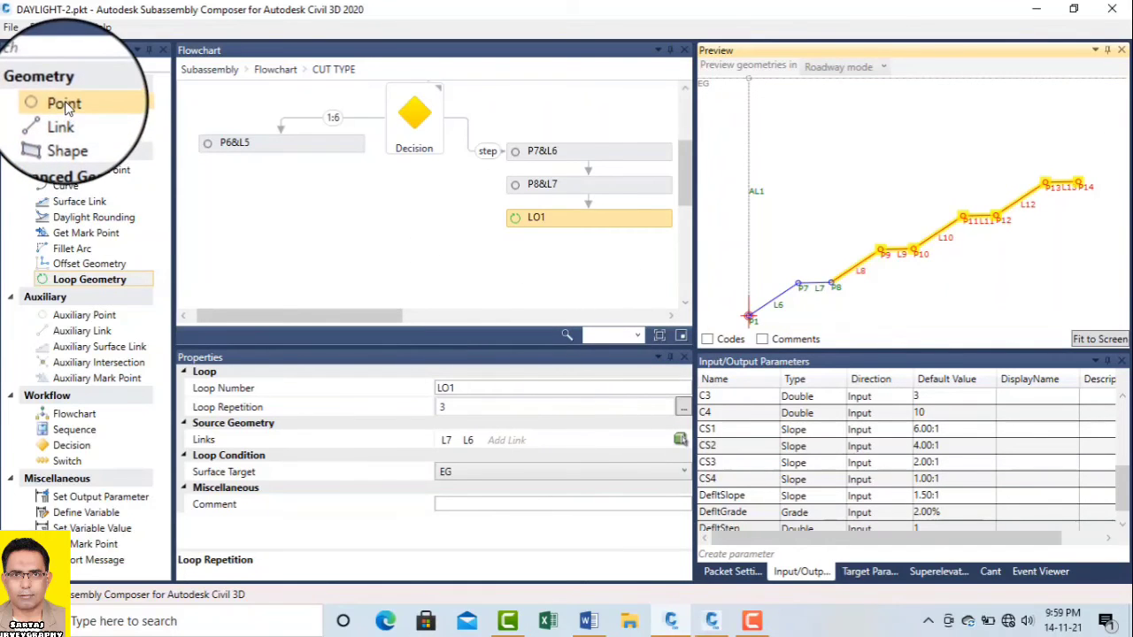
- Add point P9 below LO1 with the geometry type Slope to Surface, starting from LO1.EndPoint
drag(66, 104, 590, 261)
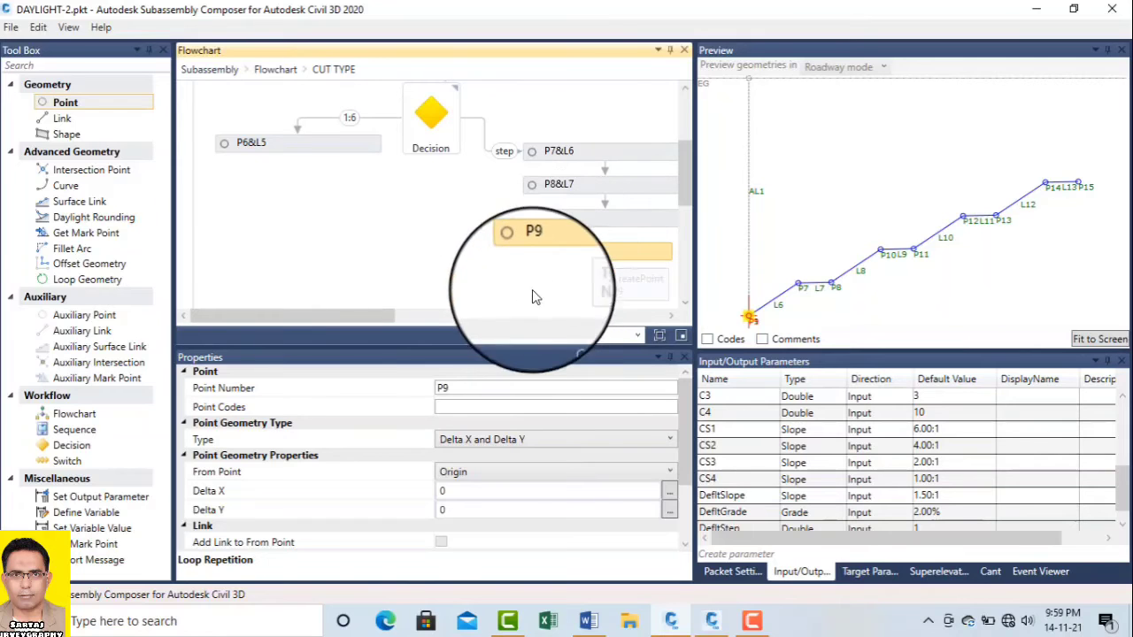
click(519, 439)
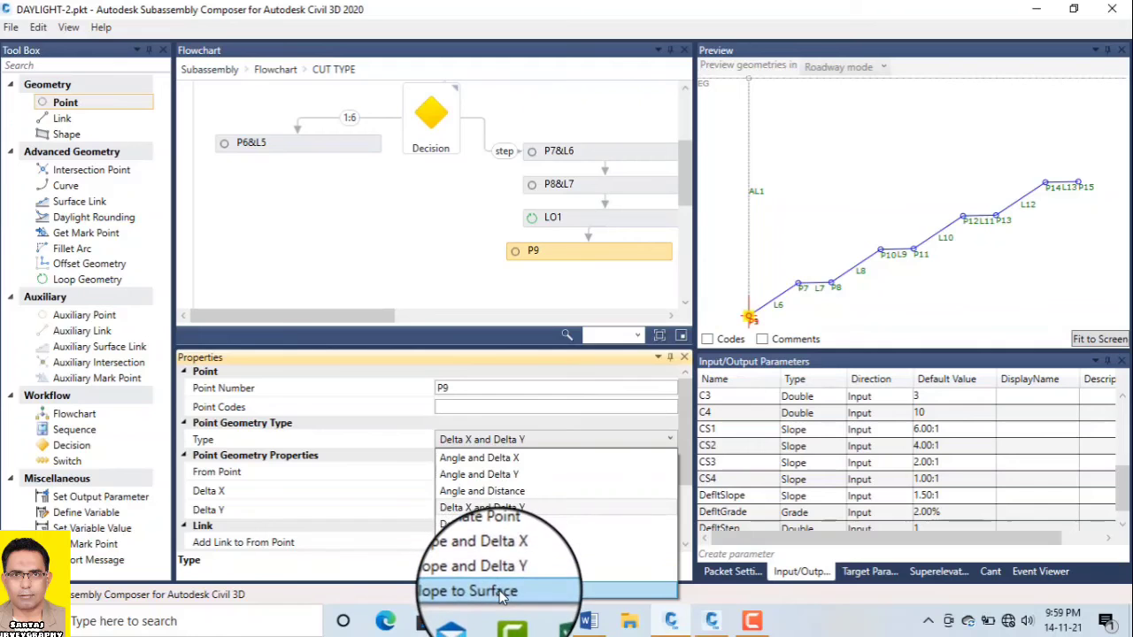
click(501, 593)
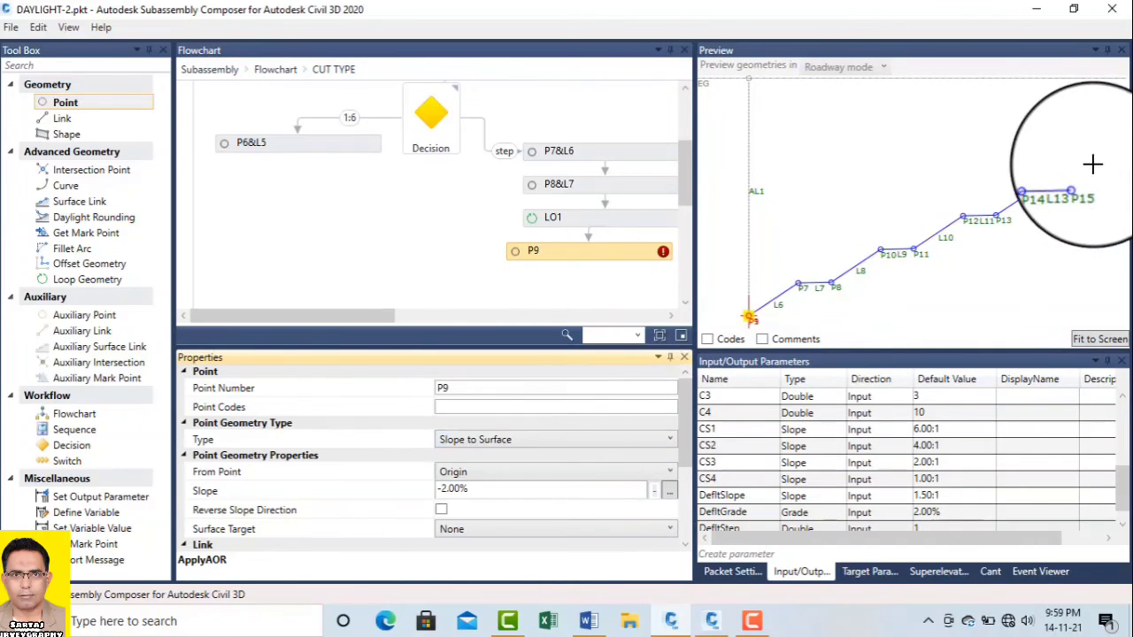
click(472, 478)
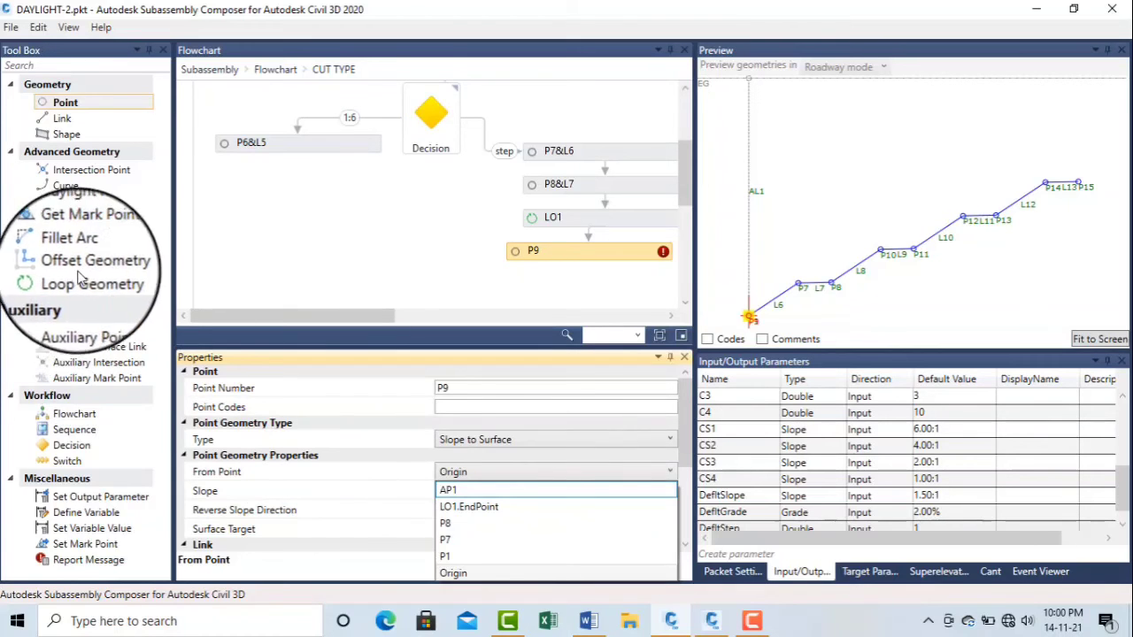
click(503, 508)
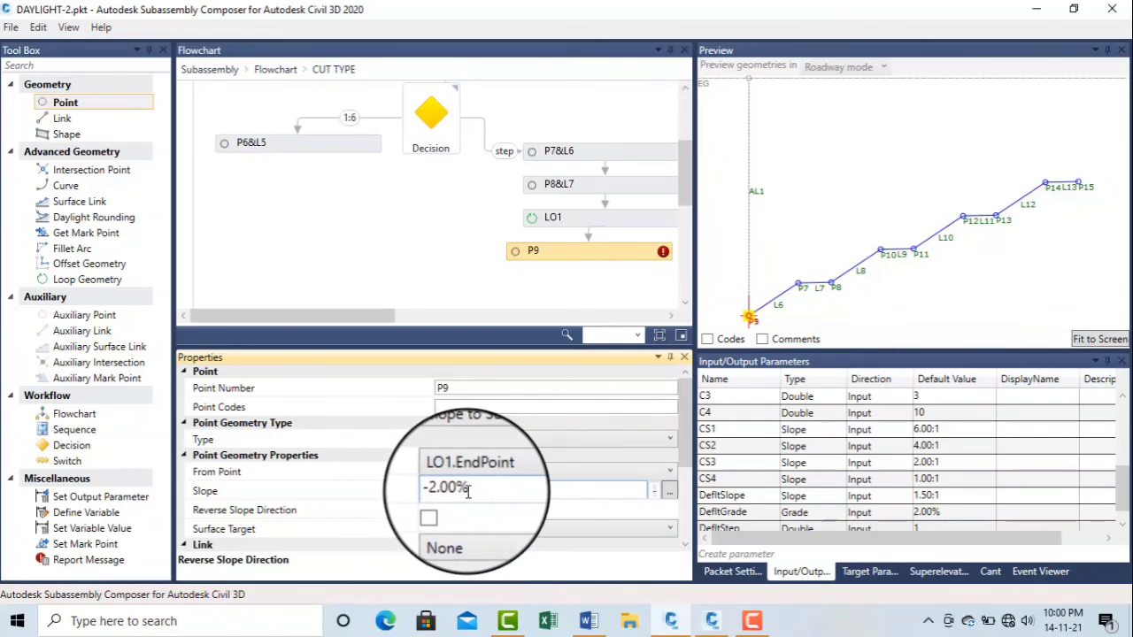
- Set the slope of point P9 to the input parameter DefltSlope by copying its name from the parameter list
drag(1121, 500, 1120, 518)
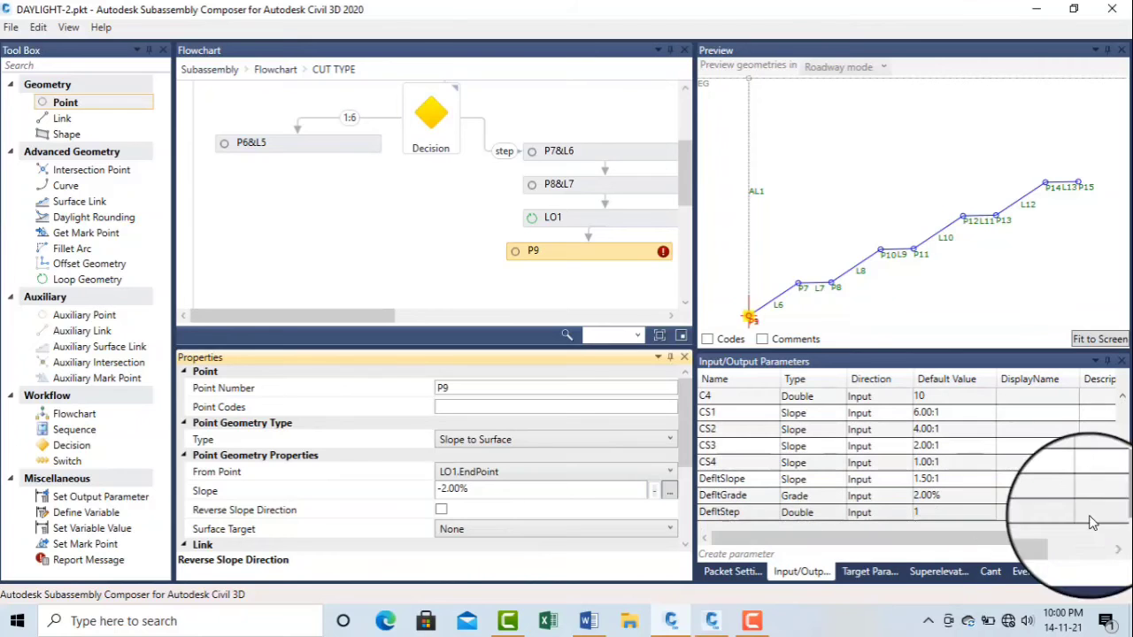
click(741, 514)
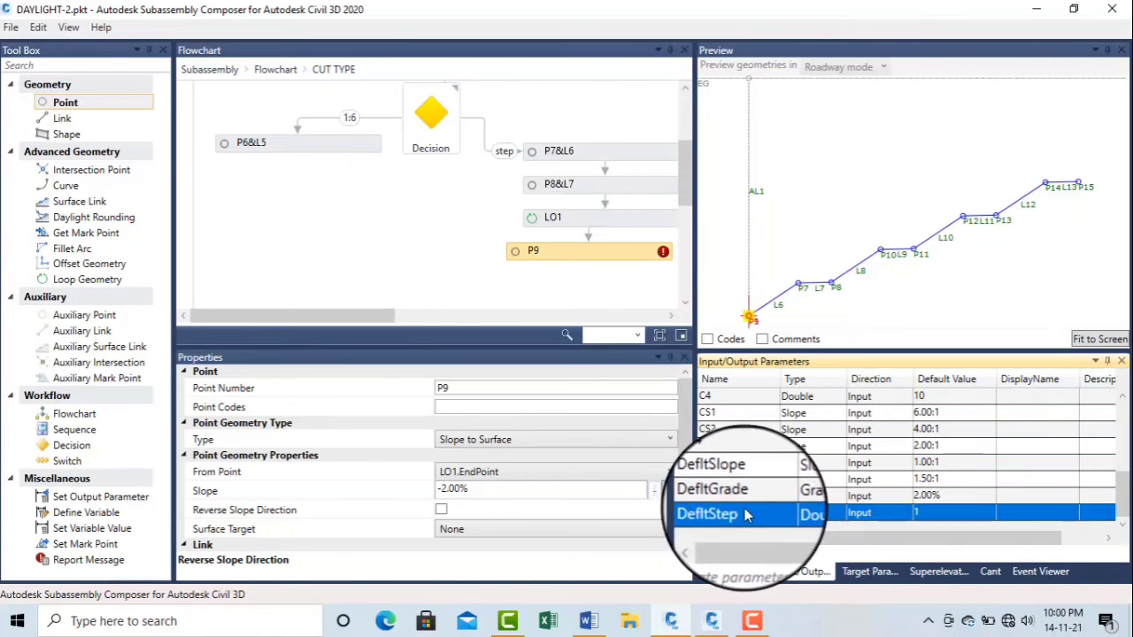
click(750, 497)
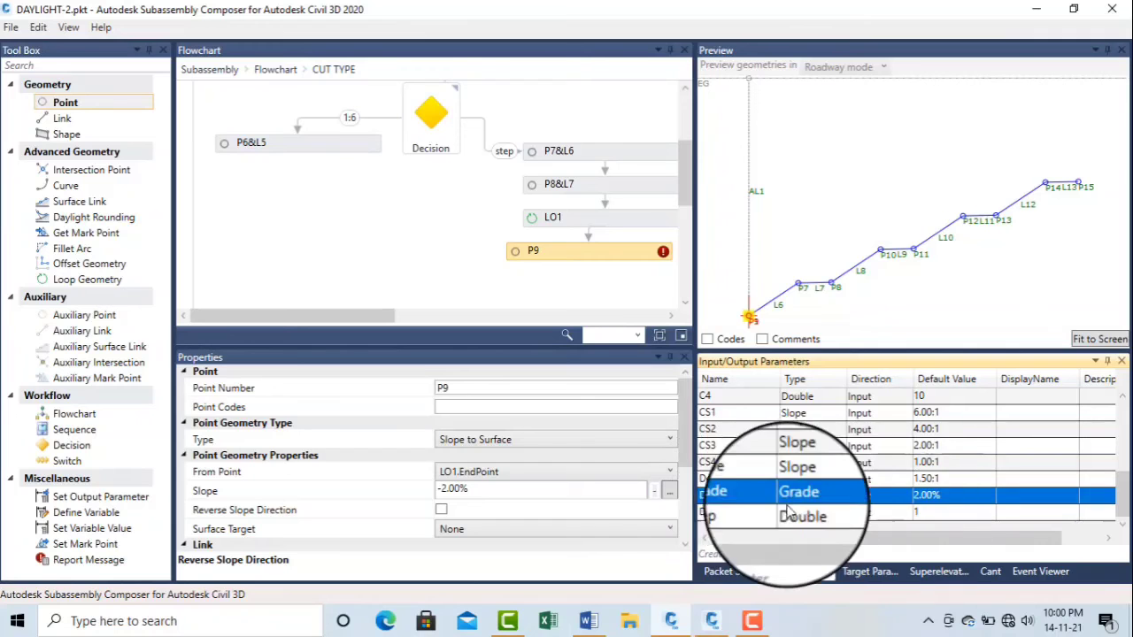
click(779, 482)
click(734, 480)
key(ctrl+c)
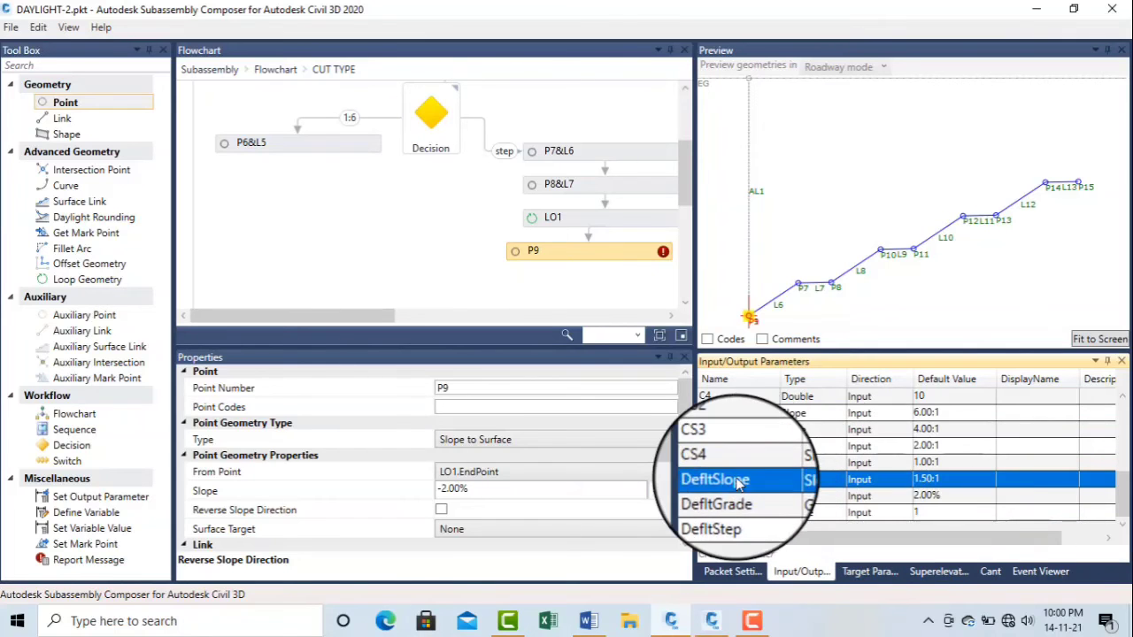
right_click(718, 485)
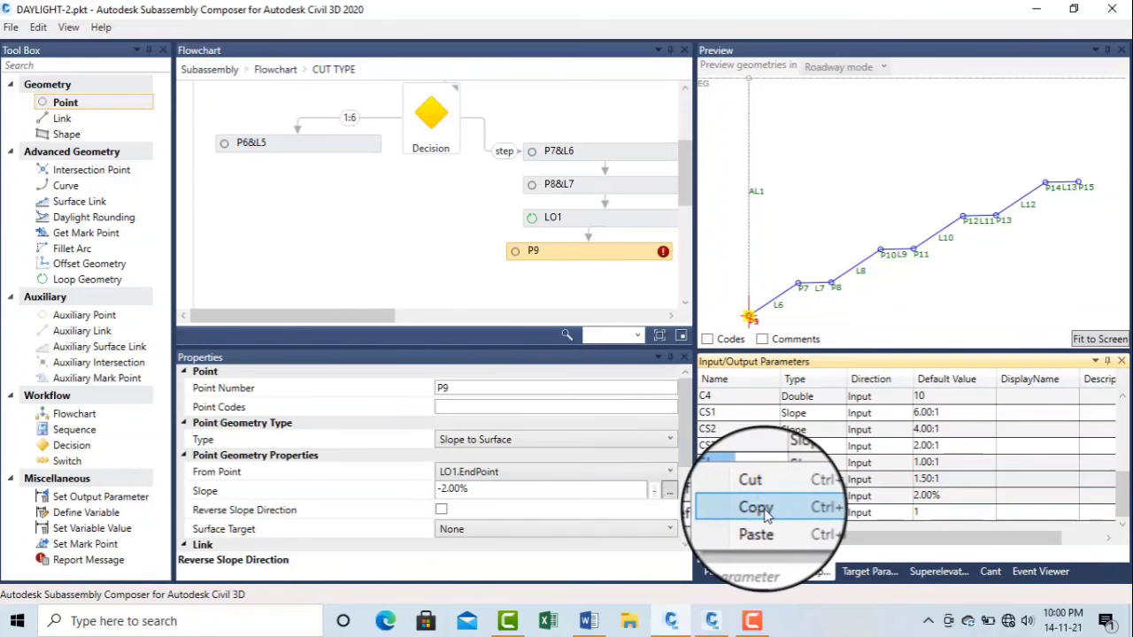
click(759, 506)
drag(493, 488, 438, 489)
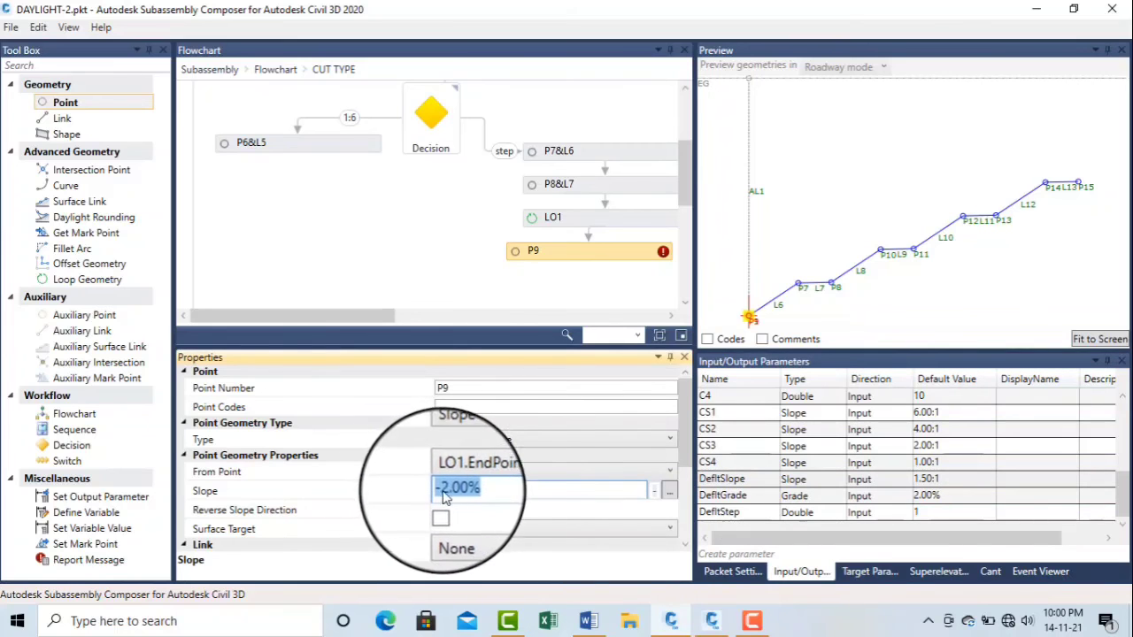
right_click(447, 490)
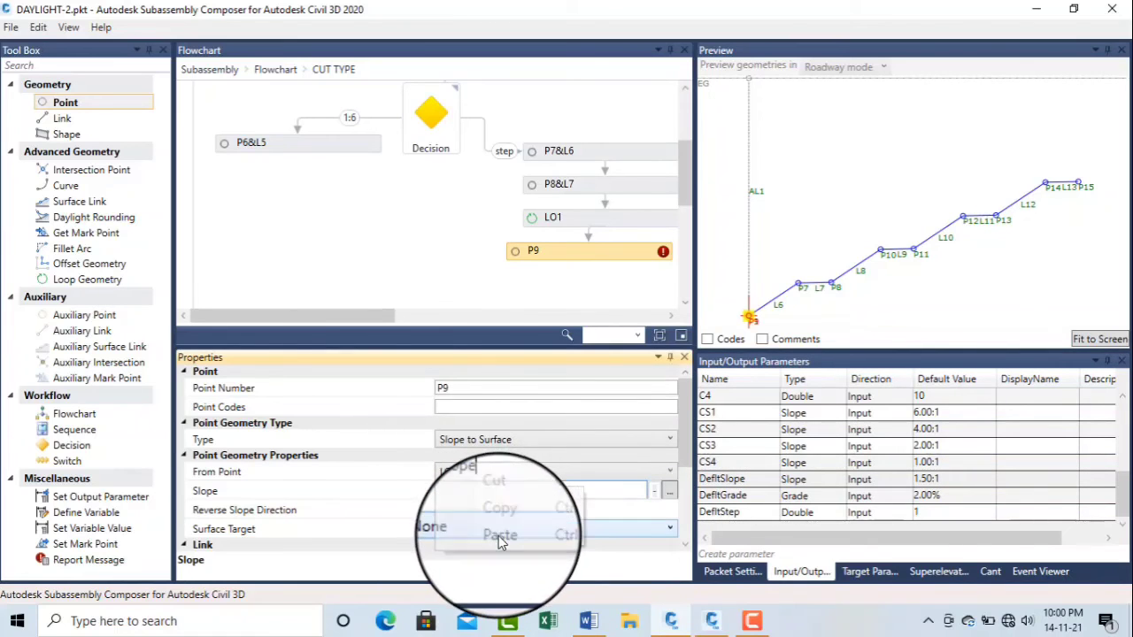
click(500, 538)
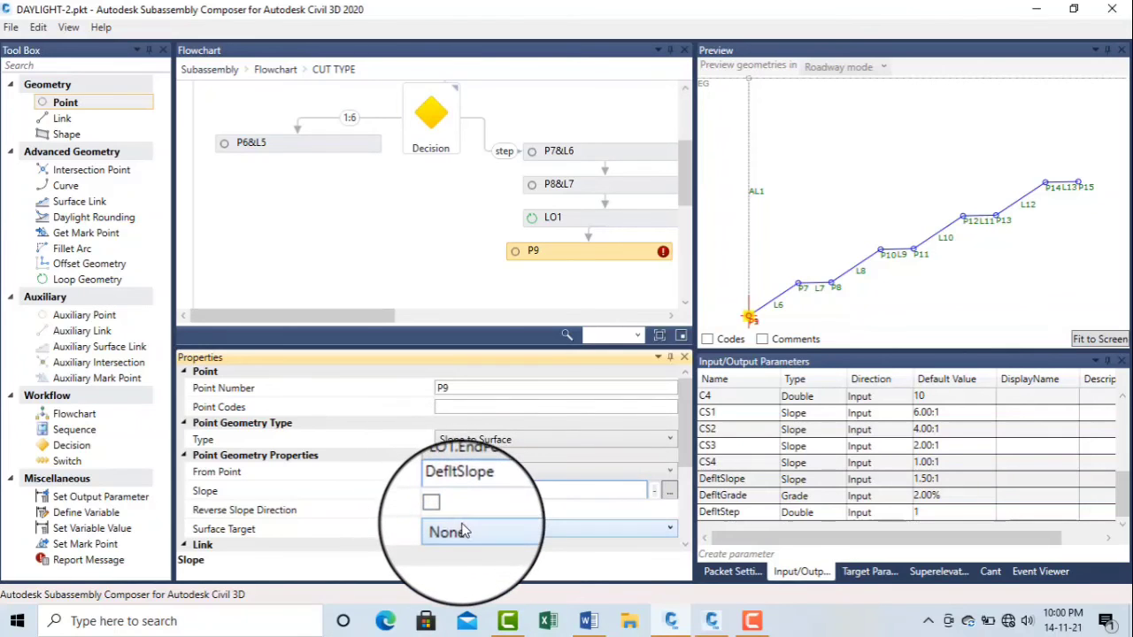
- Set the surface target of point P9 to EG and add a link to its from point
click(465, 532)
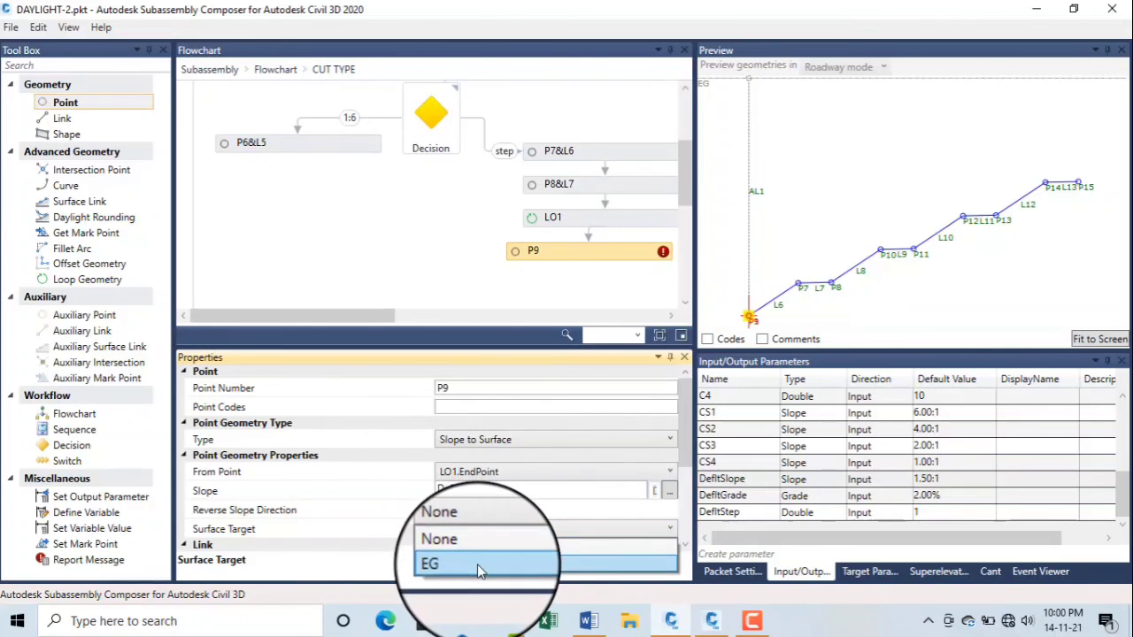
click(477, 564)
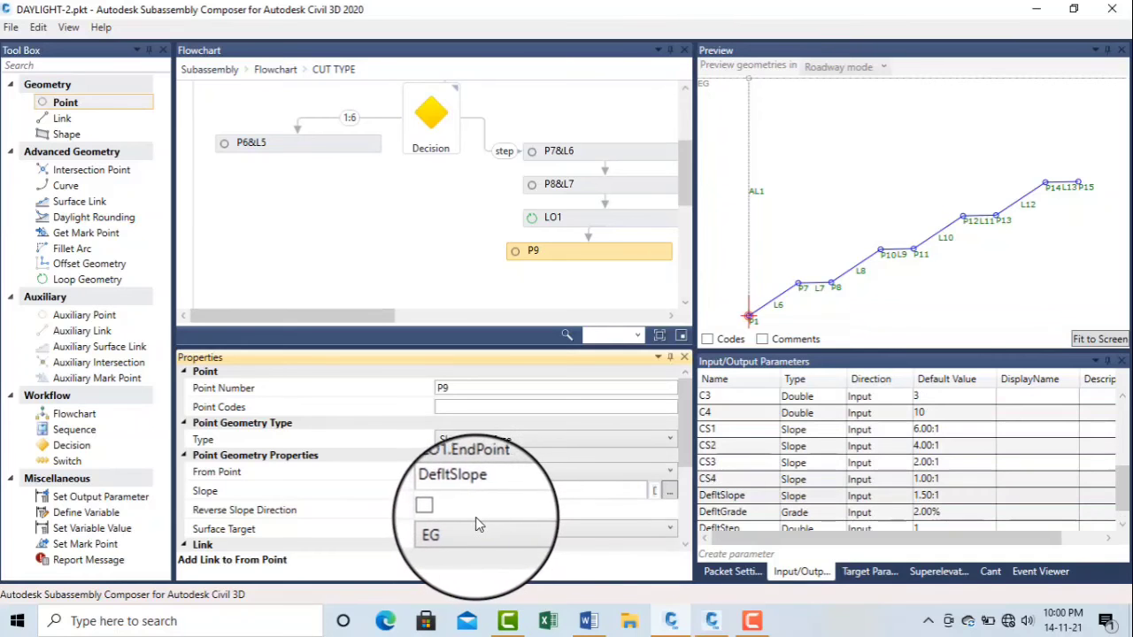
drag(684, 445, 686, 466)
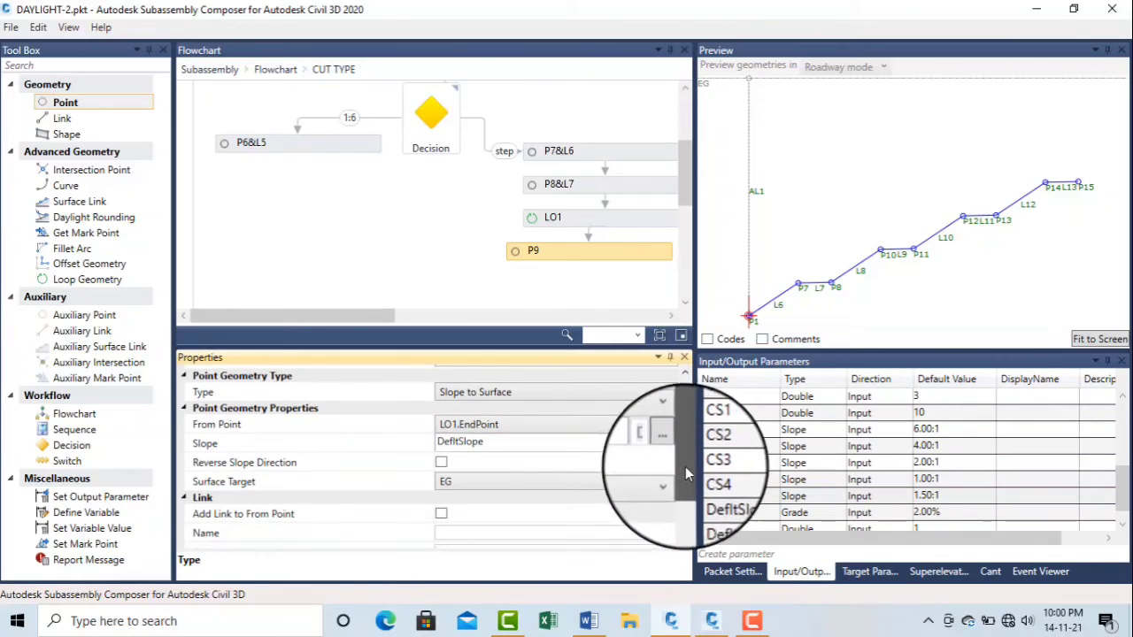
click(1094, 337)
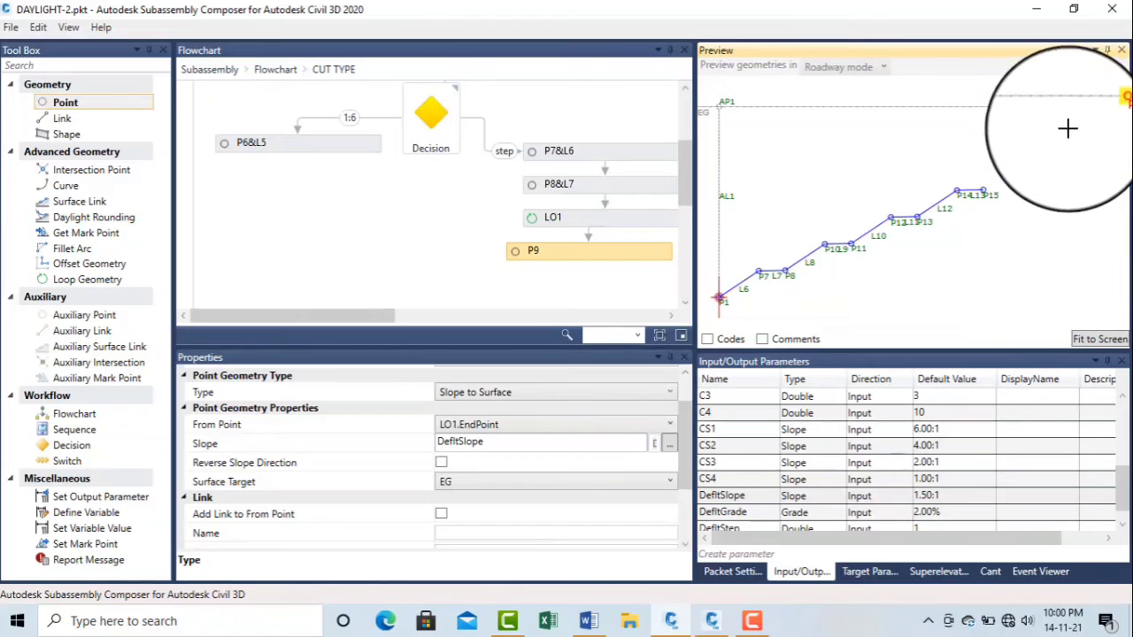
click(441, 514)
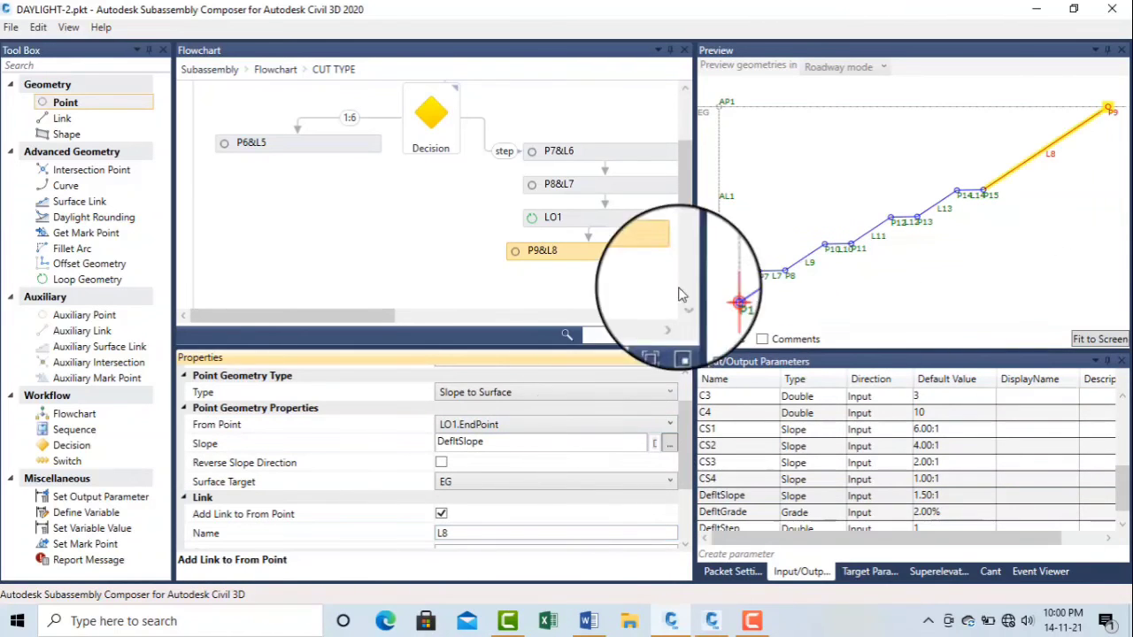
- Move the EG surface line to several levels in the preview to check how the stepped cut and P9 adapt
click(943, 265)
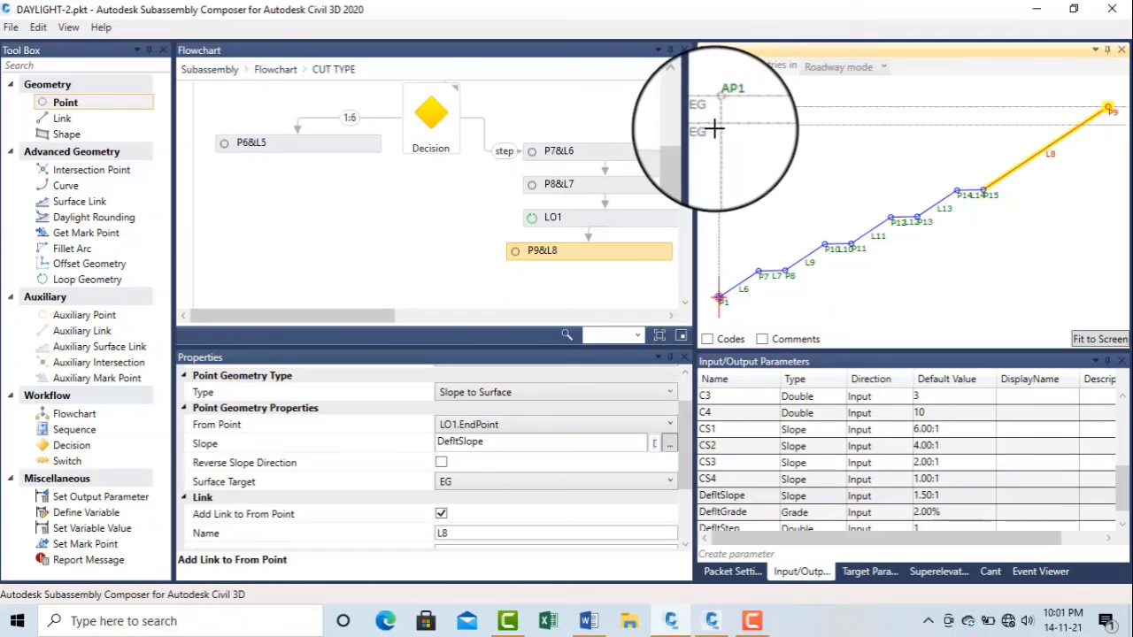
drag(715, 128, 715, 124)
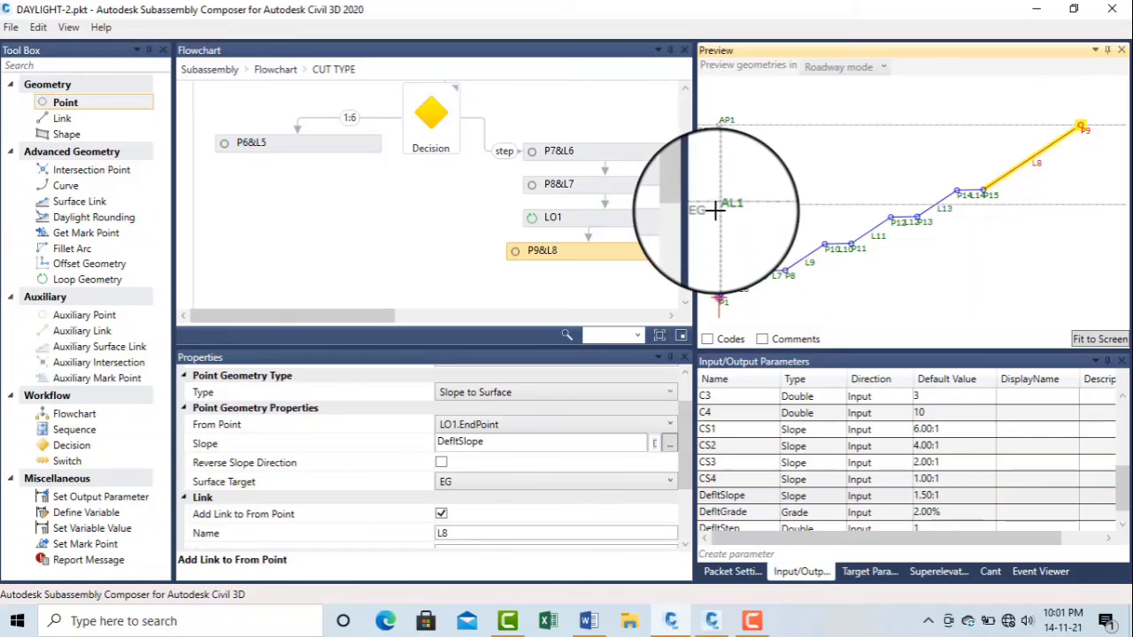
drag(715, 204, 733, 204)
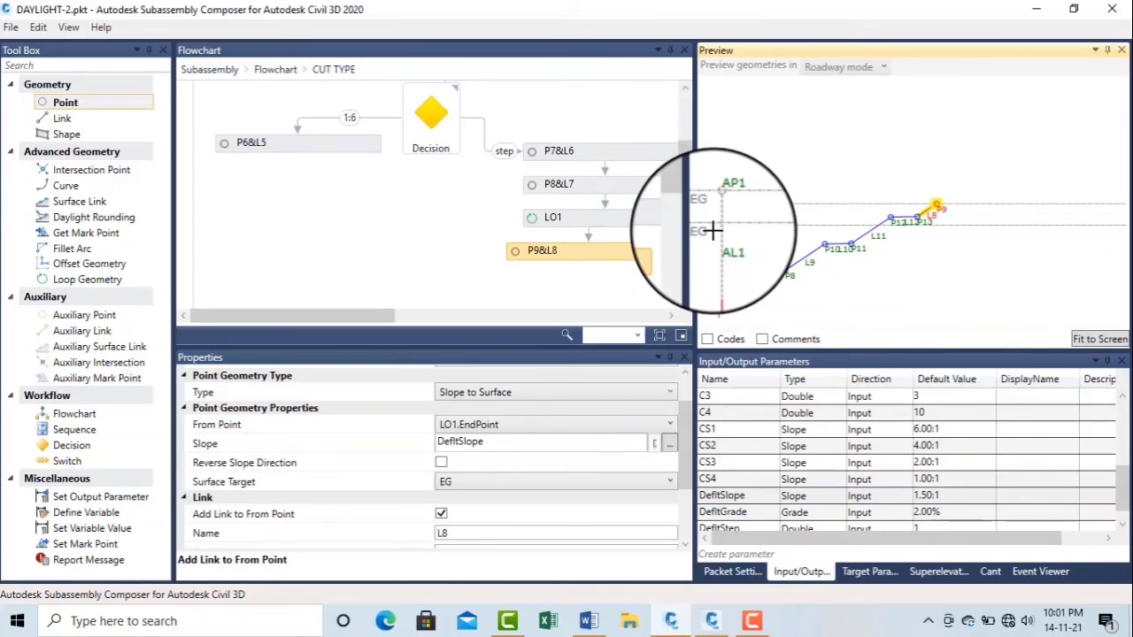
mouse_move(720, 254)
mouse_down()
mouse_move(704, 242)
mouse_move(702, 254)
mouse_up()
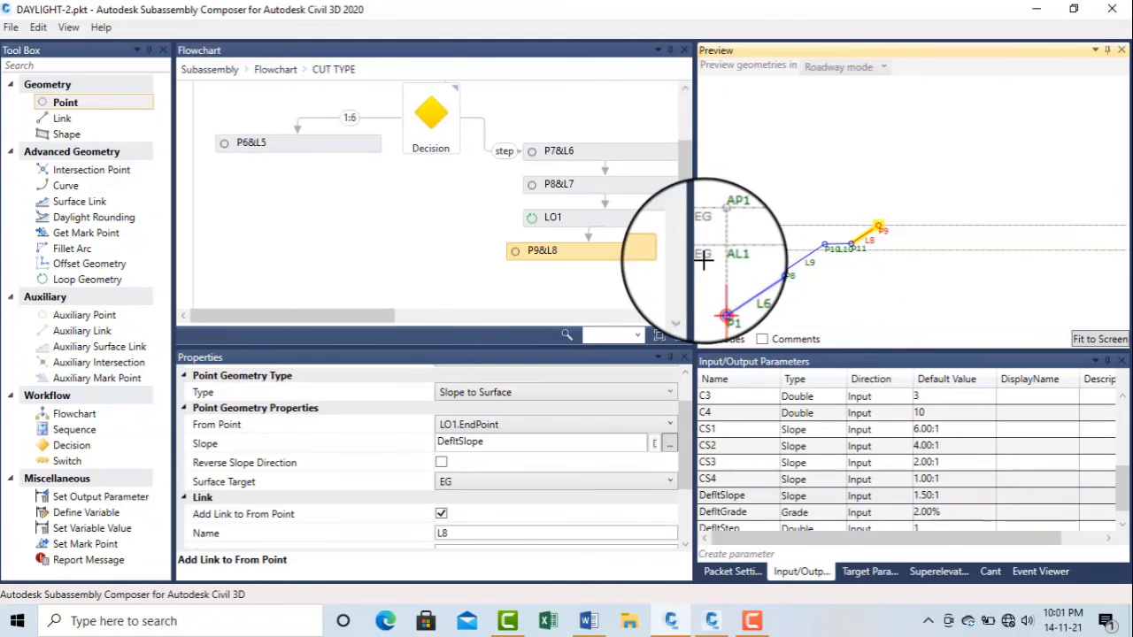
click(1100, 340)
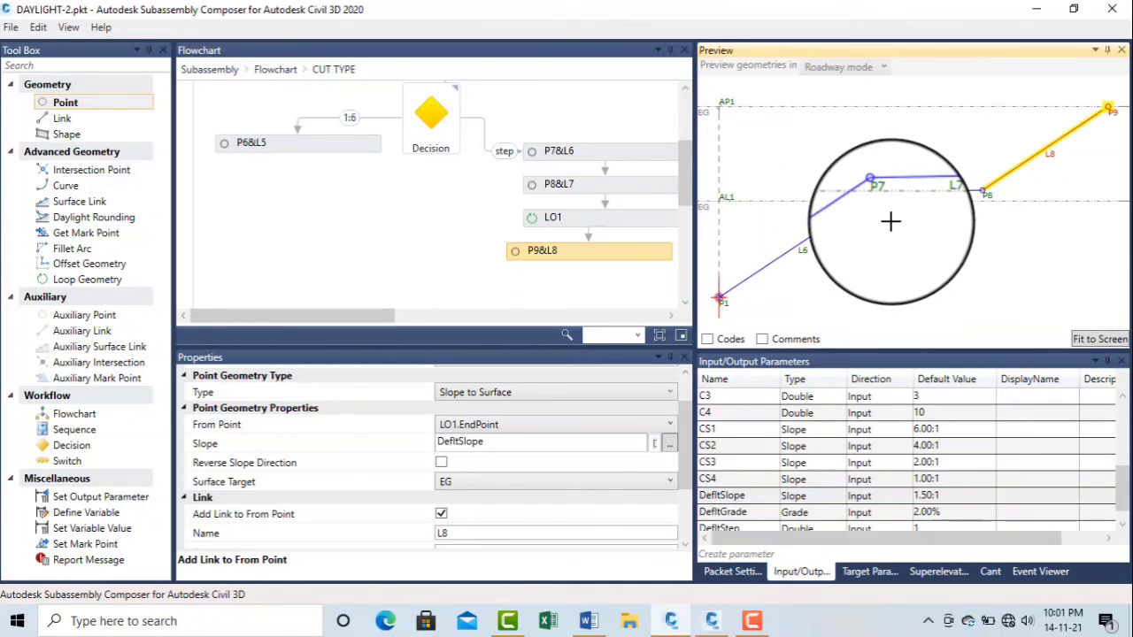
click(1094, 343)
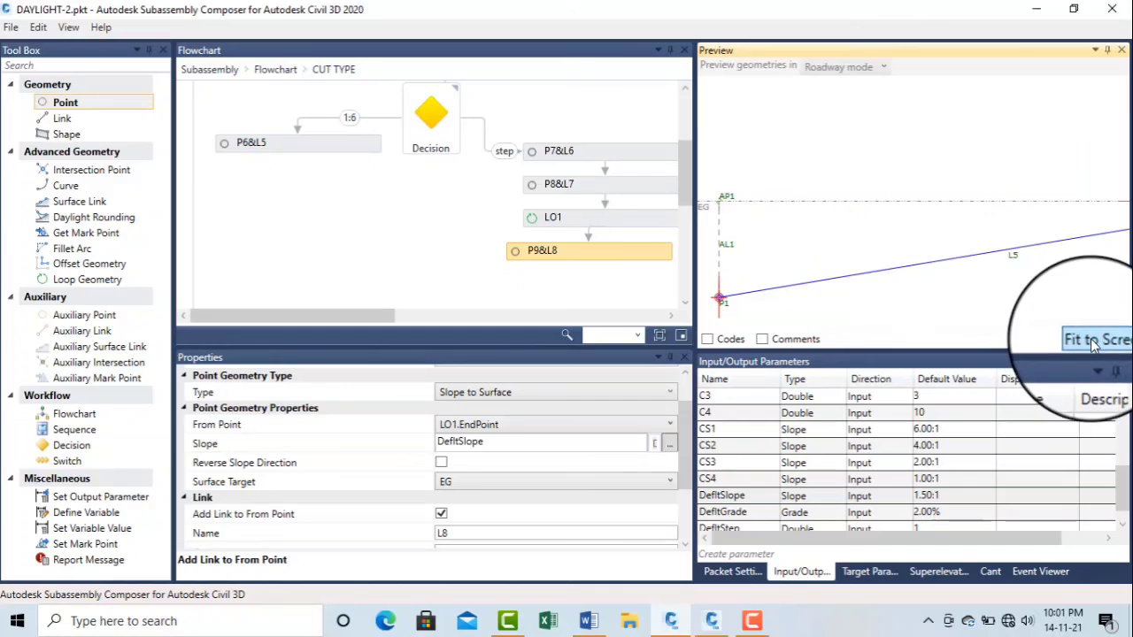
click(1102, 341)
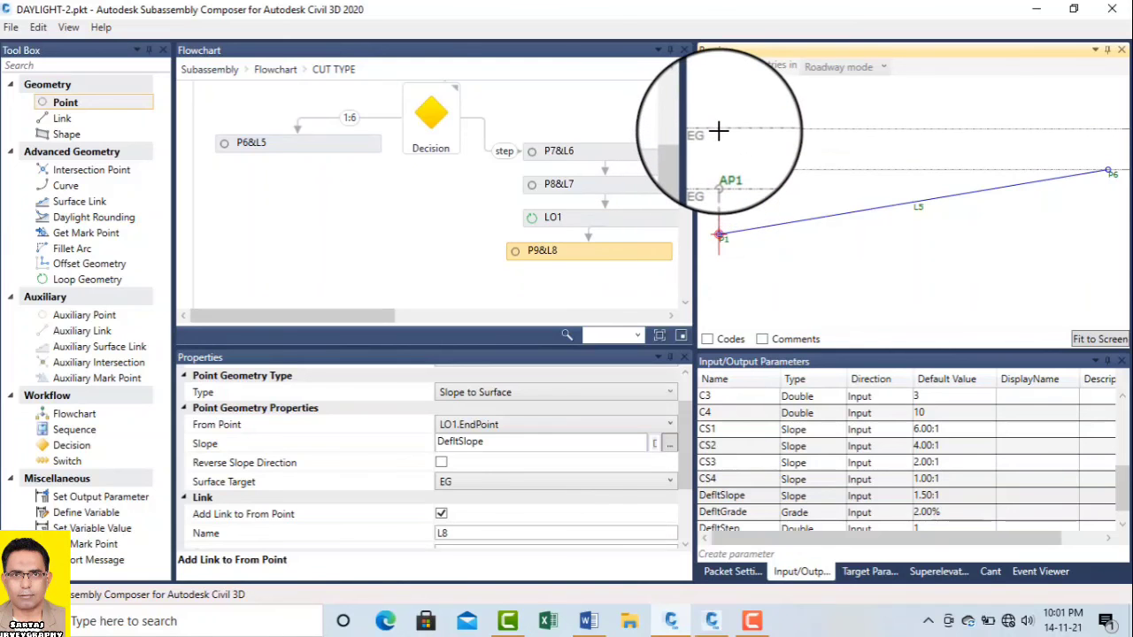
drag(719, 131, 718, 128)
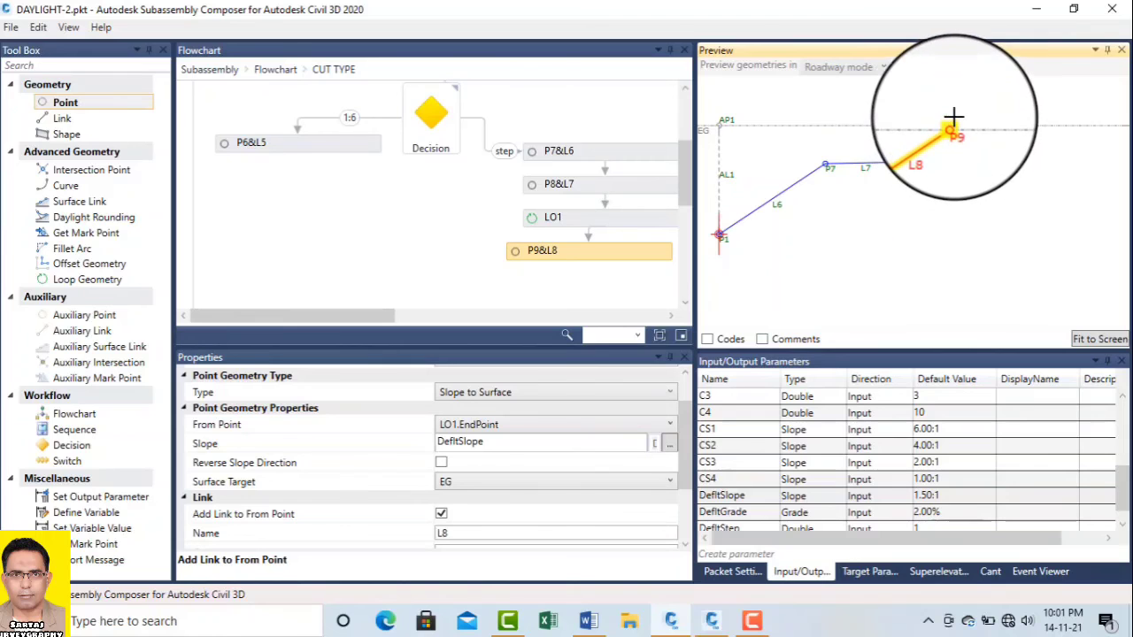
click(752, 623)
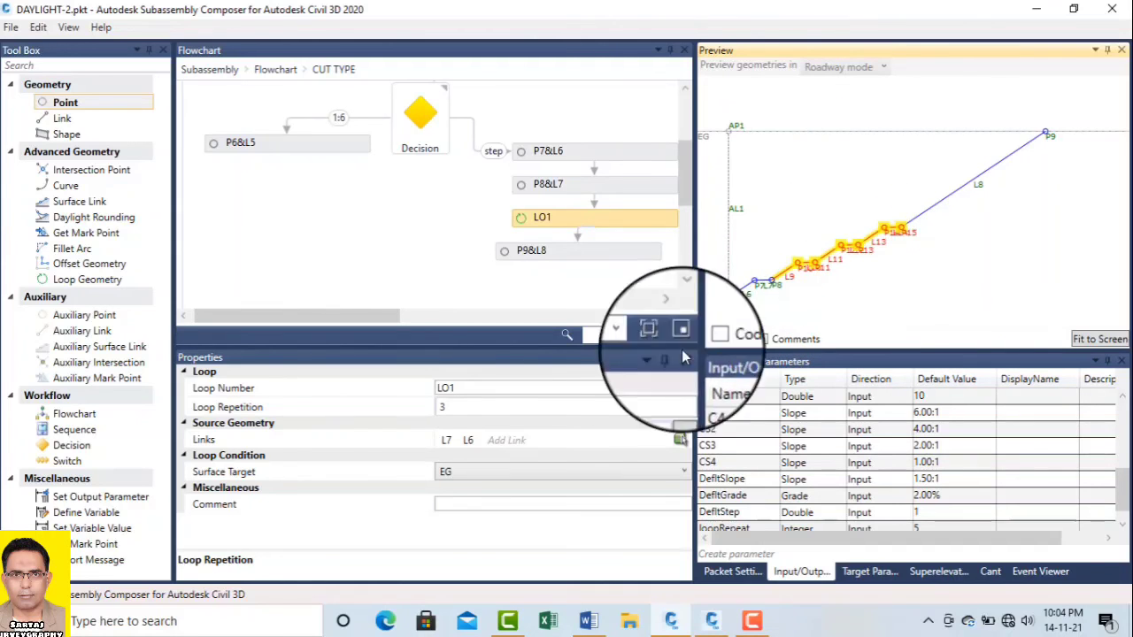
- Select loop LO1 and shift the EG surface level in the preview to compare its repetitions with the final slope to P9
click(573, 217)
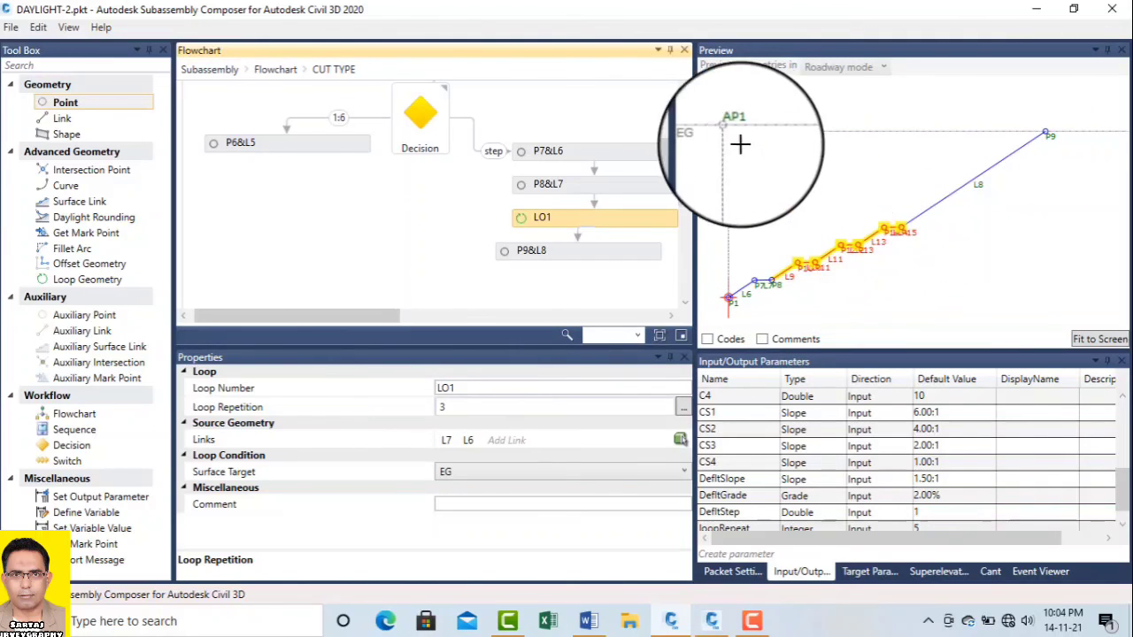
click(715, 124)
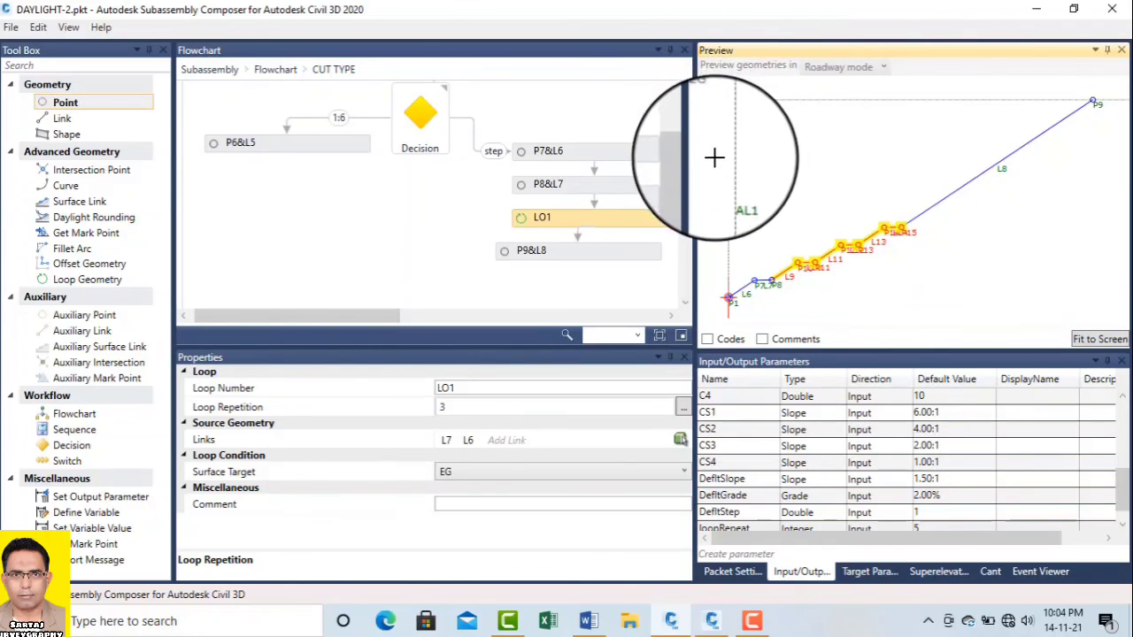
drag(721, 110, 727, 175)
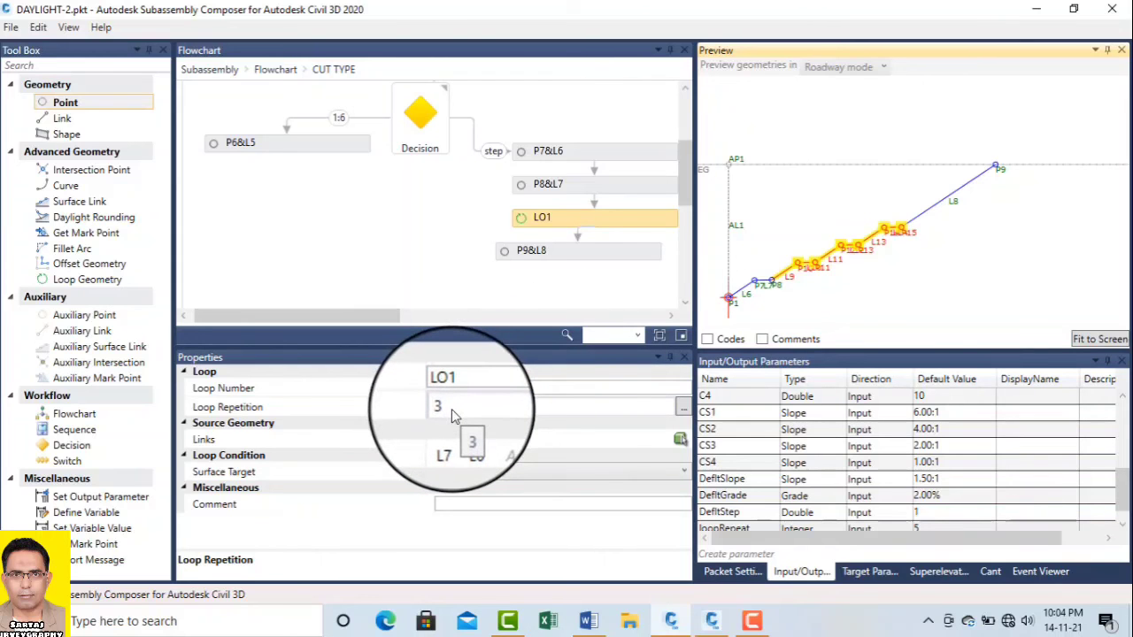
- Examine the type and default value of the input parameter loopRepeat
drag(1122, 493, 1123, 509)
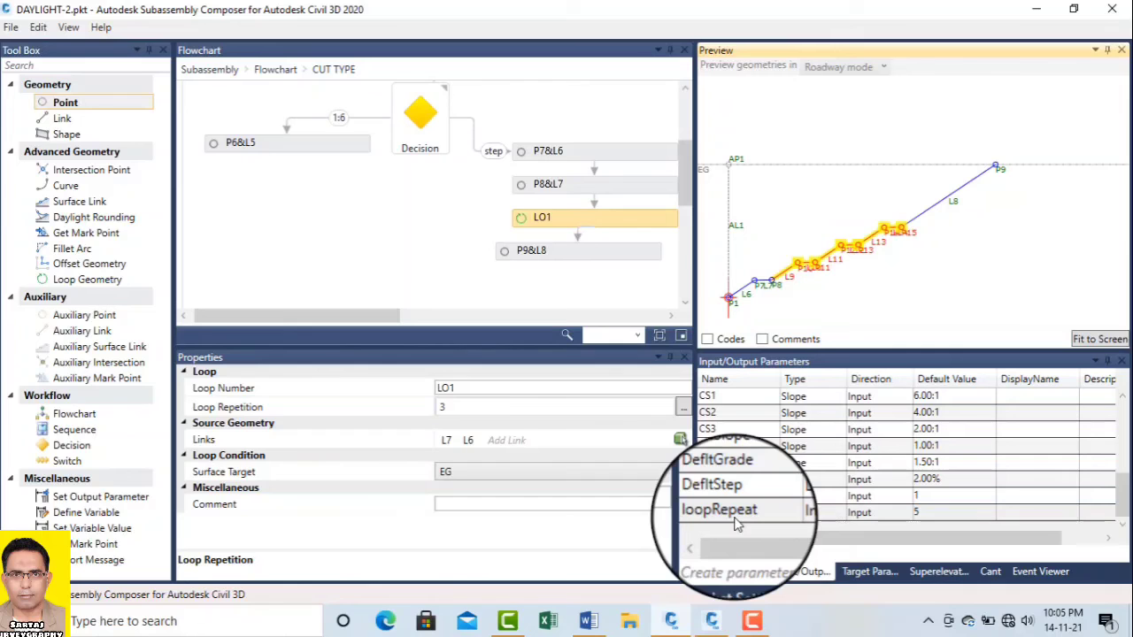
click(818, 513)
click(818, 514)
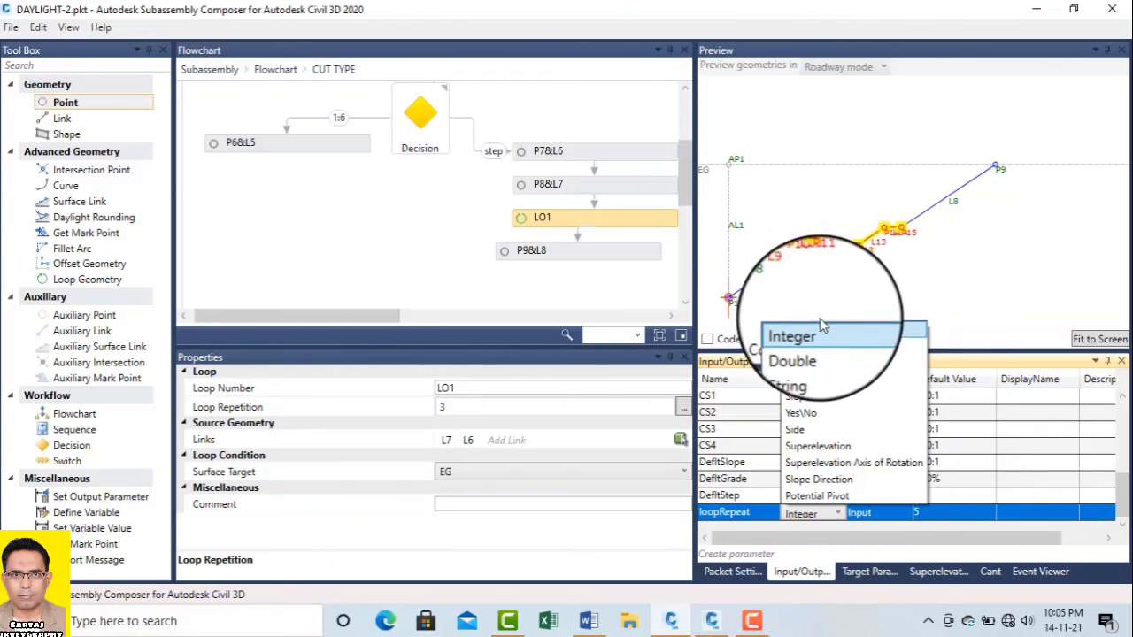
click(815, 516)
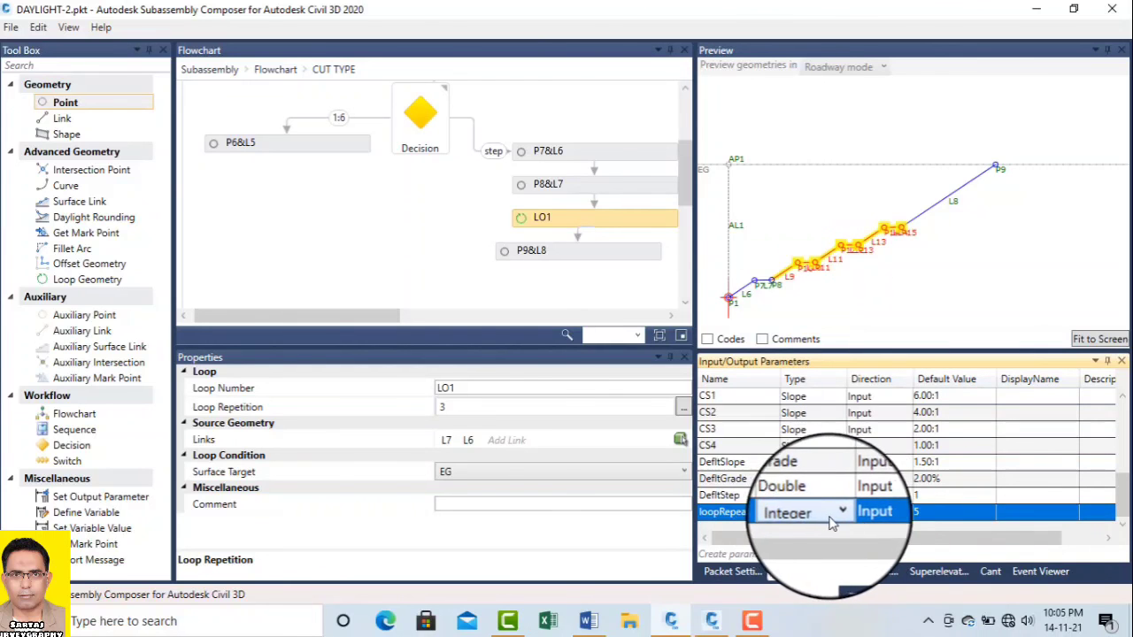
click(930, 515)
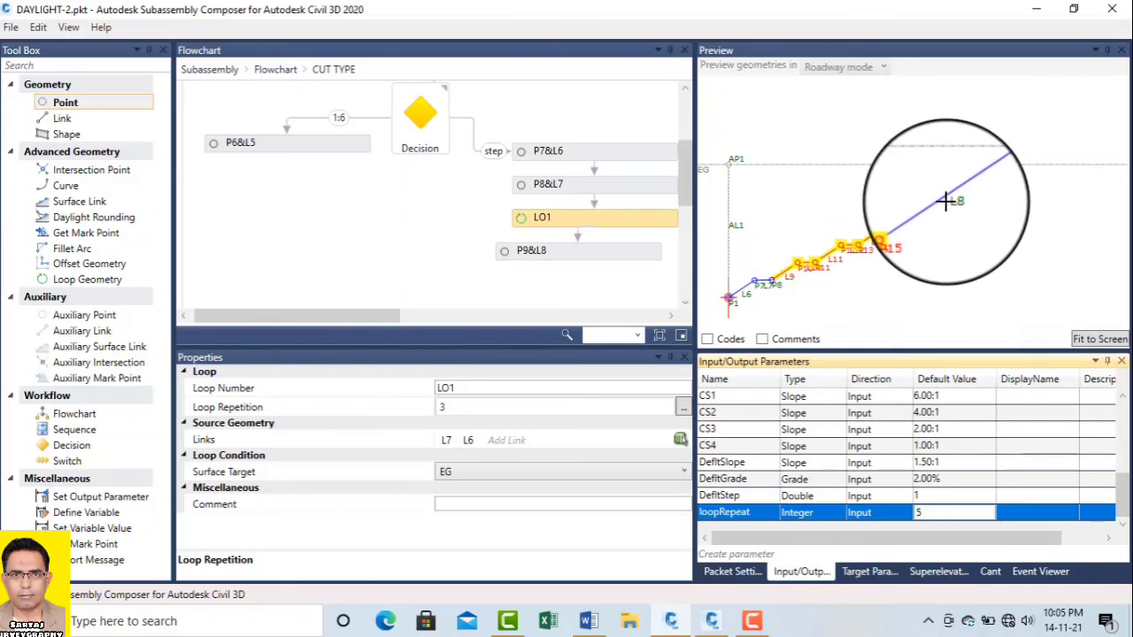
- Set the loop repetition of LO1 to the input parameter loopRepeat by copying its name from the parameter list
click(755, 515)
double_click(751, 515)
right_click(746, 520)
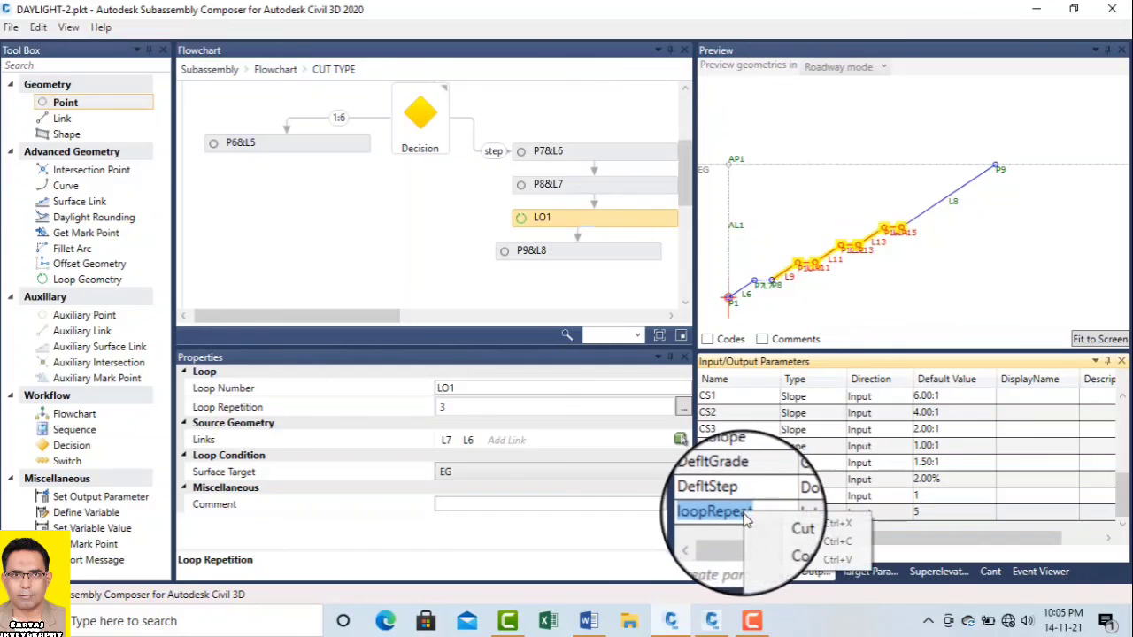
click(784, 540)
click(547, 214)
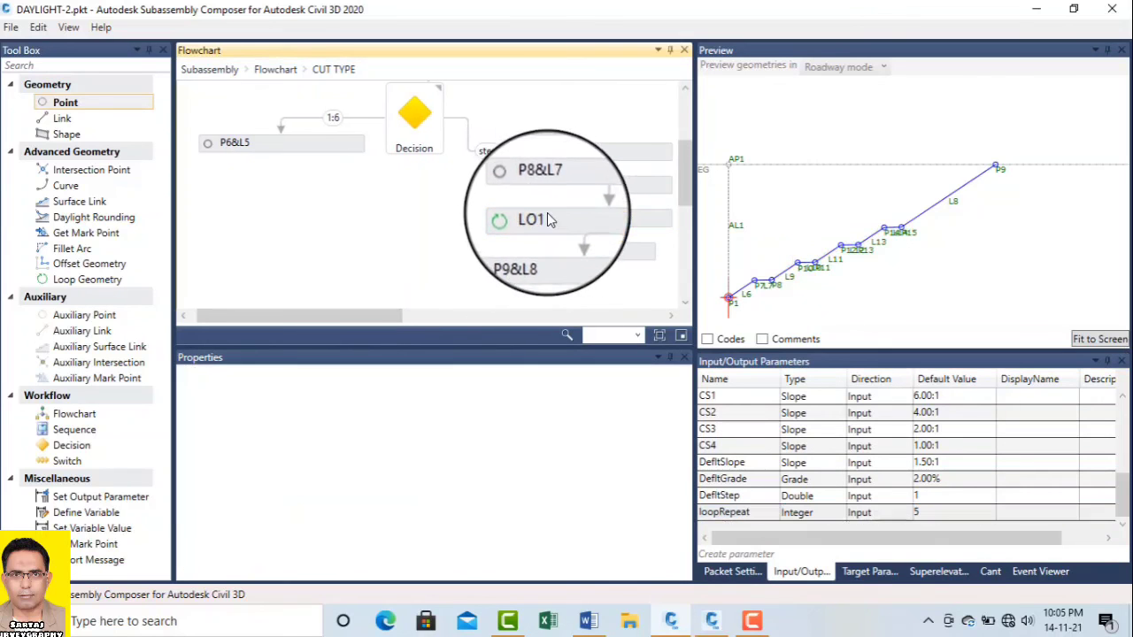
click(536, 218)
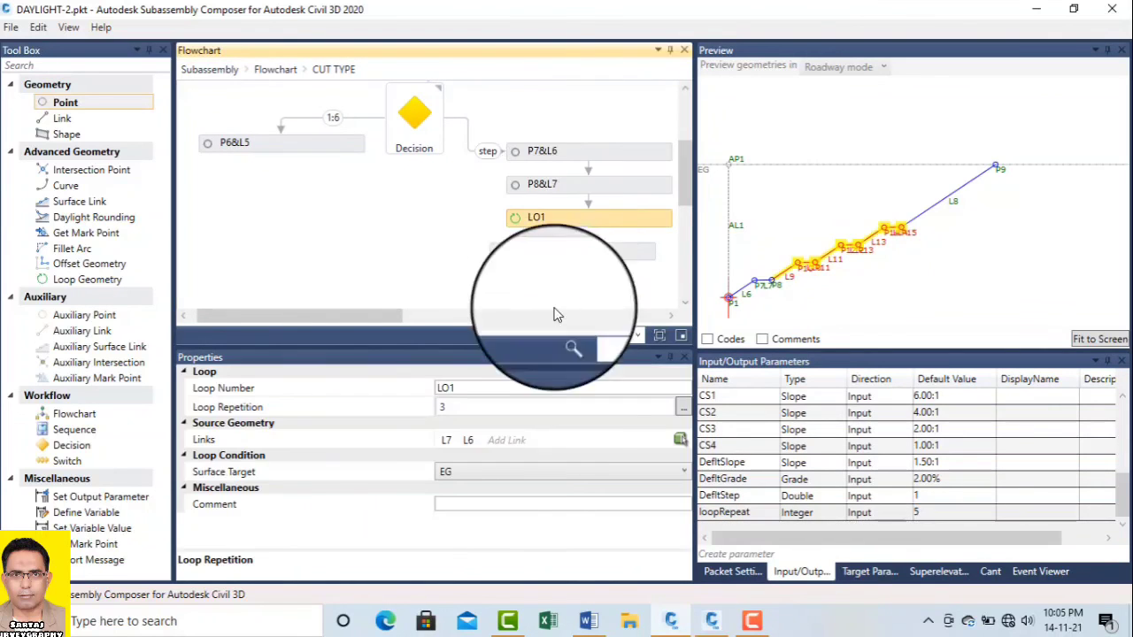
click(452, 409)
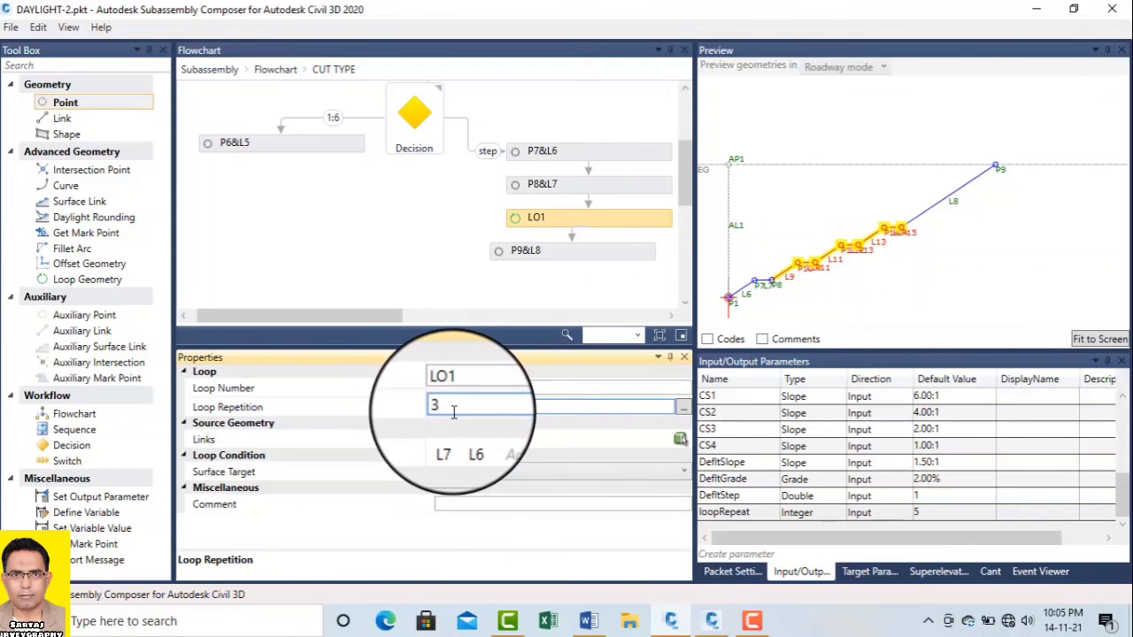
text(loopRepeat)
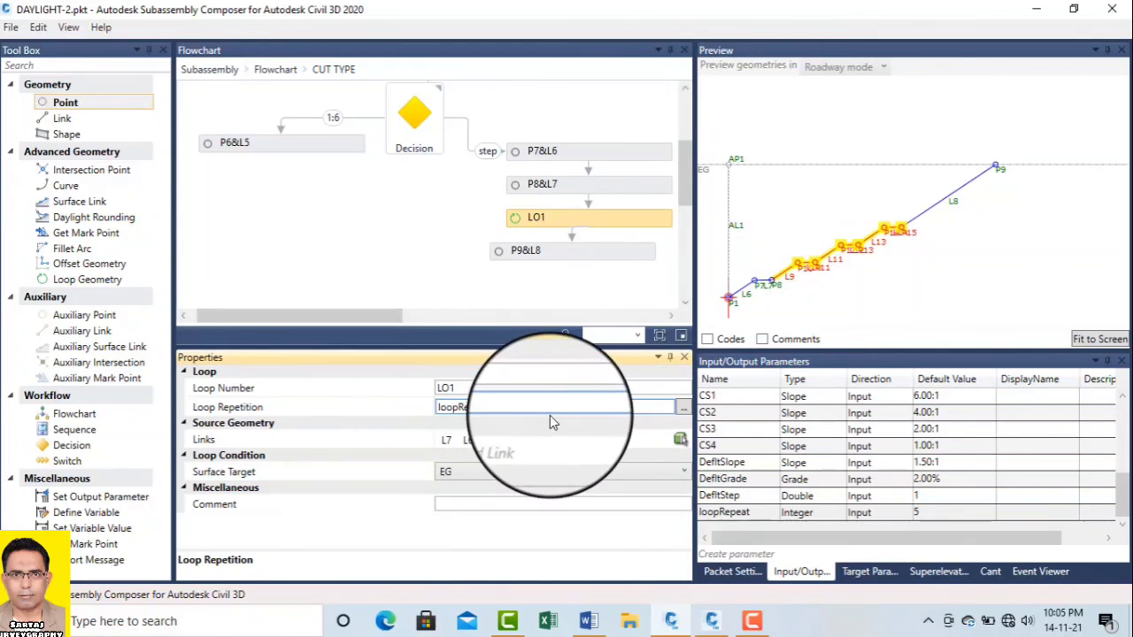
click(839, 296)
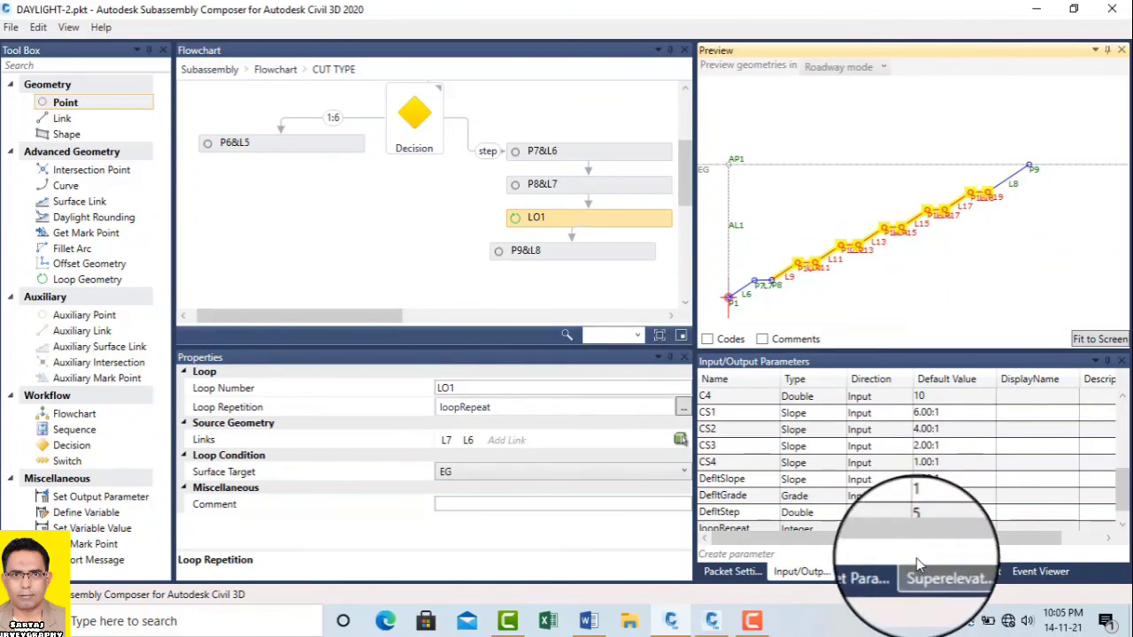
- Set the default value of the input parameter loopRepeat to 2
click(923, 527)
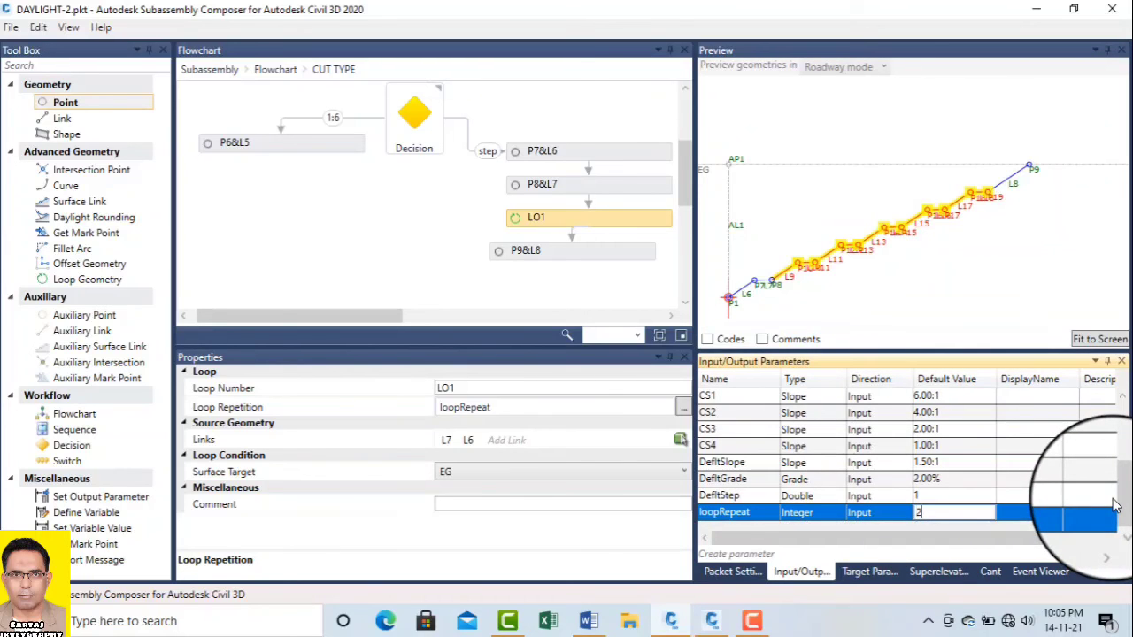
click(1046, 267)
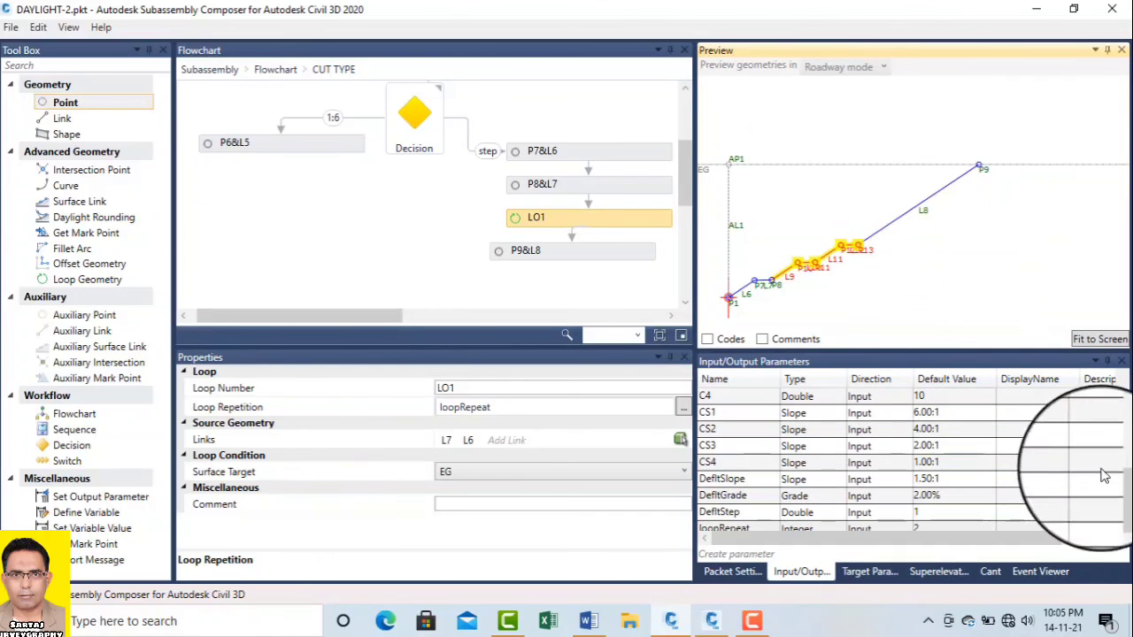
scroll(1122, 493, down, 1)
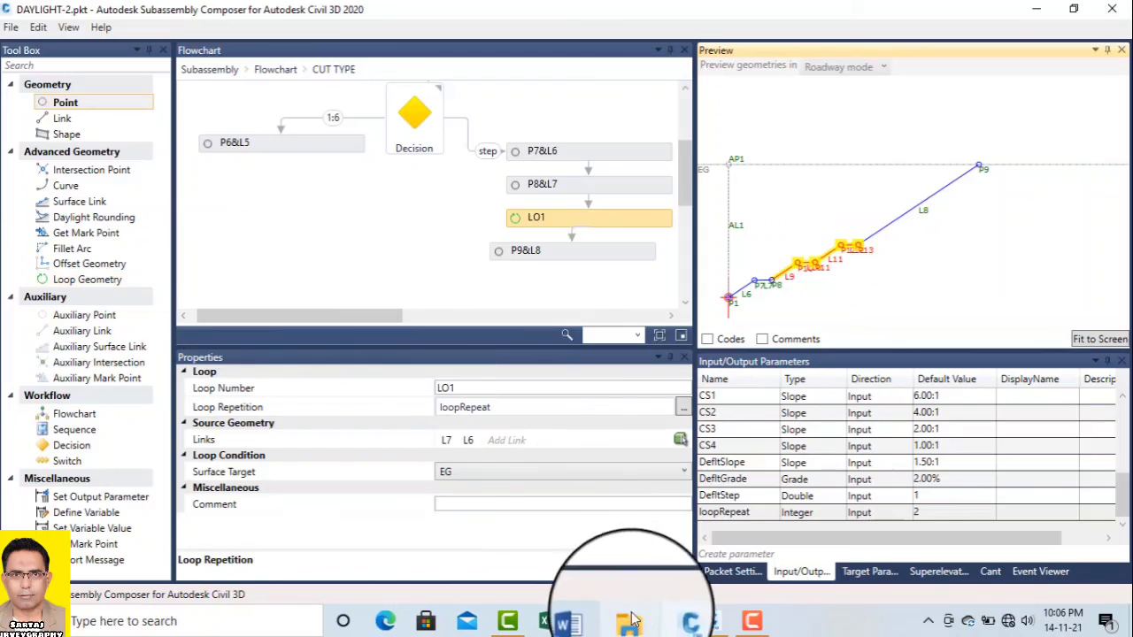
mouse_move(751, 627)
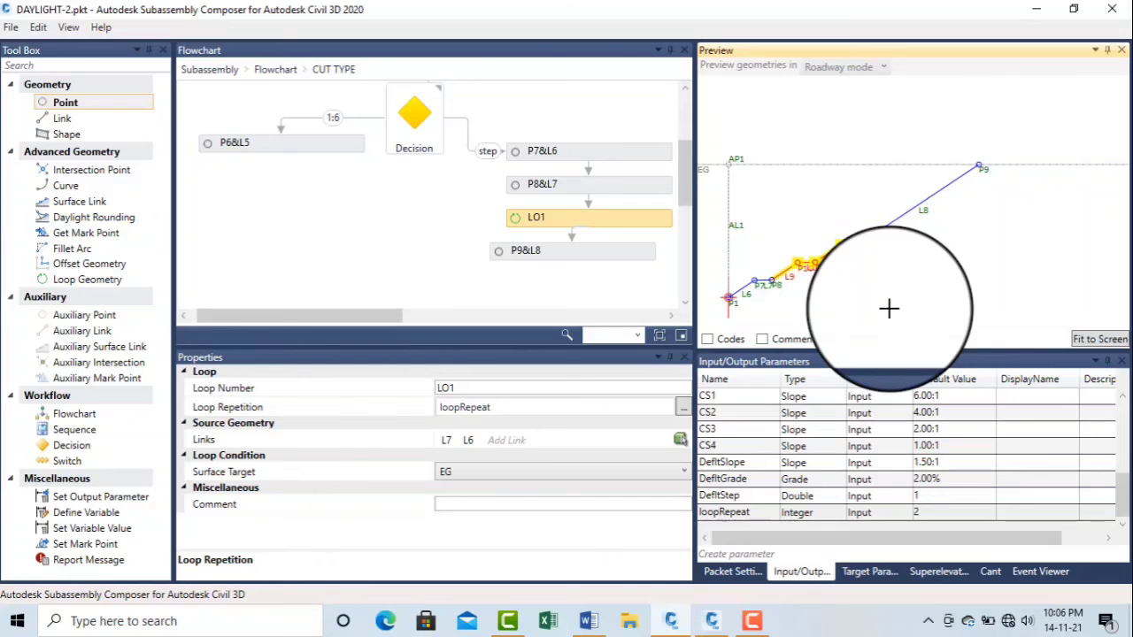
click(752, 624)
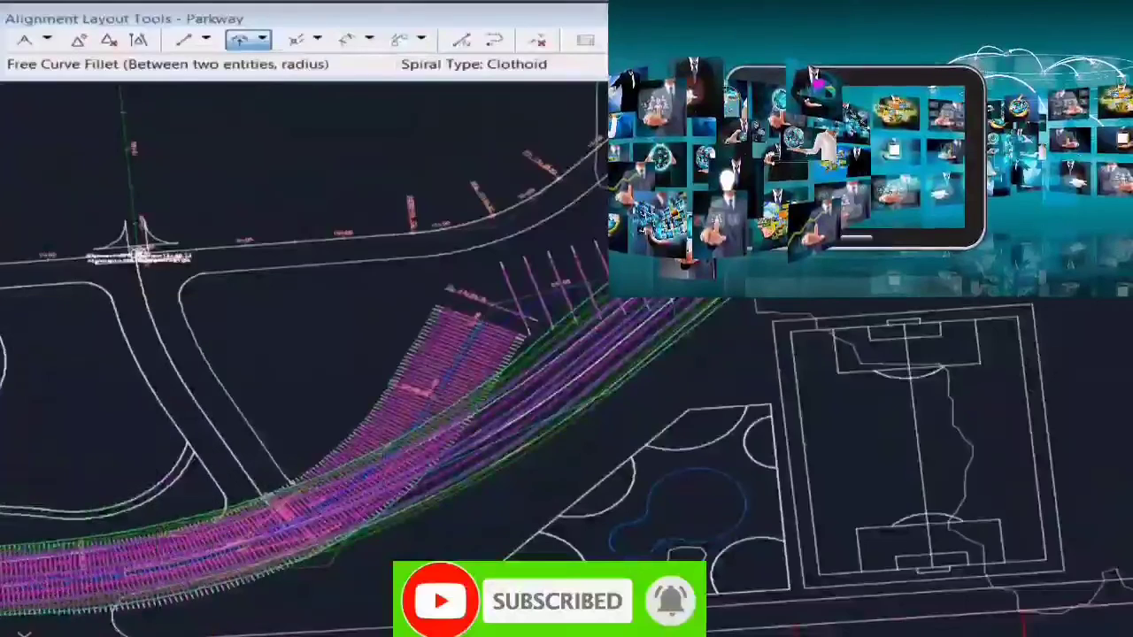